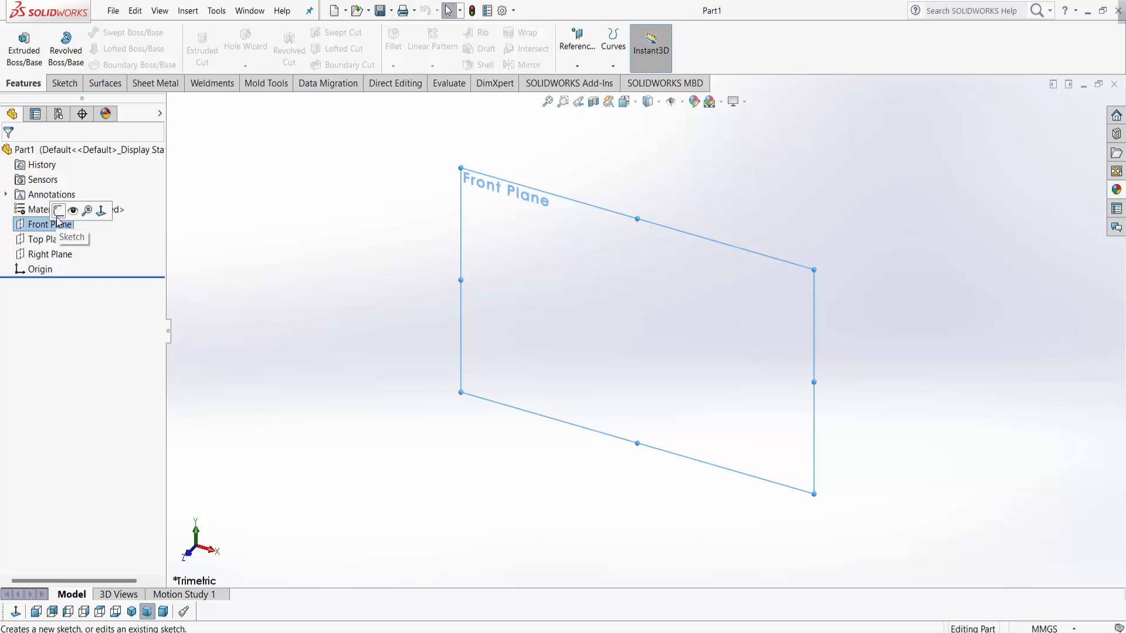
Start a sketch on the Front Plane and draw a vertical construction centerline about 93 mm long upward from the origin.
{"action": "left_click", "coordinate": [70, 209]}
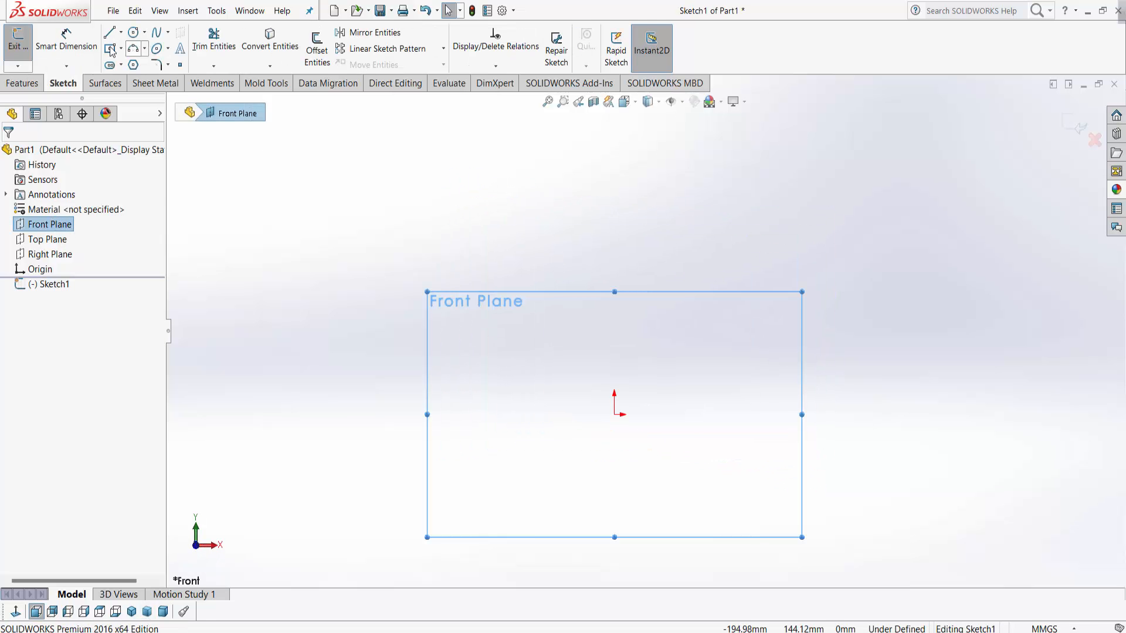
{"action": "left_click", "coordinate": [122, 34]}
{"action": "left_click", "coordinate": [139, 66]}
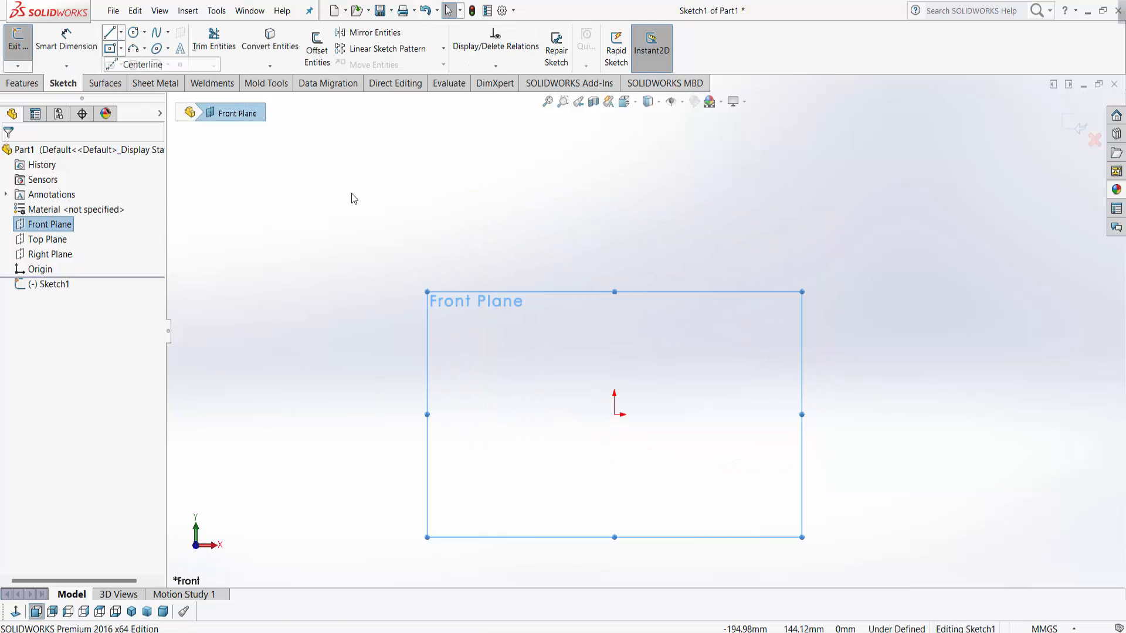
{"action": "left_click", "coordinate": [614, 414]}
{"action": "left_click", "coordinate": [614, 206]}
{"action": "right_click", "coordinate": [616, 210]}
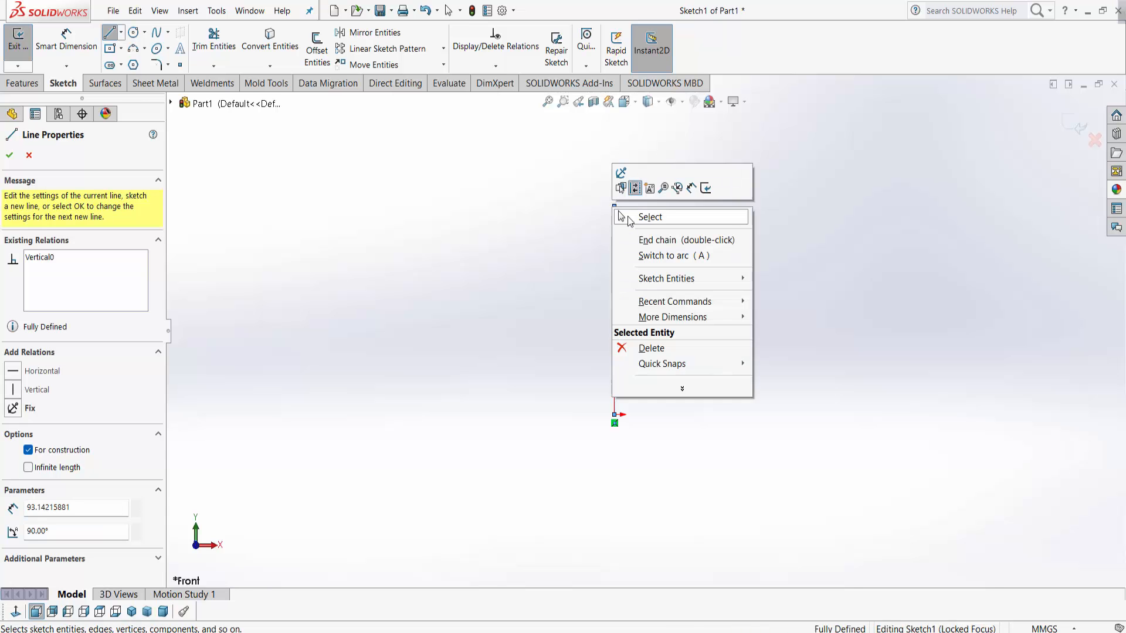
{"action": "left_click", "coordinate": [639, 216]}
Sketch an open stepped profile from the origin: a base line about 47 mm long, two inward steps, and a tall vertical line beside the centerline.
{"action": "key", "text": "l"}
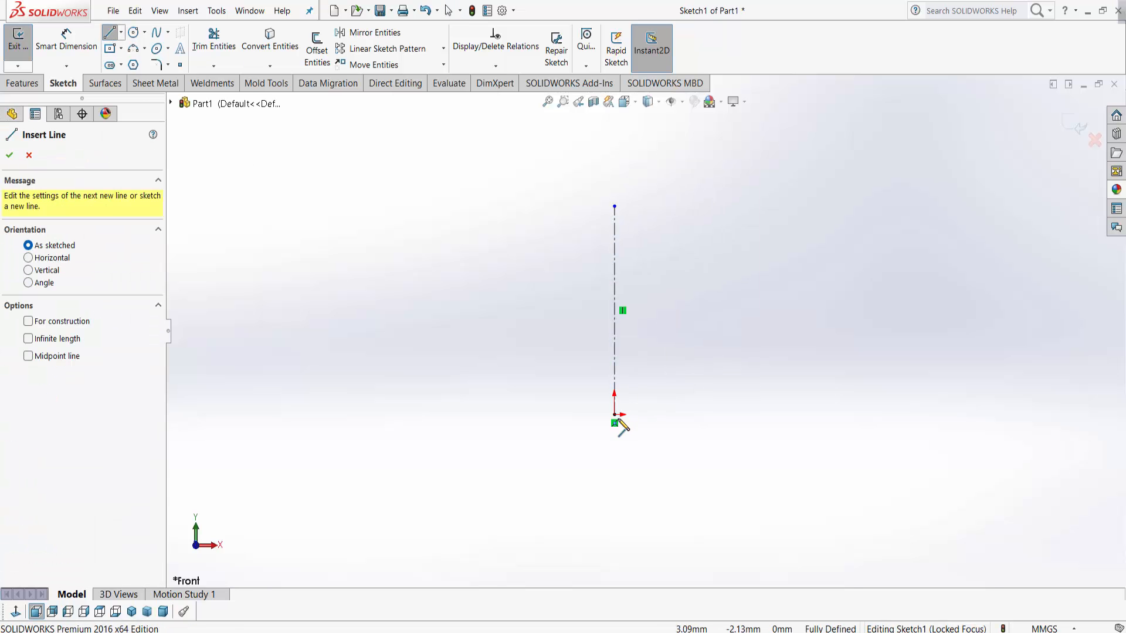
{"action": "left_click", "coordinate": [614, 415]}
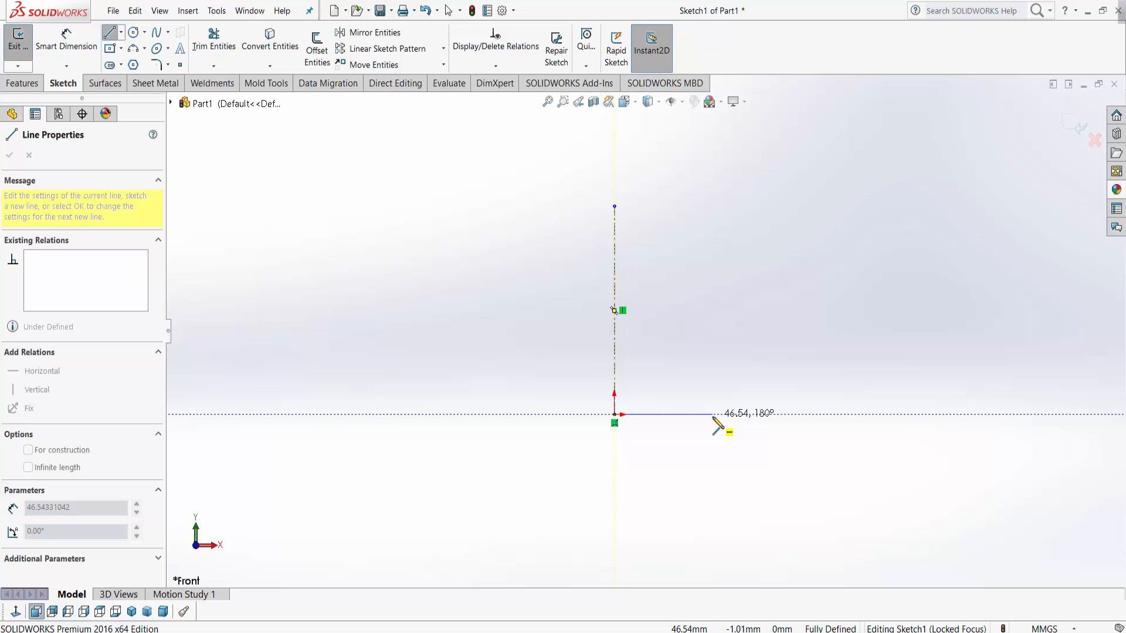
{"action": "left_click", "coordinate": [713, 414]}
{"action": "left_click", "coordinate": [713, 387]}
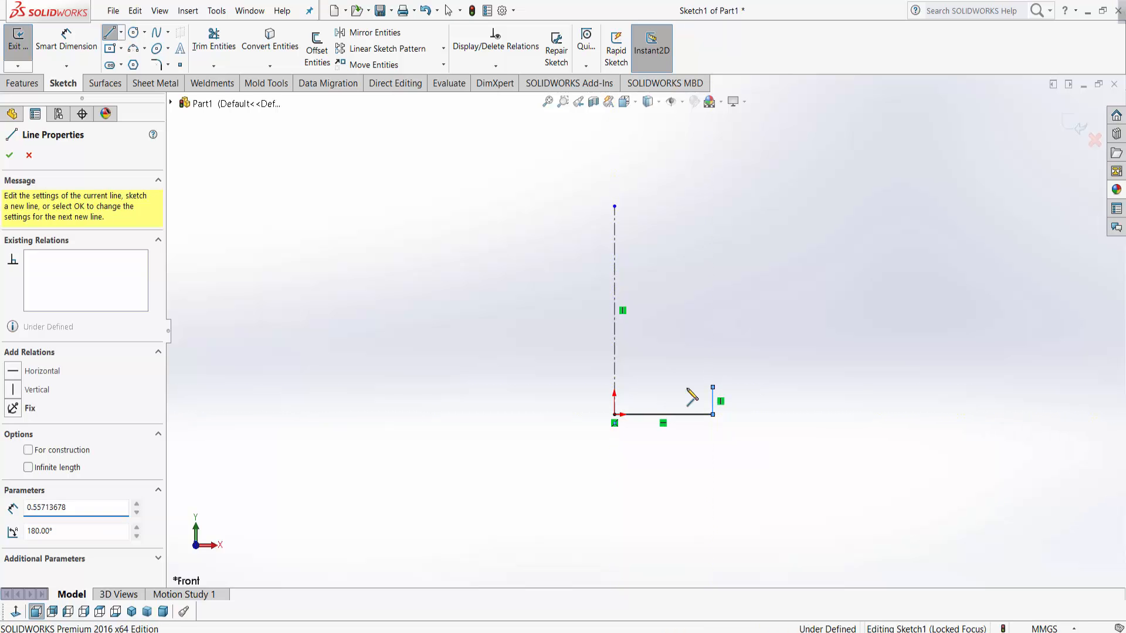
{"action": "left_click", "coordinate": [655, 387]}
{"action": "left_click", "coordinate": [655, 361]}
{"action": "left_click", "coordinate": [633, 361]}
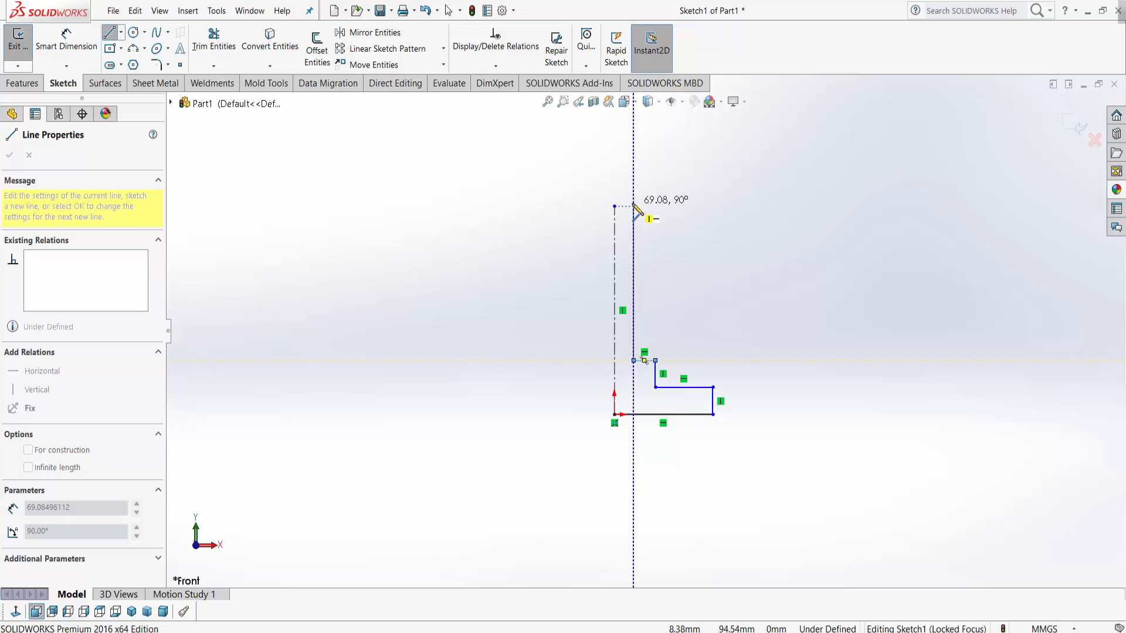
{"action": "left_click", "coordinate": [634, 200]}
{"action": "right_click", "coordinate": [636, 201]}
{"action": "left_click", "coordinate": [648, 206]}
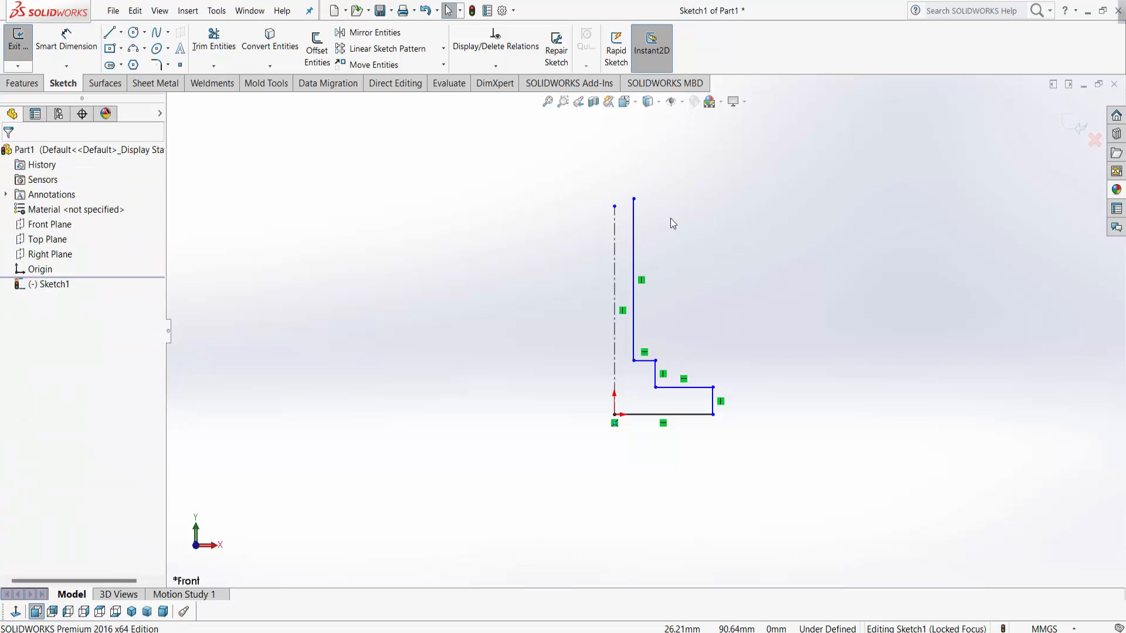
Switch the document units to IPS (inch, pound, second).
{"action": "scroll", "coordinate": [766, 367], "scroll_direction": "up", "scroll_amount": 1}
{"action": "scroll", "coordinate": [658, 227], "scroll_direction": "down", "scroll_amount": 1}
{"action": "left_click", "coordinate": [1041, 629]}
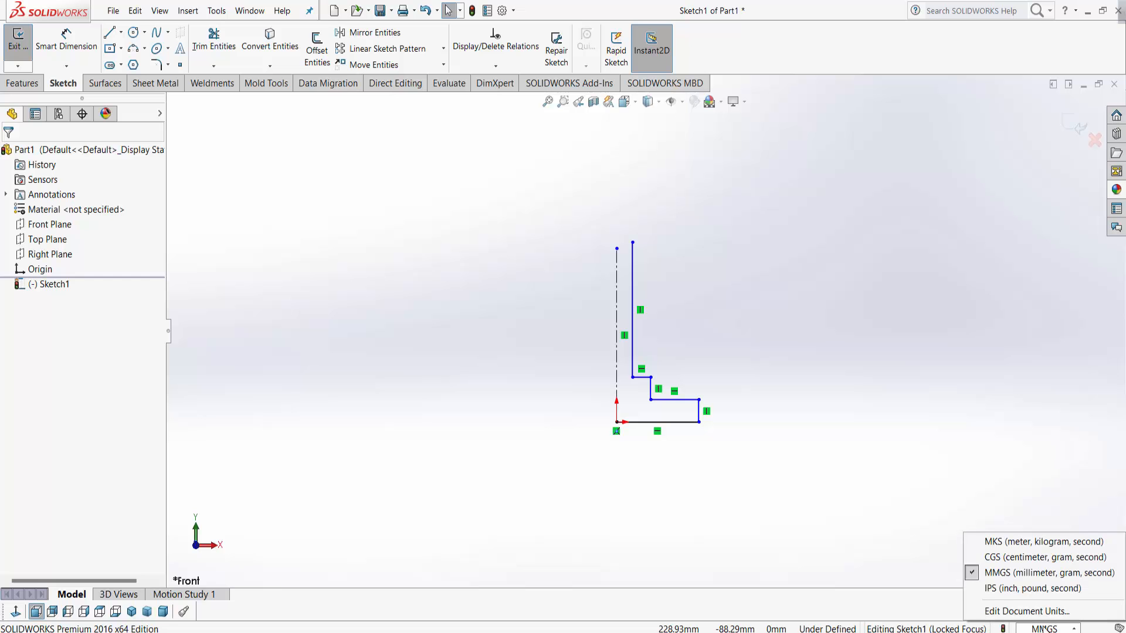
{"action": "left_click", "coordinate": [1020, 589]}
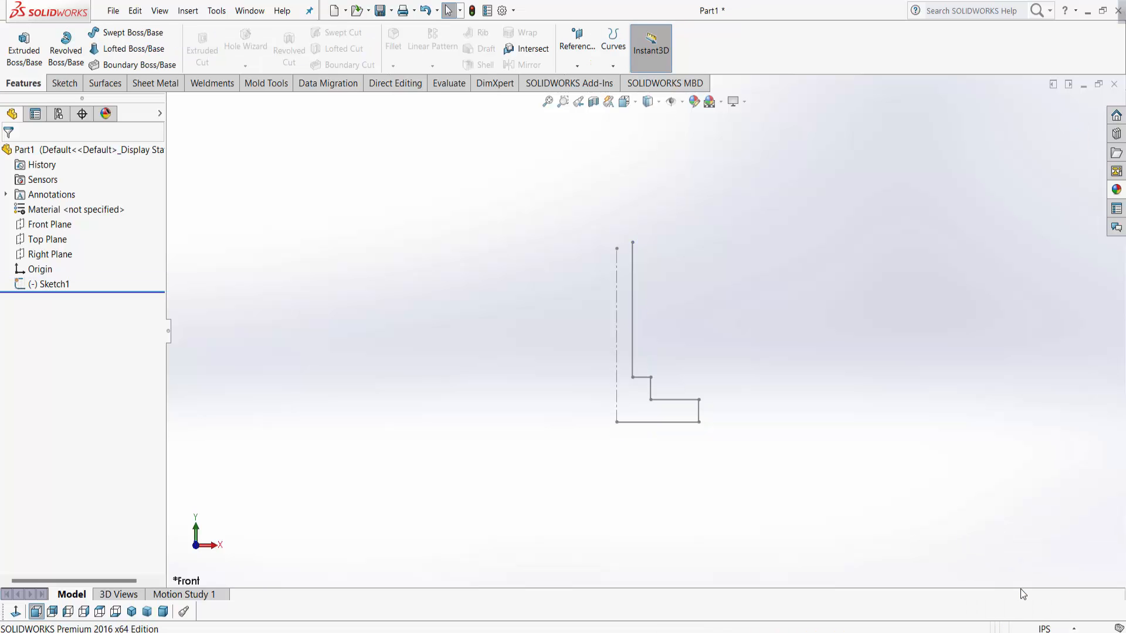
Reopen the profile sketch for editing and dimension the base line at 25 in and the outer vertical edge at 3 in.
{"action": "left_click", "coordinate": [54, 283]}
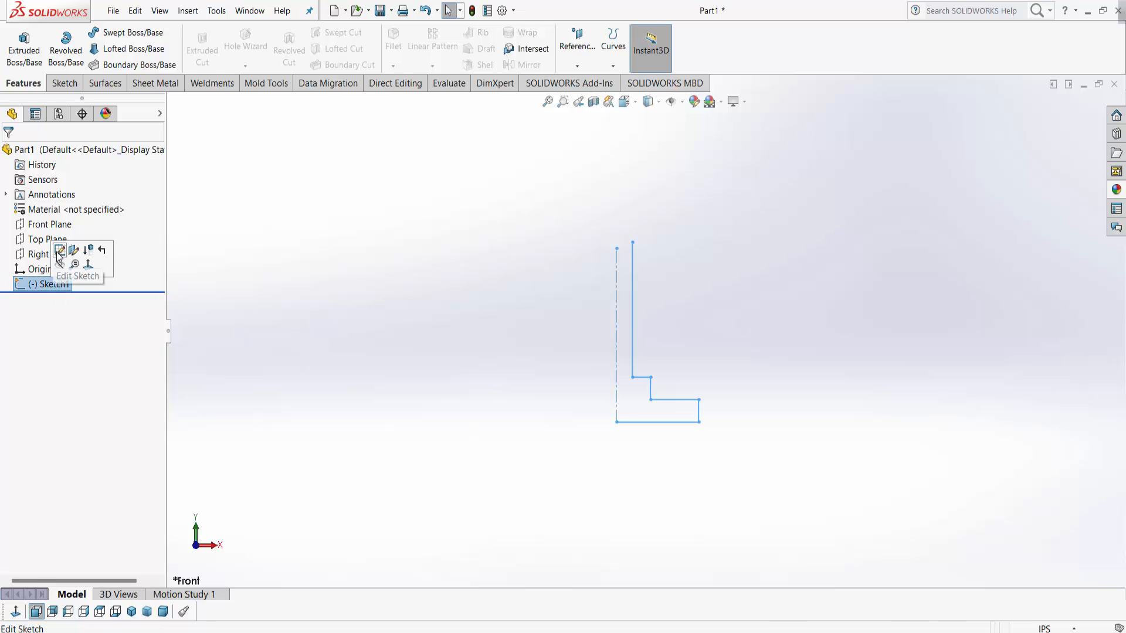
{"action": "left_click", "coordinate": [63, 249]}
{"action": "left_click", "coordinate": [70, 36]}
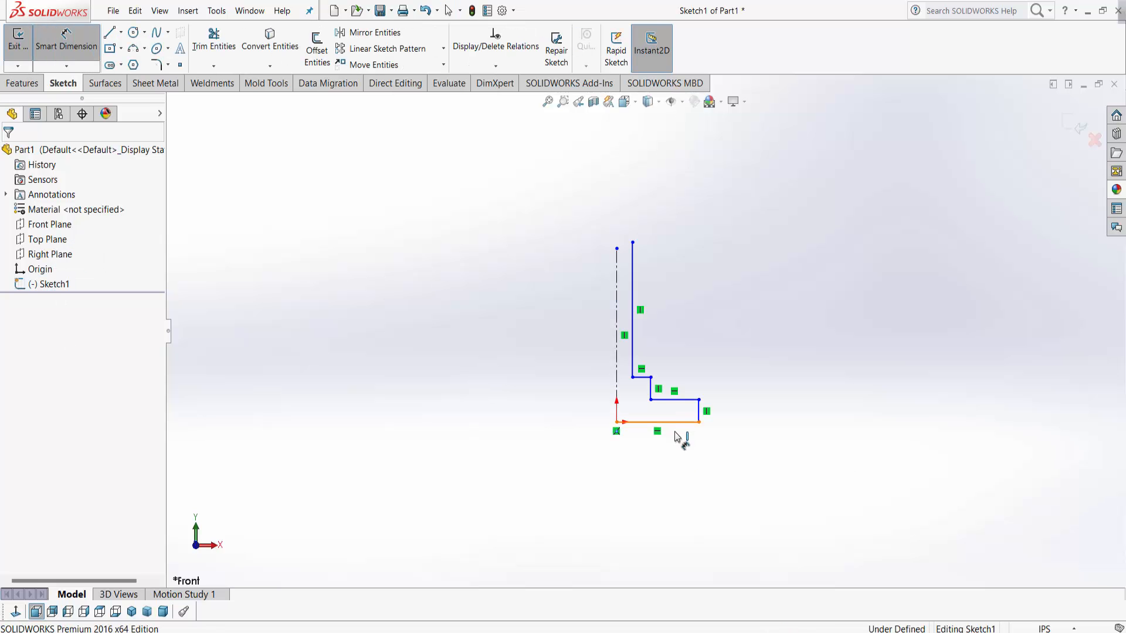
{"action": "left_click", "coordinate": [677, 422]}
{"action": "left_click", "coordinate": [668, 465]}
{"action": "type", "text": "25"}
{"action": "key", "text": "Return"}
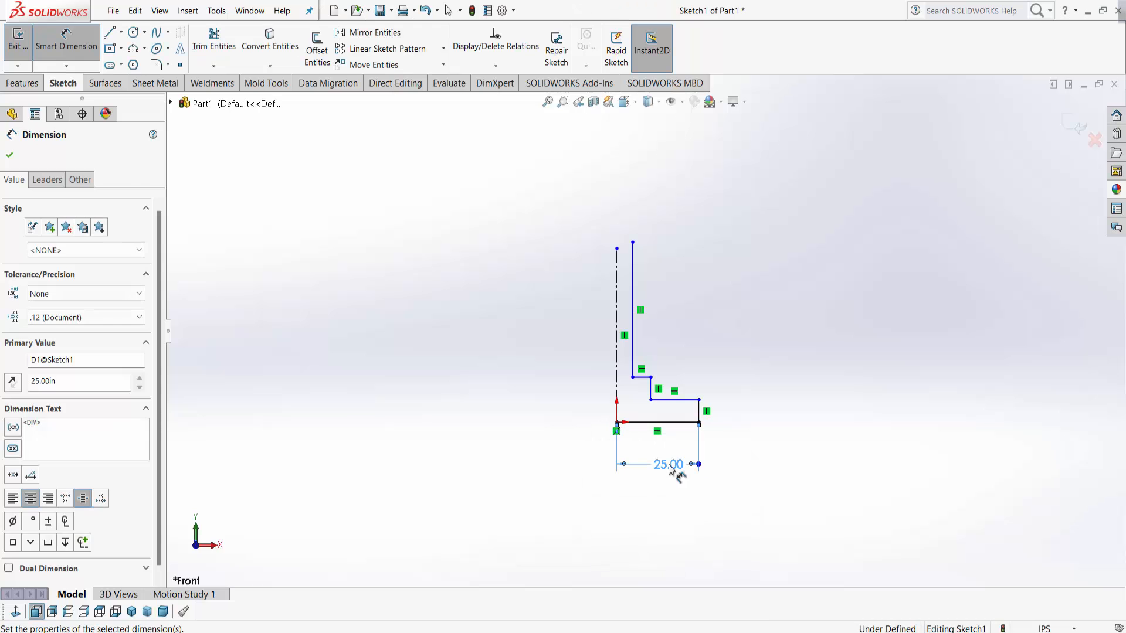
{"action": "left_click", "coordinate": [702, 417]}
{"action": "left_click", "coordinate": [741, 419]}
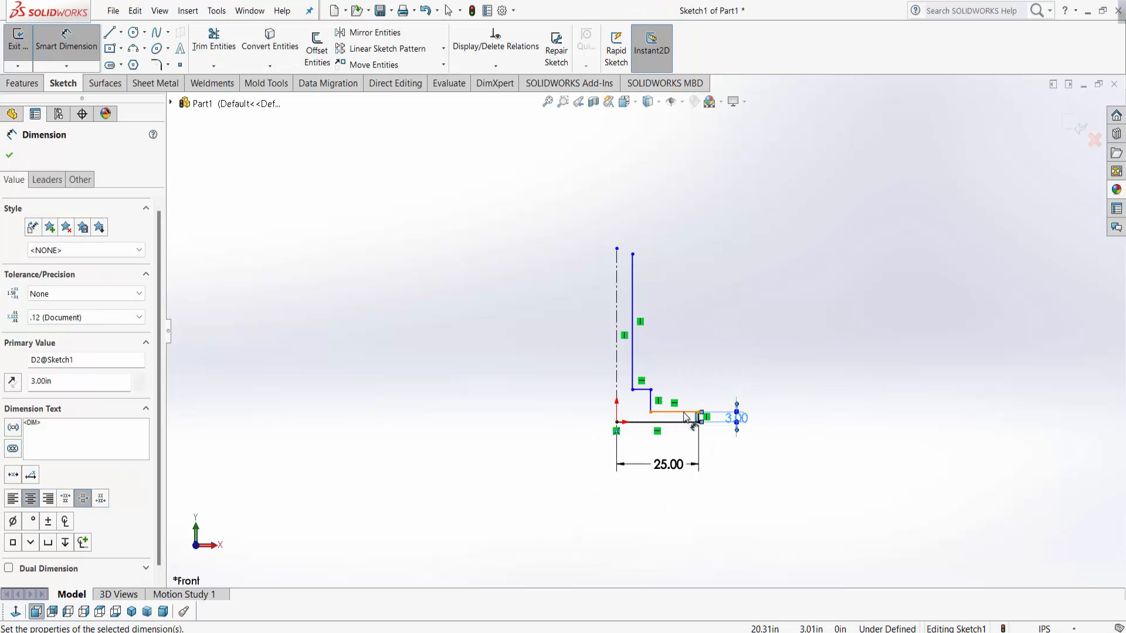
Dimension the lower step's horizontal line at 12 in and the vertical riser above it at 3 in.
{"action": "left_click", "coordinate": [684, 412]}
{"action": "left_click", "coordinate": [682, 395]}
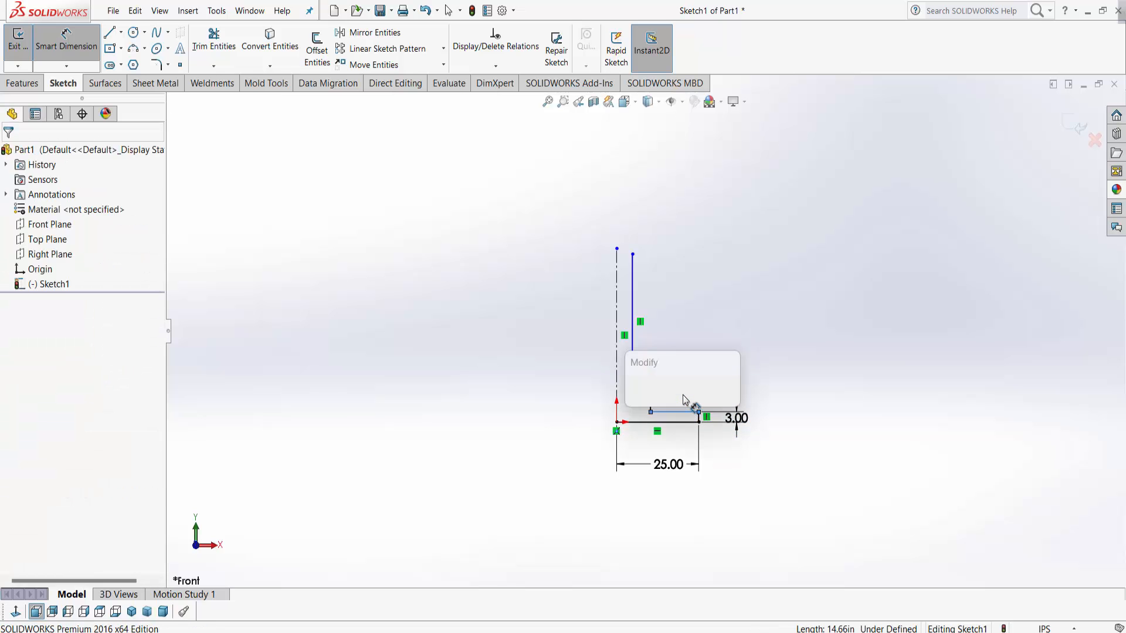
{"action": "key", "text": "Return"}
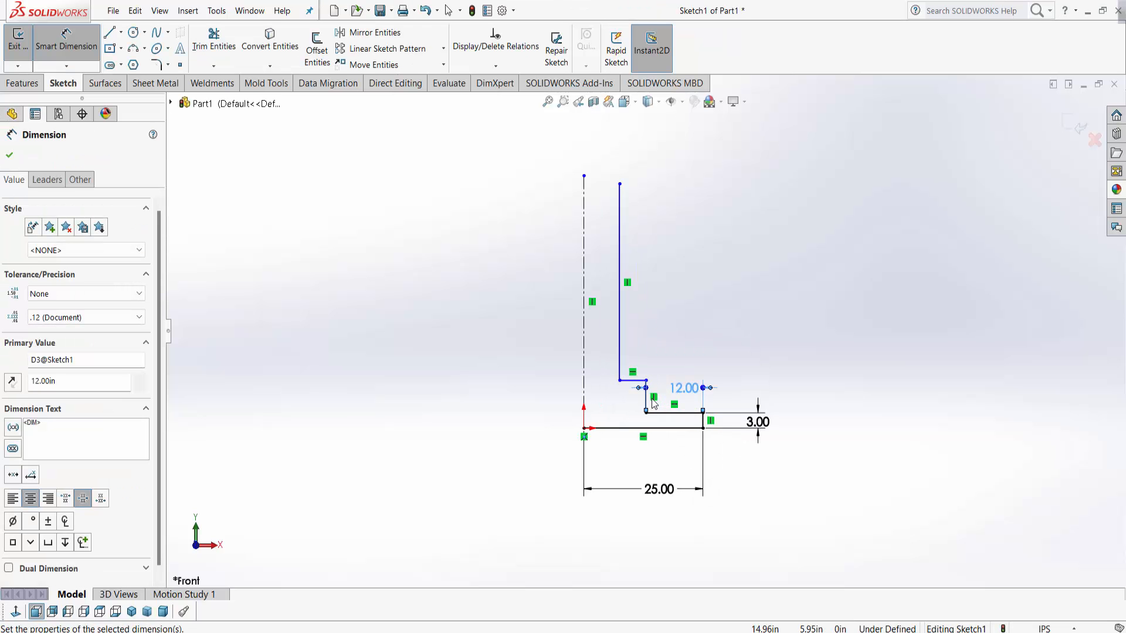
{"action": "left_click", "coordinate": [645, 404]}
{"action": "left_click", "coordinate": [747, 401]}
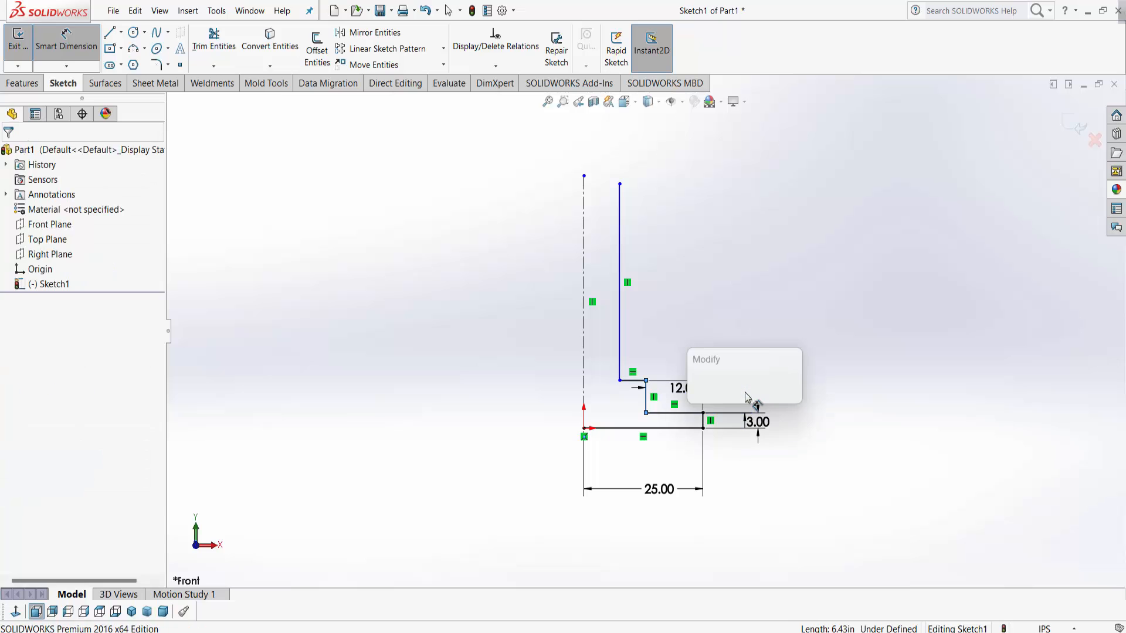
{"action": "type", "text": "3"}
{"action": "key", "text": "Return"}
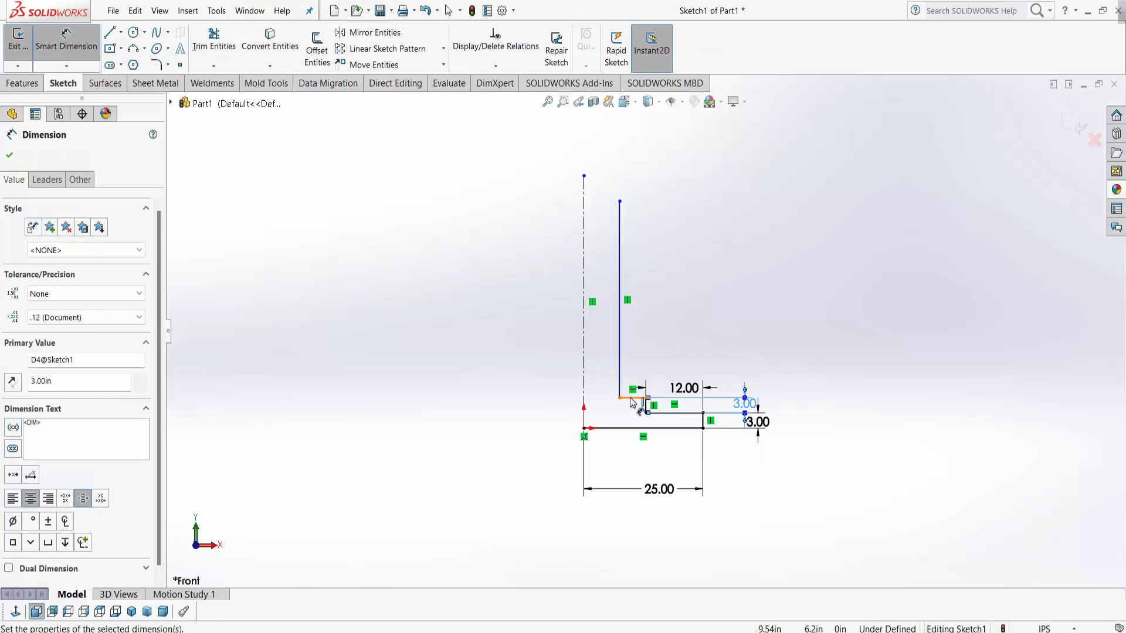
Dimension the upper step's horizontal line at 10 in and the tall vertical line at 60 in.
{"action": "left_click", "coordinate": [632, 399]}
{"action": "left_click", "coordinate": [638, 372]}
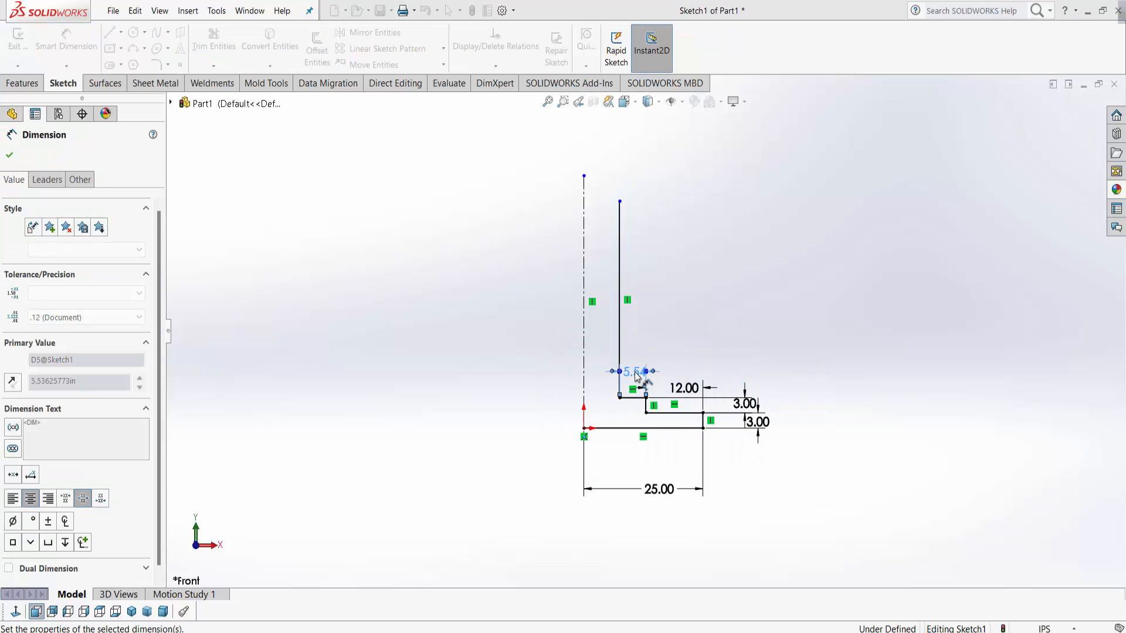
{"action": "type", "text": "10"}
{"action": "key", "text": "Return"}
{"action": "left_click", "coordinate": [598, 296]}
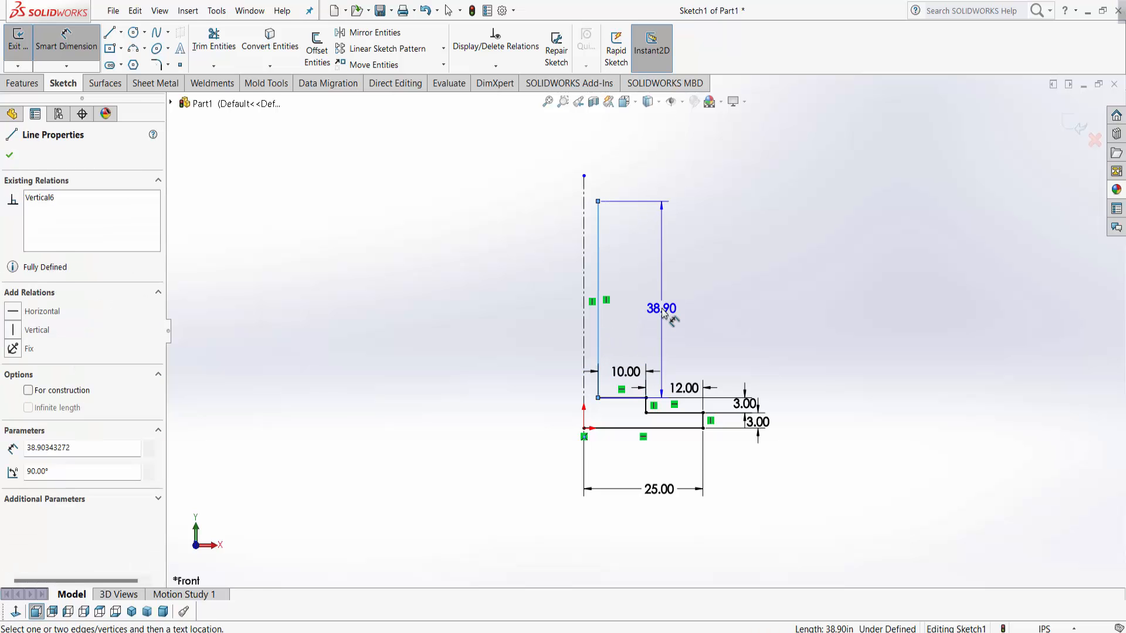
{"action": "left_click", "coordinate": [661, 311]}
{"action": "type", "text": "60"}
{"action": "key", "text": "Return"}
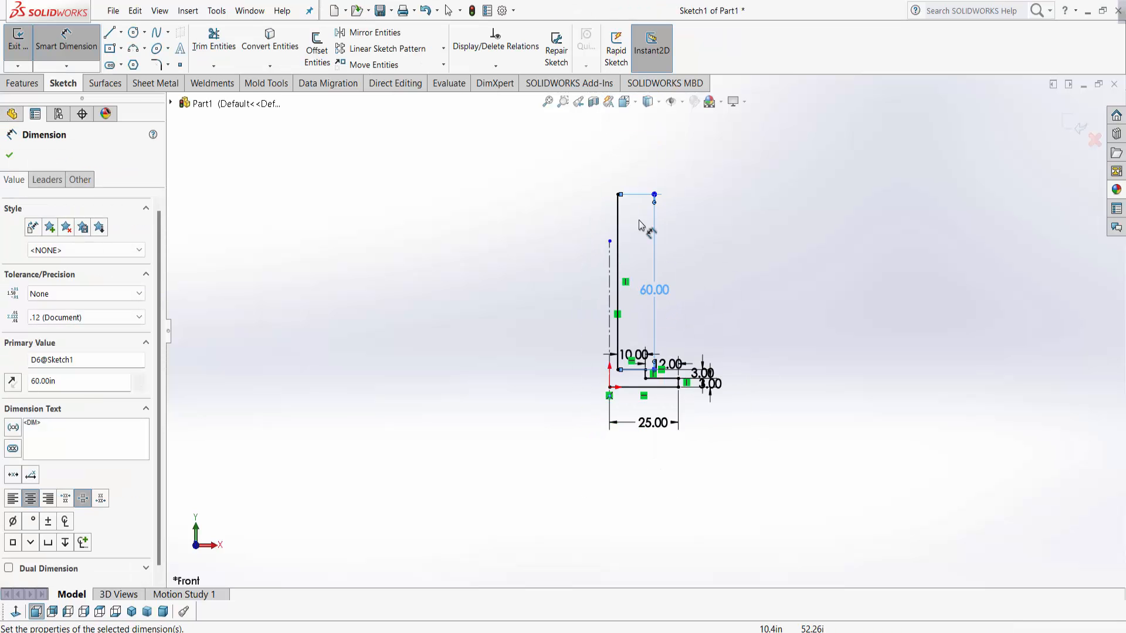
Draw a three-point arc of about 4.5 in radius from the tall line's upper end to a point above the centerline.
{"action": "scroll", "coordinate": [640, 225], "scroll_direction": "down", "scroll_amount": 3}
{"action": "left_click", "coordinate": [135, 50]}
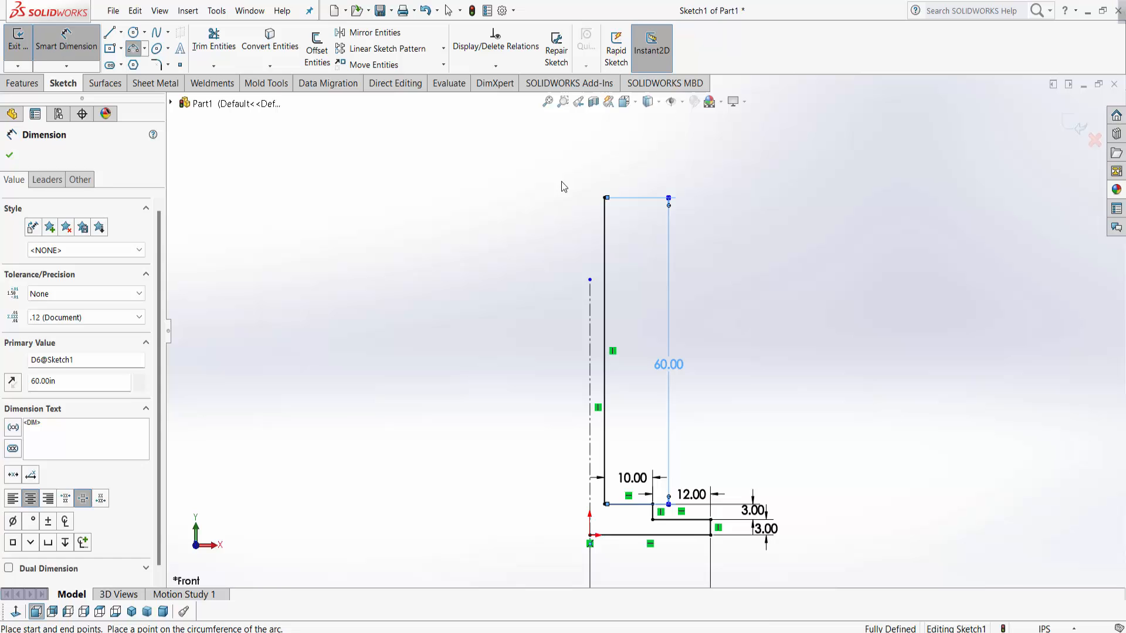
{"action": "left_click", "coordinate": [605, 197]}
{"action": "left_click", "coordinate": [590, 169]}
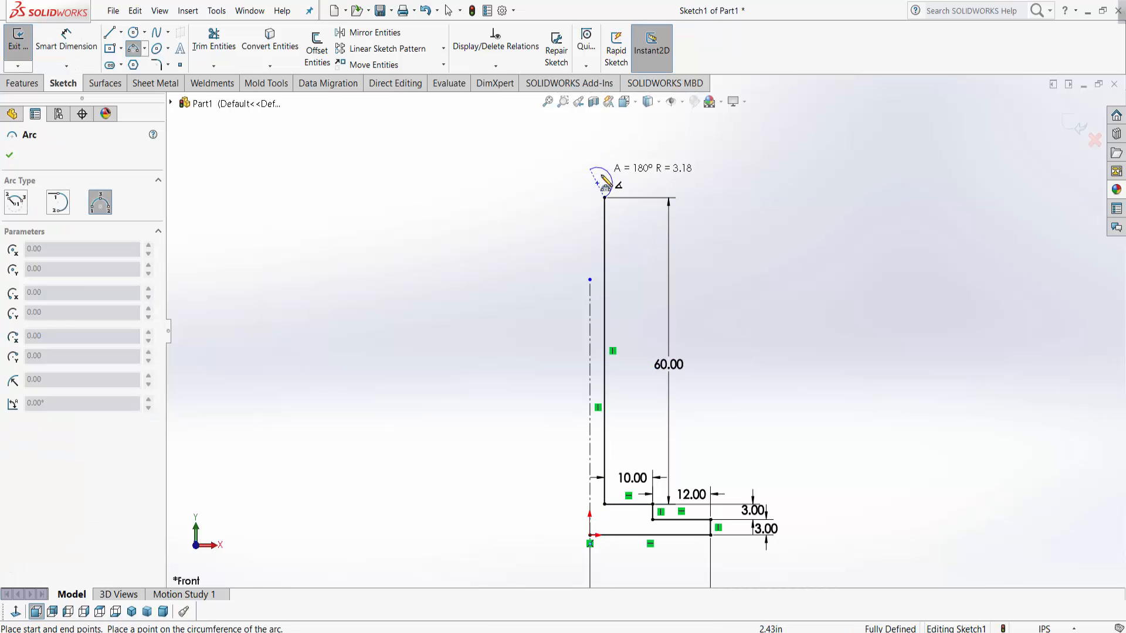
{"action": "left_click", "coordinate": [603, 180]}
Dimension the arc's radius at 5 in.
{"action": "left_click", "coordinate": [66, 41]}
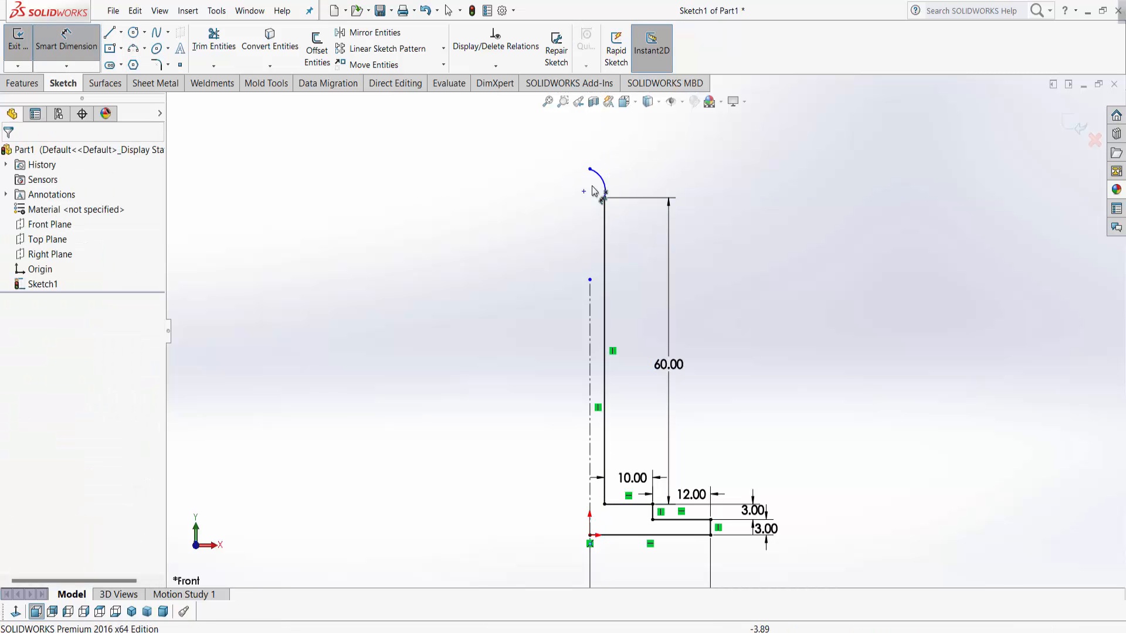
{"action": "left_click", "coordinate": [600, 179]}
{"action": "left_click", "coordinate": [680, 177]}
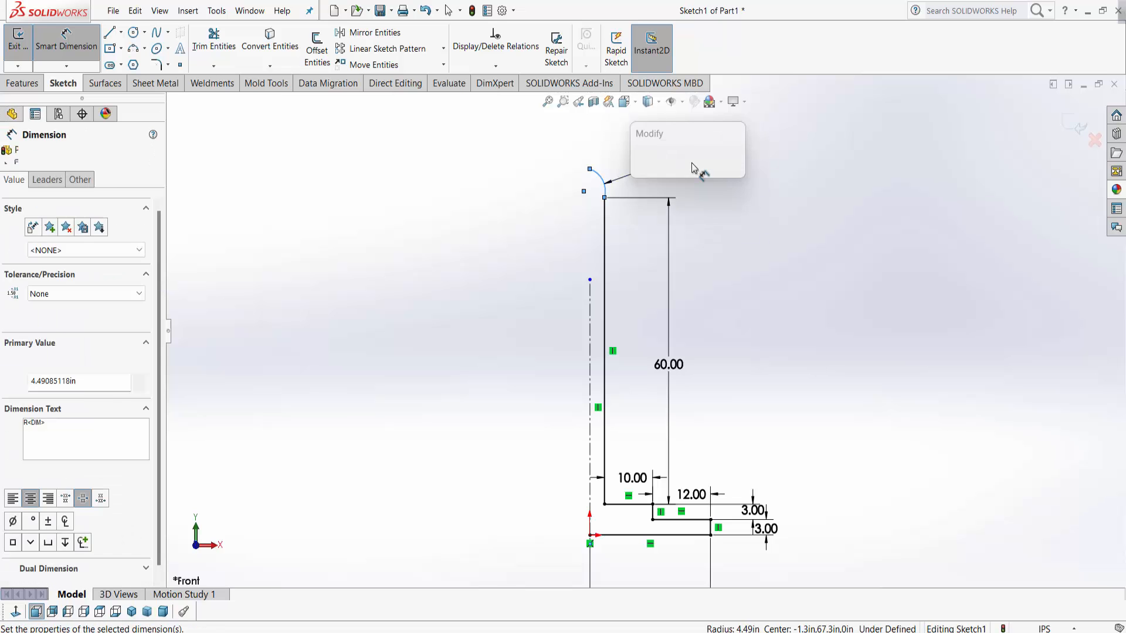
{"action": "type", "text": "5"}
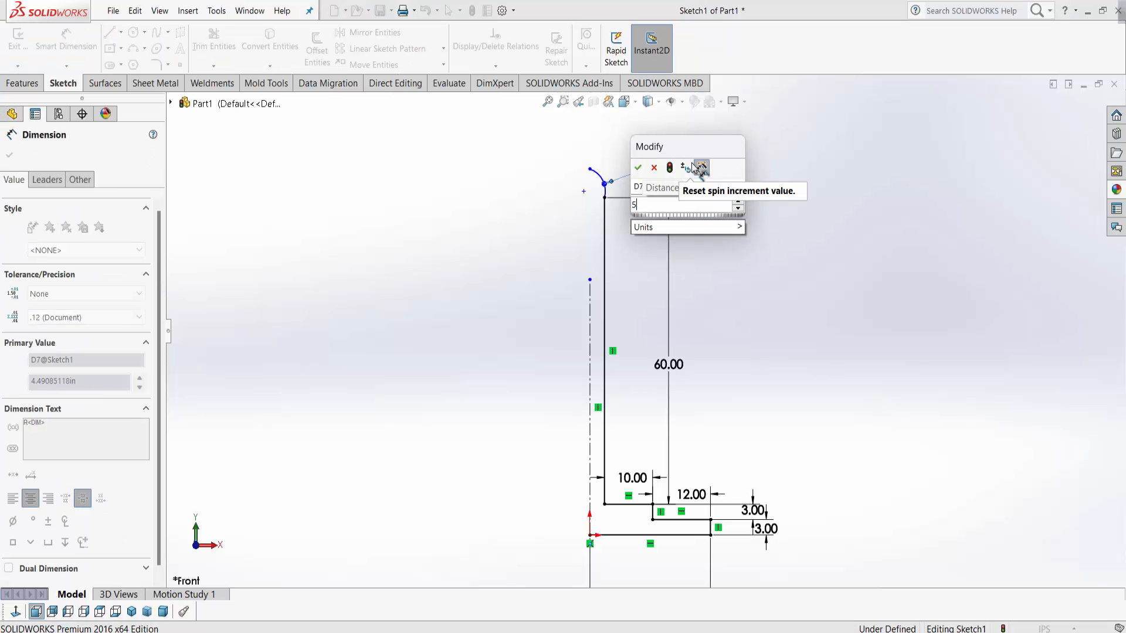
{"action": "key", "text": "Return"}
Dimension the vertical distance between the arc's two endpoints at 5 in.
{"action": "left_click", "coordinate": [605, 199]}
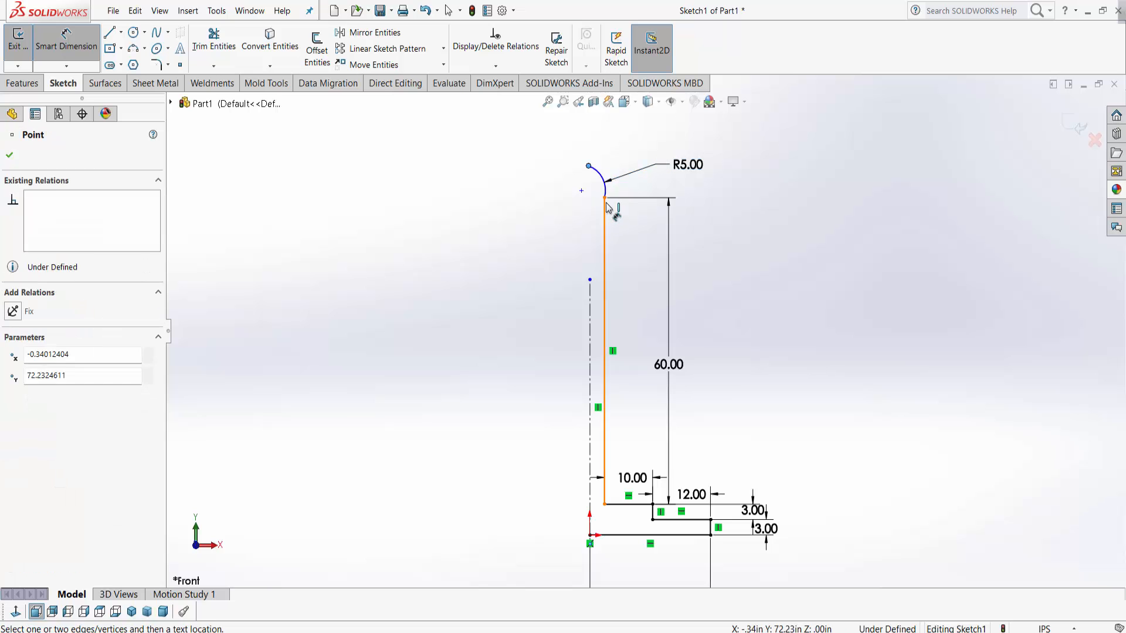
{"action": "left_click", "coordinate": [589, 166]}
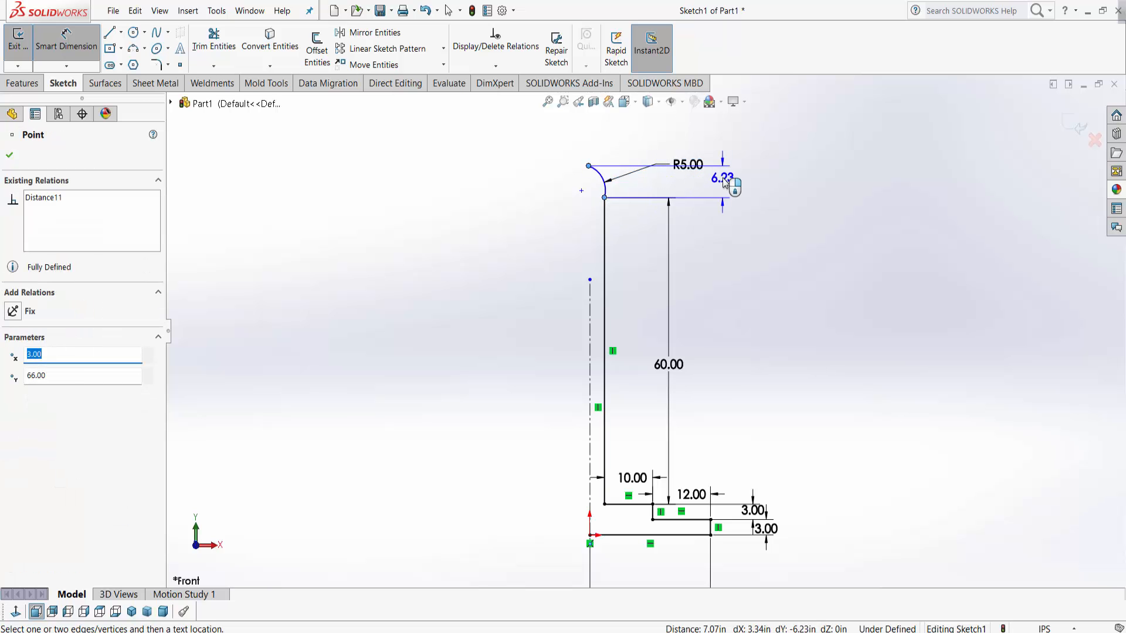
{"action": "left_click", "coordinate": [723, 178]}
{"action": "type", "text": "5"}
{"action": "key", "text": "Return"}
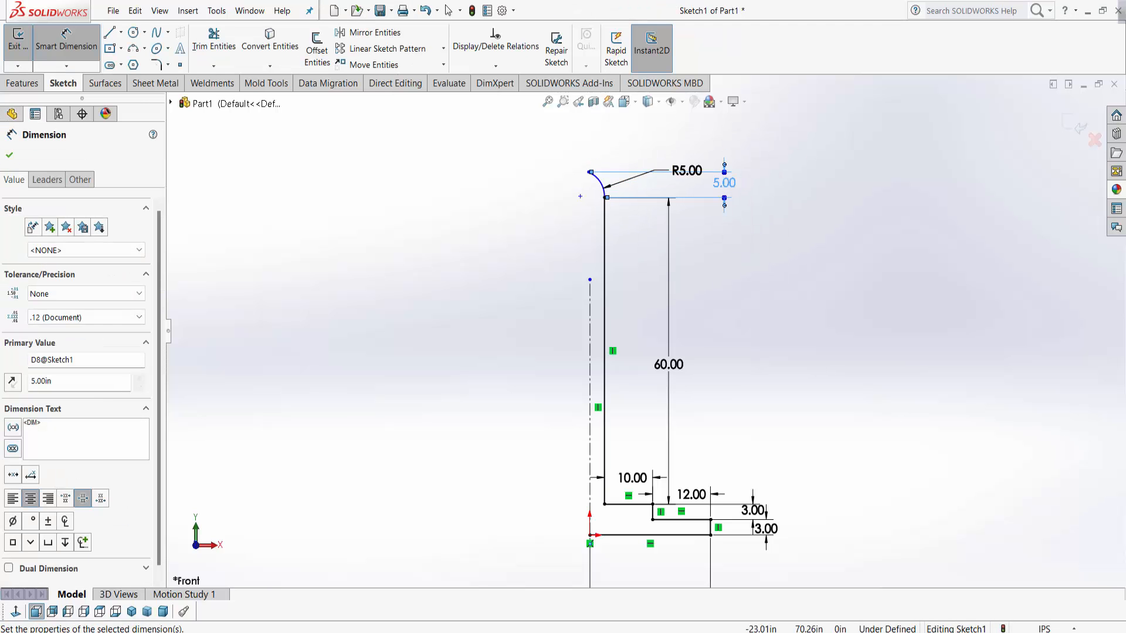
{"action": "key", "text": "Escape"}
Extend the centerline's upper endpoint to coincide with the arc's upper endpoint.
{"action": "left_click", "coordinate": [590, 197]}
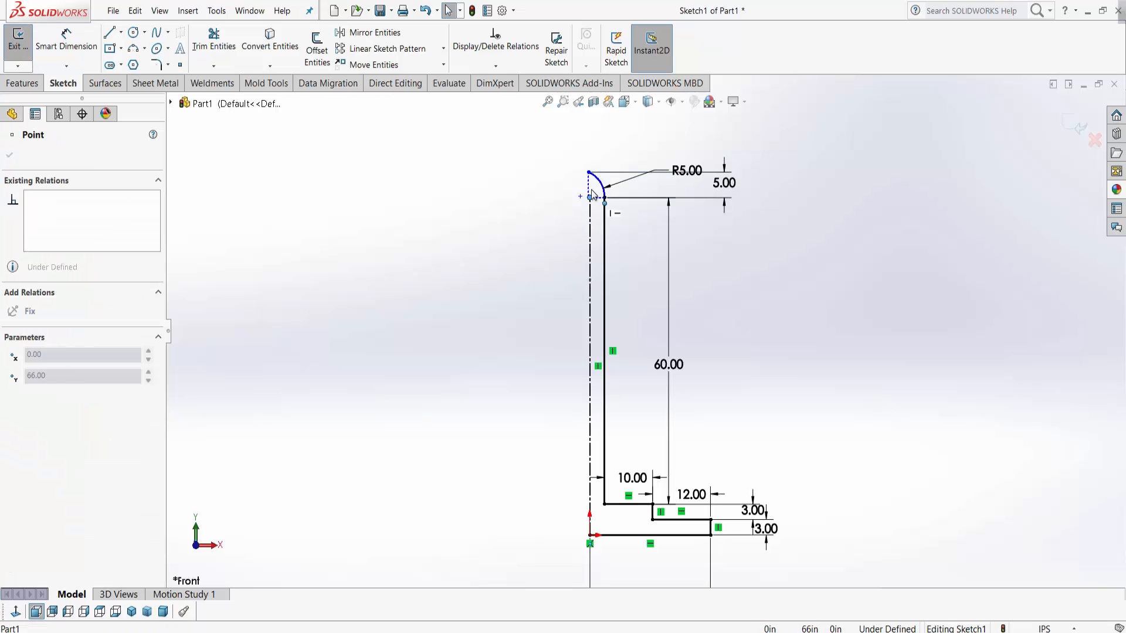
{"action": "left_click_drag", "start_coordinate": [591, 192], "coordinate": [592, 175]}
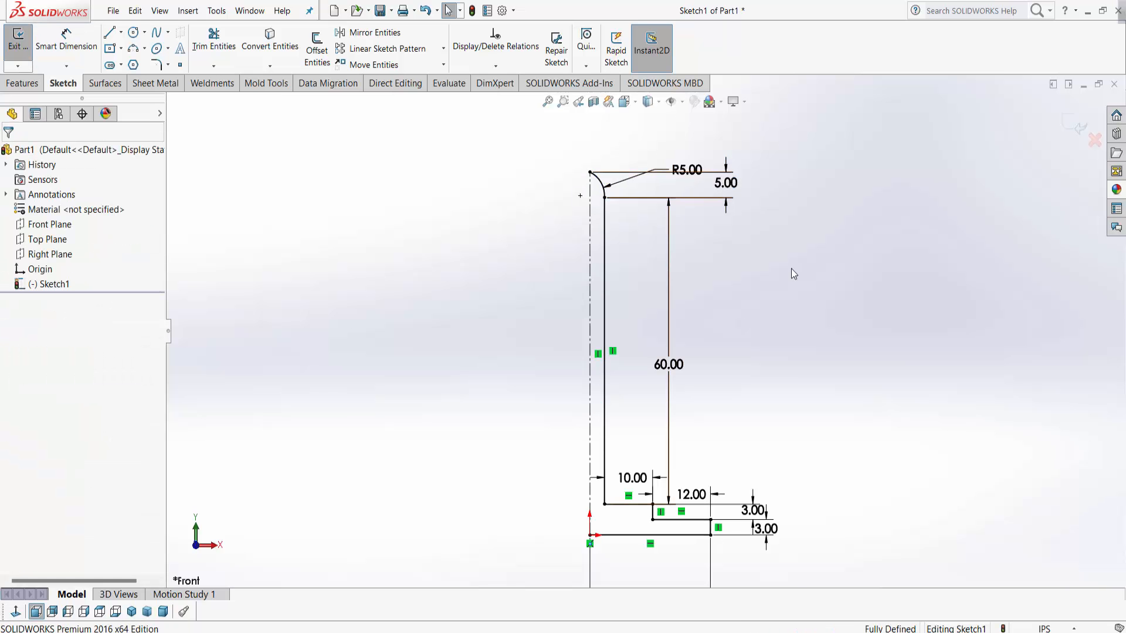
{"action": "scroll", "coordinate": [646, 278], "scroll_direction": "up", "scroll_amount": 3}
{"action": "scroll", "coordinate": [678, 415], "scroll_direction": "down", "scroll_amount": 3}
{"action": "scroll", "coordinate": [718, 358], "scroll_direction": "up", "scroll_amount": 1}
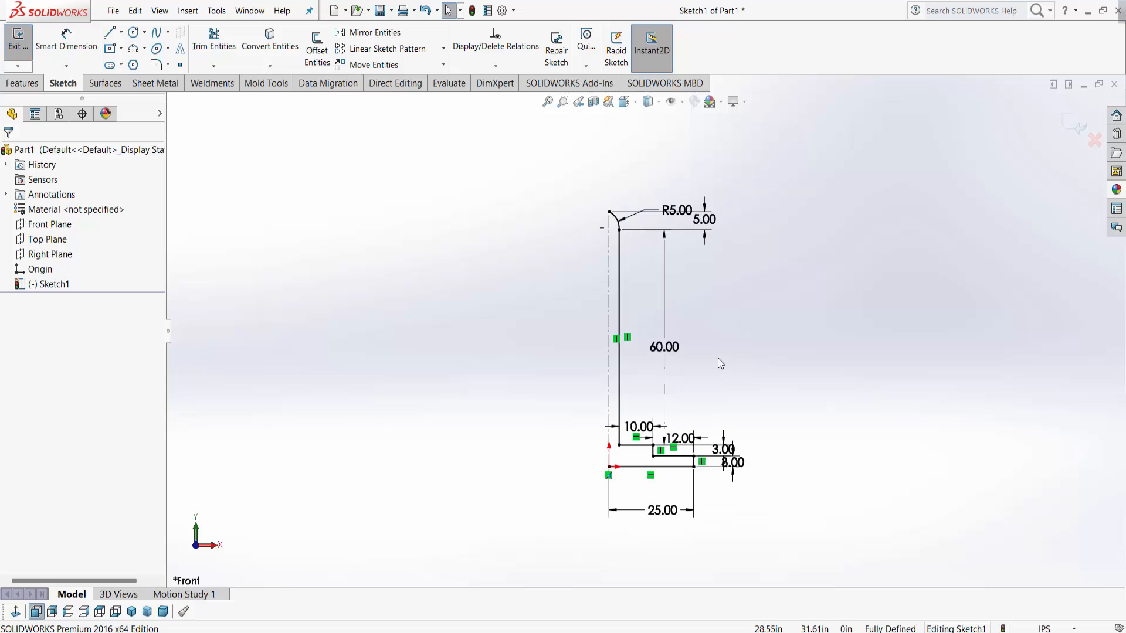
Create a Revolved Boss/Base of the profile, 360 degrees about the vertical centerline.
{"action": "left_click", "coordinate": [23, 82]}
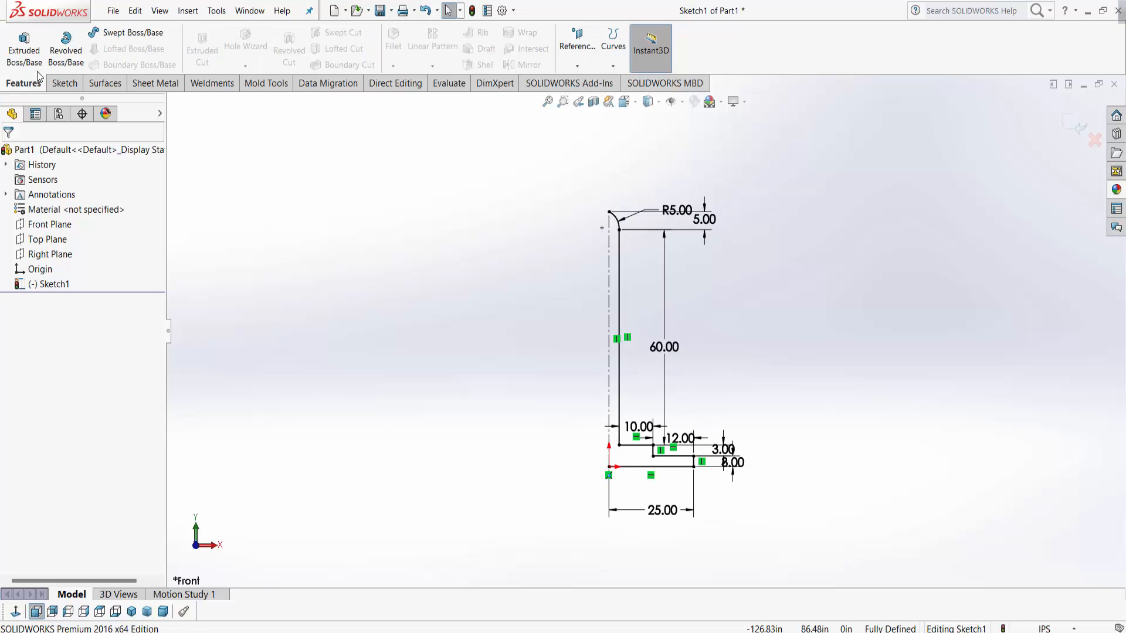
{"action": "left_click", "coordinate": [66, 56]}
{"action": "left_click", "coordinate": [594, 335]}
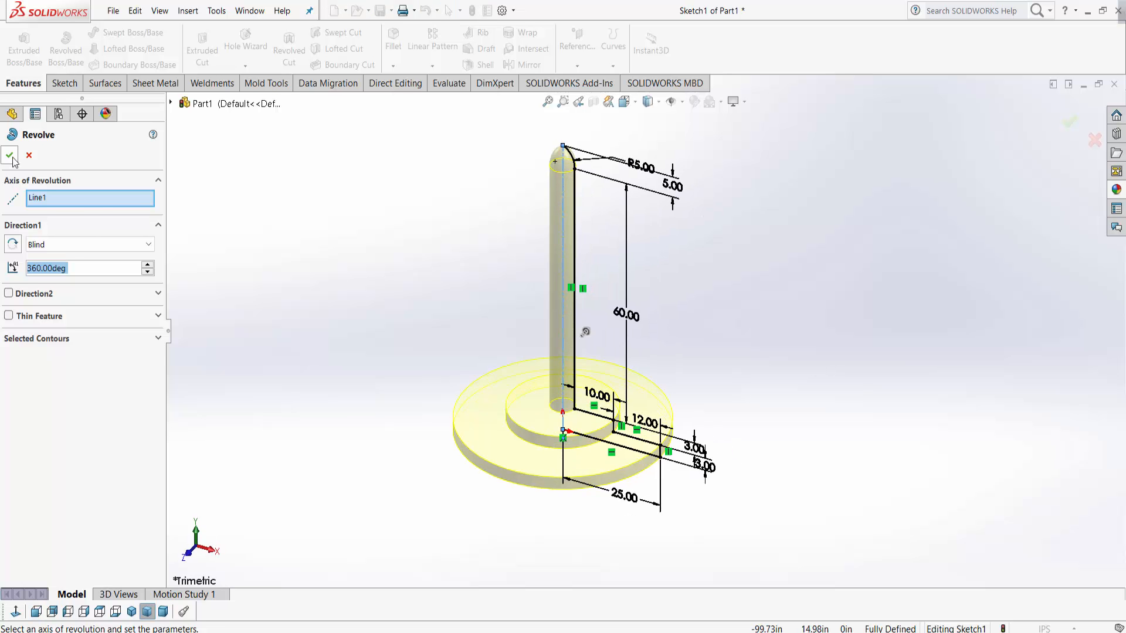
{"action": "left_click", "coordinate": [11, 156]}
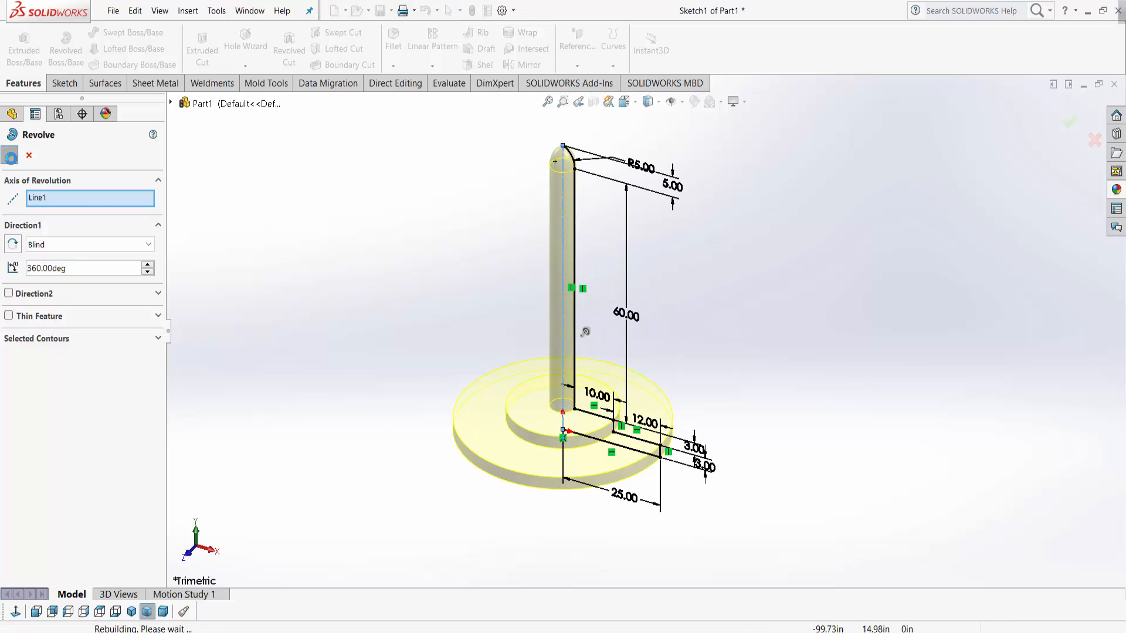
Chamfer the top outer edges of both round base steps with a 1 in distance at 45 degrees.
{"action": "left_click", "coordinate": [15, 611]}
{"action": "left_click", "coordinate": [716, 374]}
{"action": "middle_click_drag", "start_coordinate": [716, 375], "coordinate": [680, 362]}
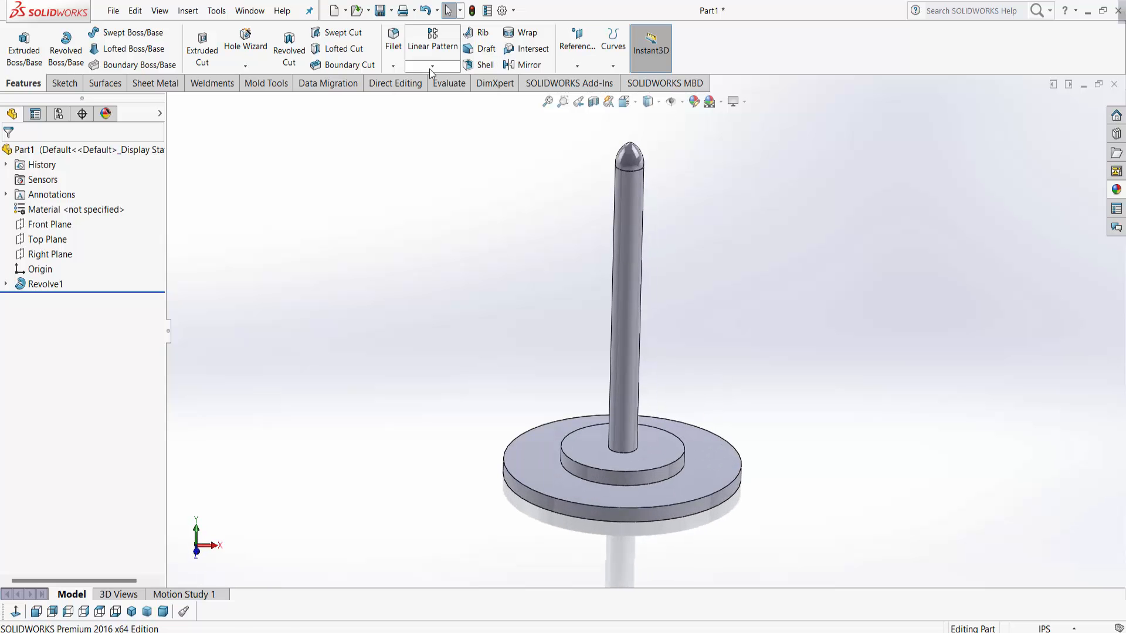
{"action": "left_click", "coordinate": [393, 66]}
{"action": "left_click", "coordinate": [404, 99]}
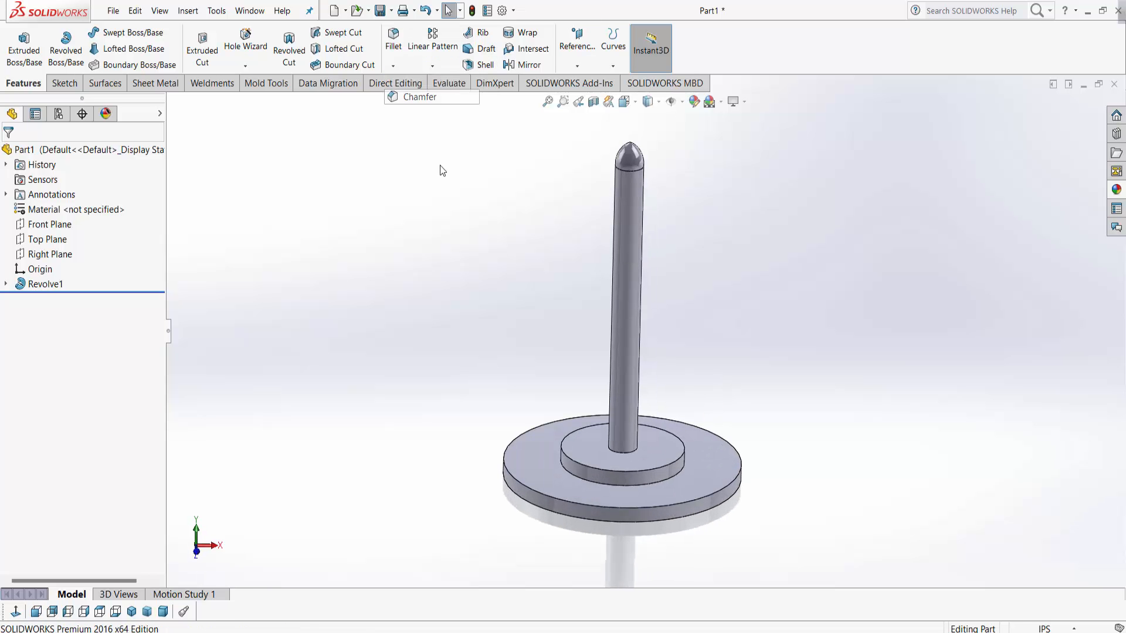
{"action": "left_click", "coordinate": [618, 475]}
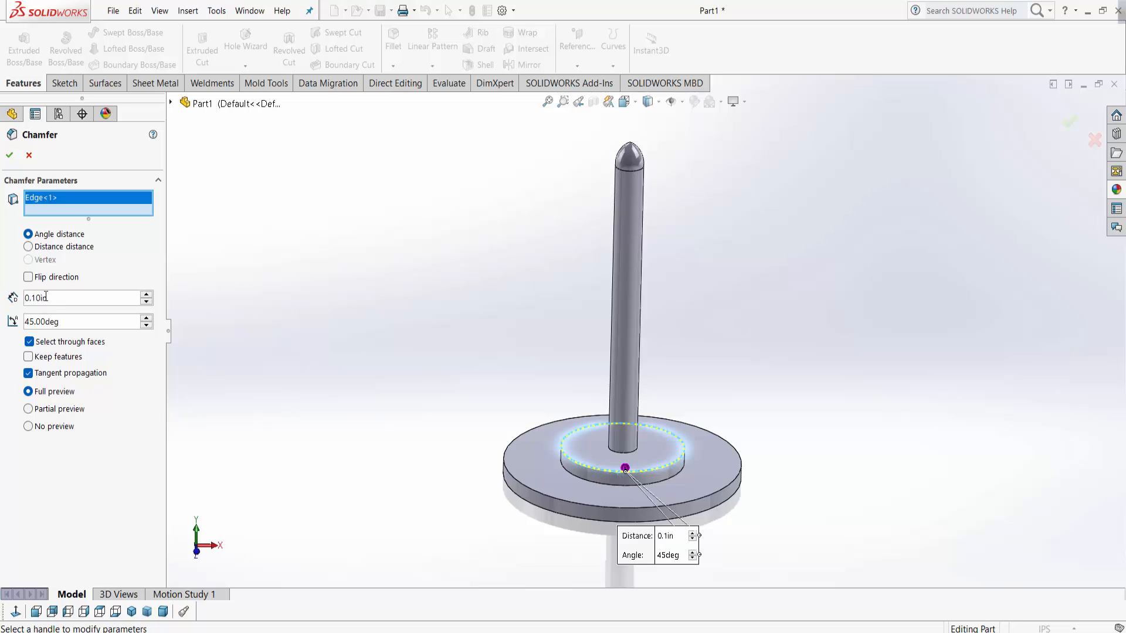
{"action": "type", "text": "1"}
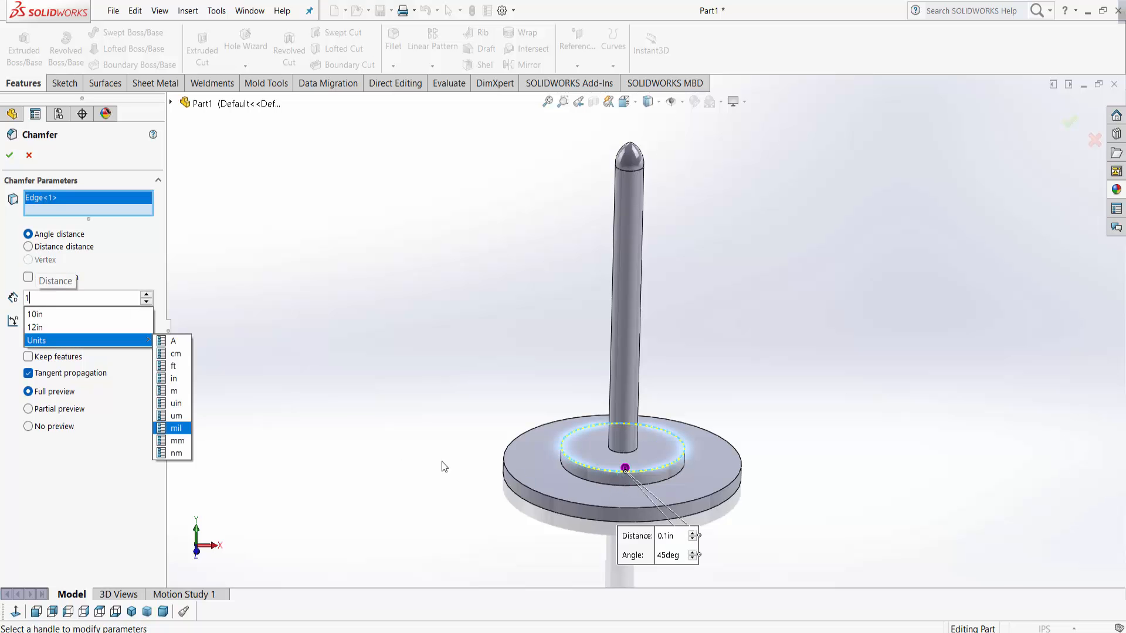
{"action": "left_click", "coordinate": [529, 494]}
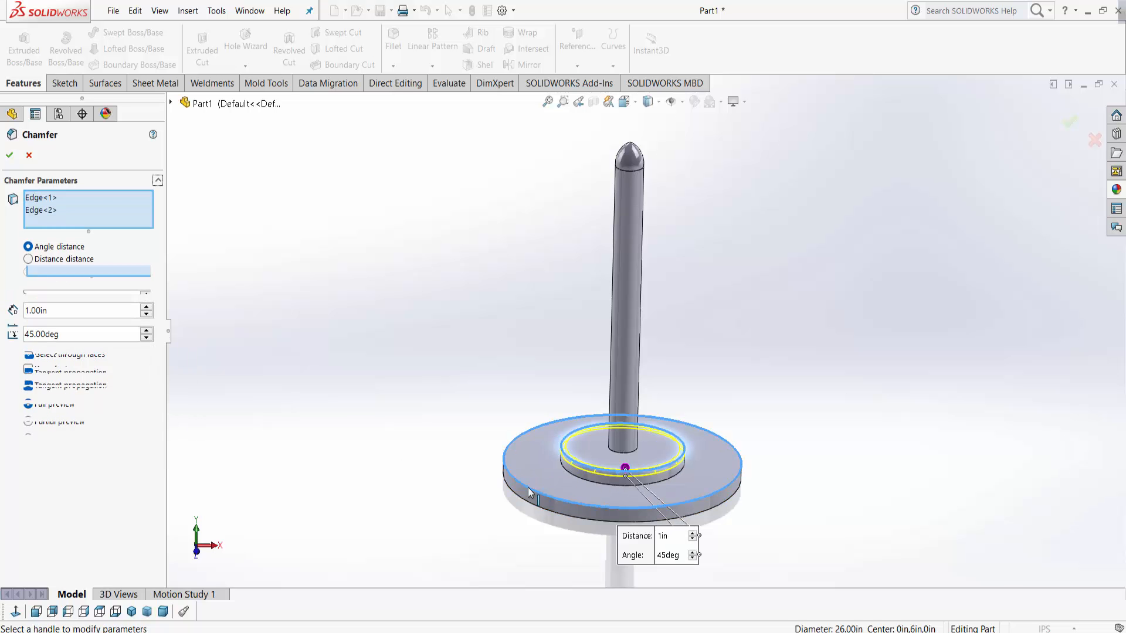
{"action": "left_click", "coordinate": [10, 155]}
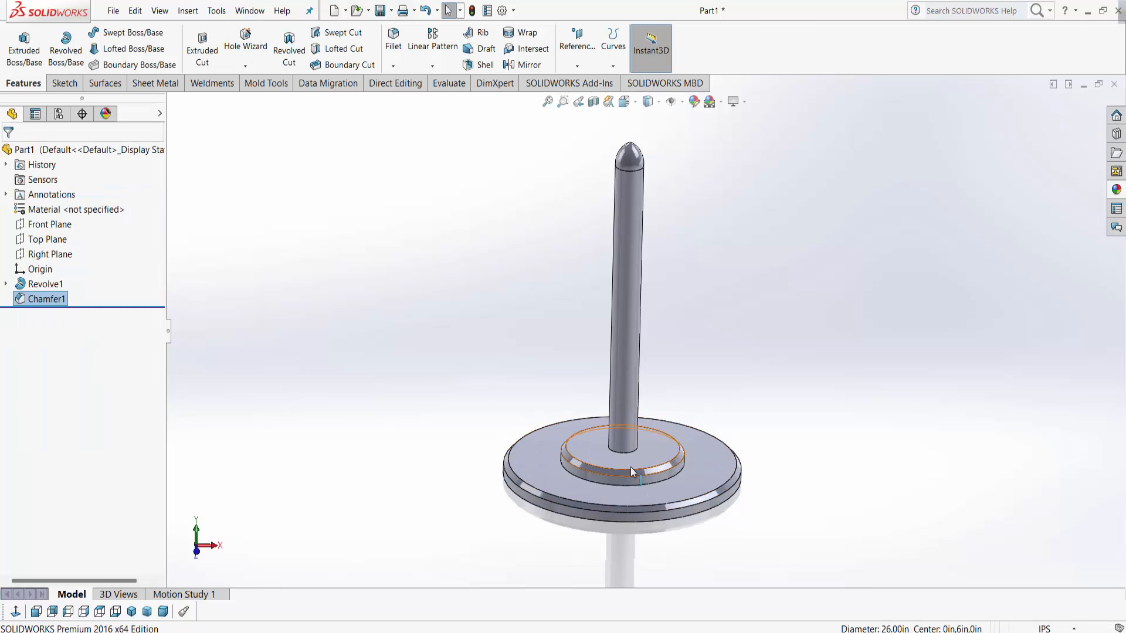
Fillet the edge at the foot of the post and the edge where the two base steps meet with a 0.5 in radius.
{"action": "left_click", "coordinate": [624, 450]}
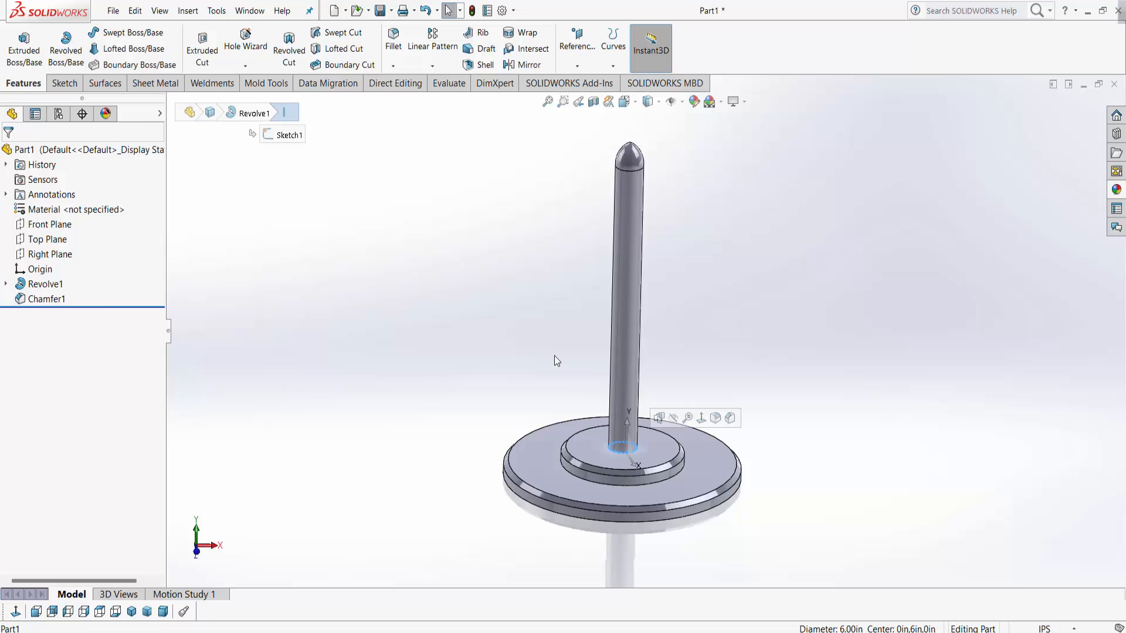
{"action": "left_click", "coordinate": [393, 41]}
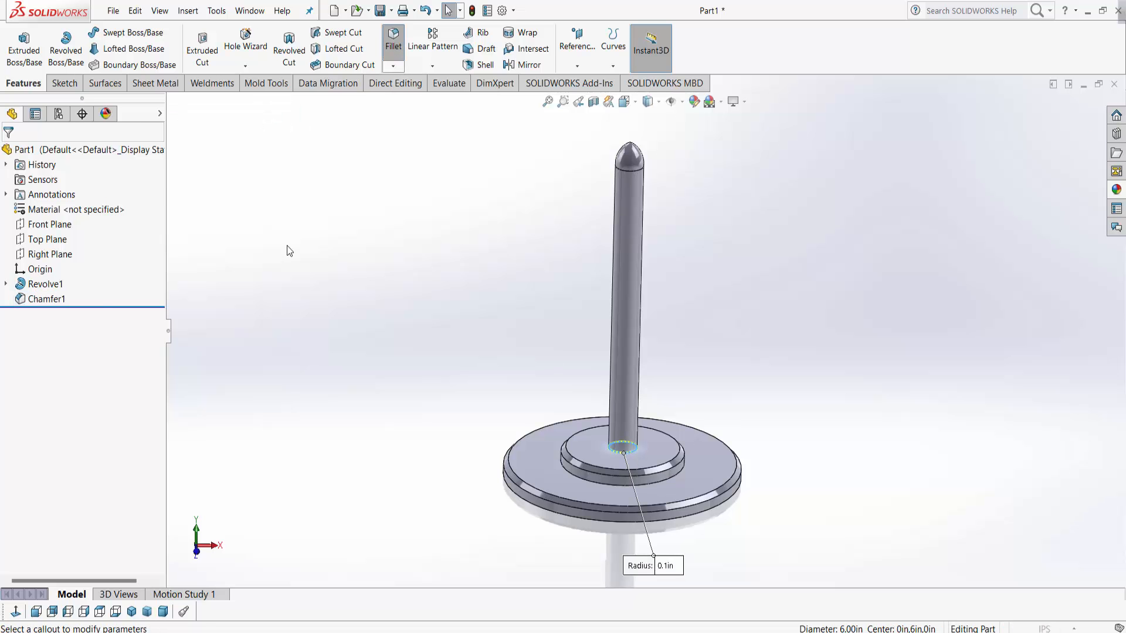
{"action": "left_click", "coordinate": [620, 488]}
{"action": "type", "text": ".5"}
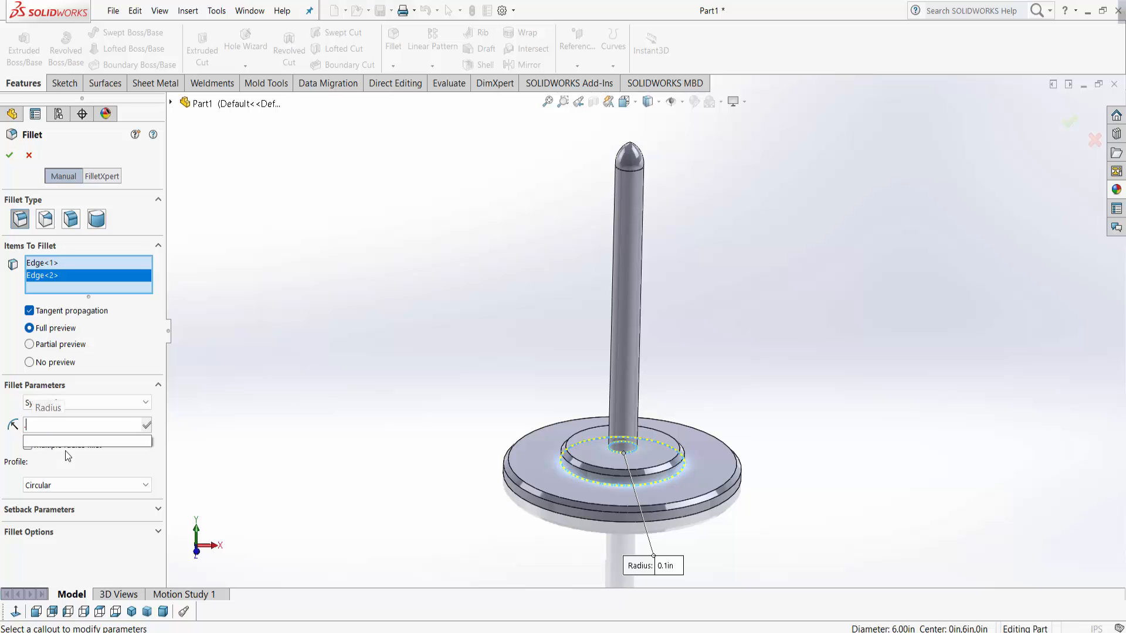
{"action": "key", "text": "Return"}
{"action": "left_click", "coordinate": [8, 156]}
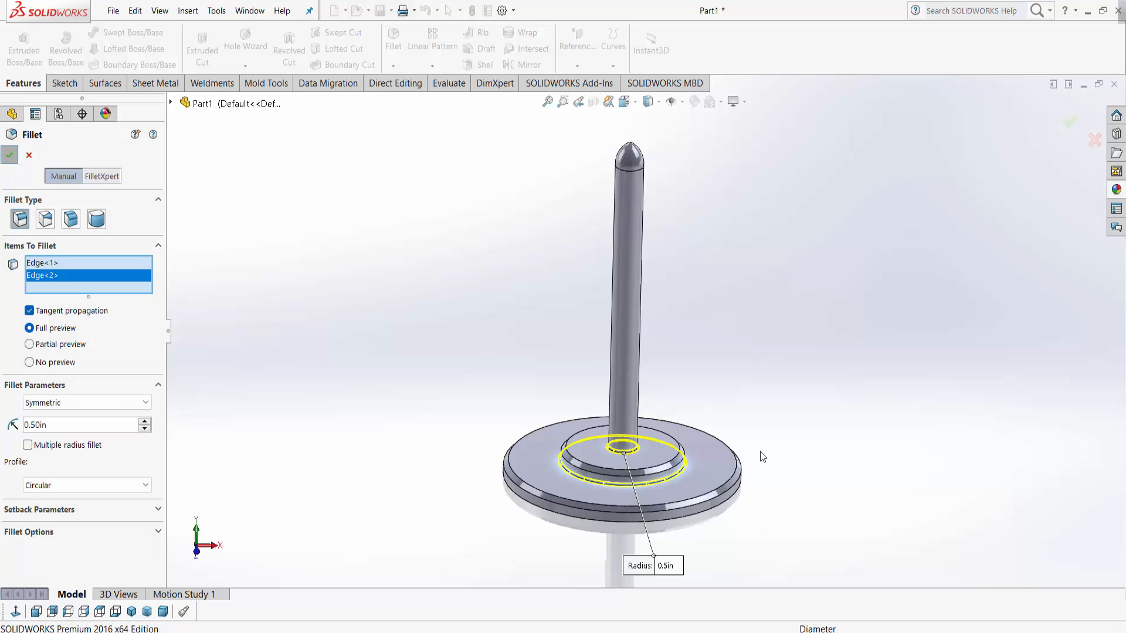
Show the part in the Front view with the Hidden Lines Removed display style.
{"action": "left_click", "coordinate": [36, 612]}
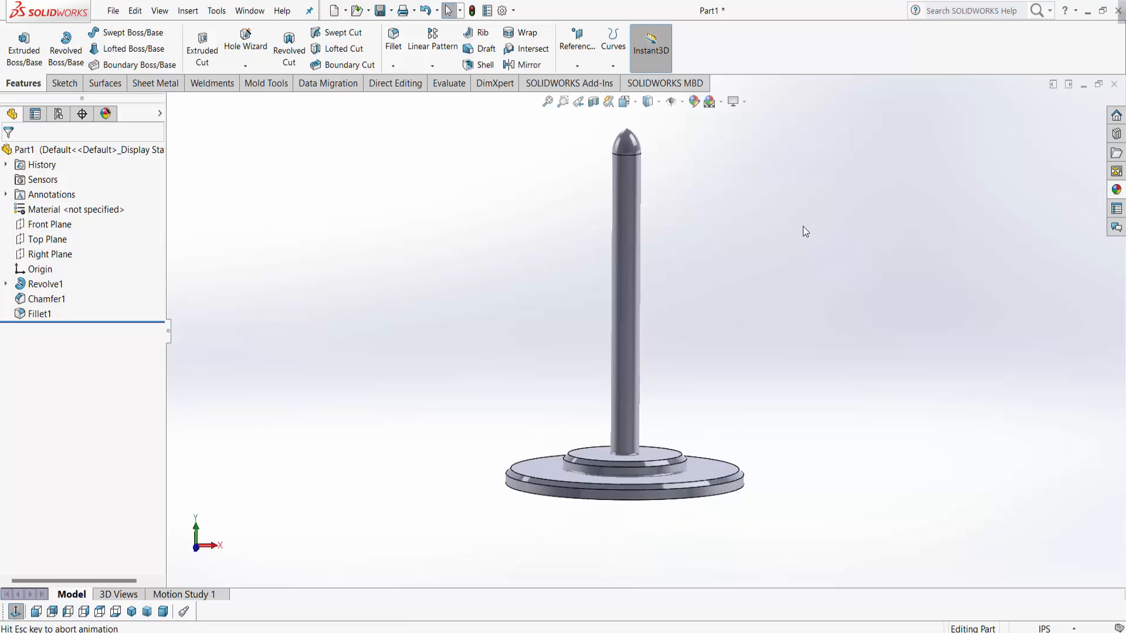
{"action": "left_click", "coordinate": [624, 101]}
{"action": "left_click", "coordinate": [648, 101]}
{"action": "left_click", "coordinate": [646, 170]}
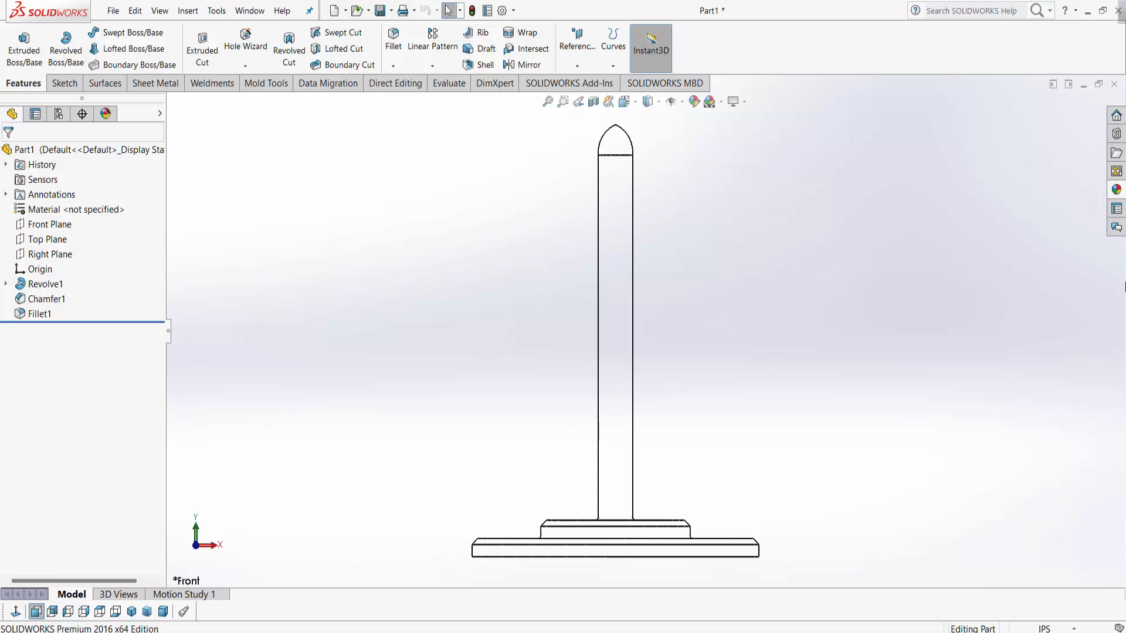
Sketch a wavy four-point spline on the Front Plane, running outward from the post's right edge about 59.3 in above the origin.
{"action": "left_click", "coordinate": [70, 85]}
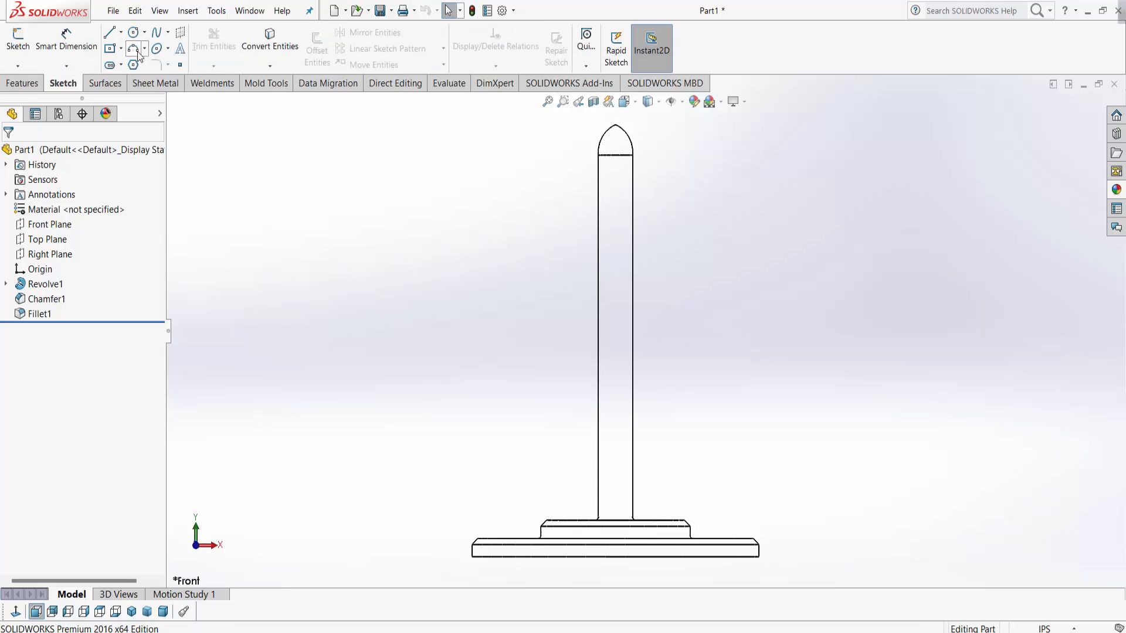
{"action": "left_click", "coordinate": [162, 37]}
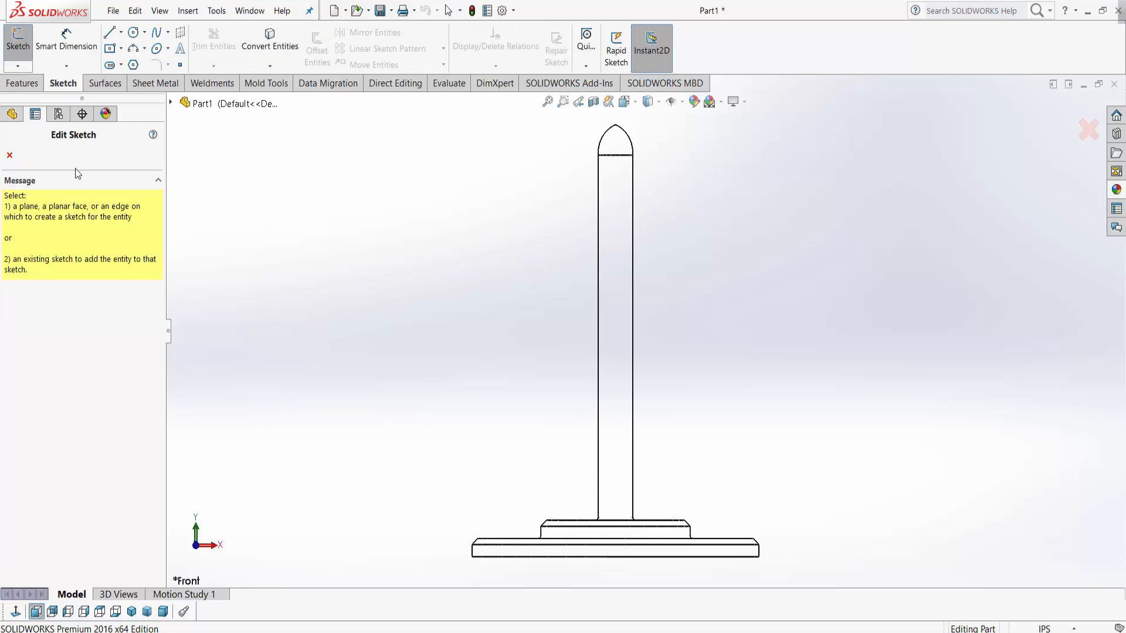
{"action": "left_click", "coordinate": [49, 224]}
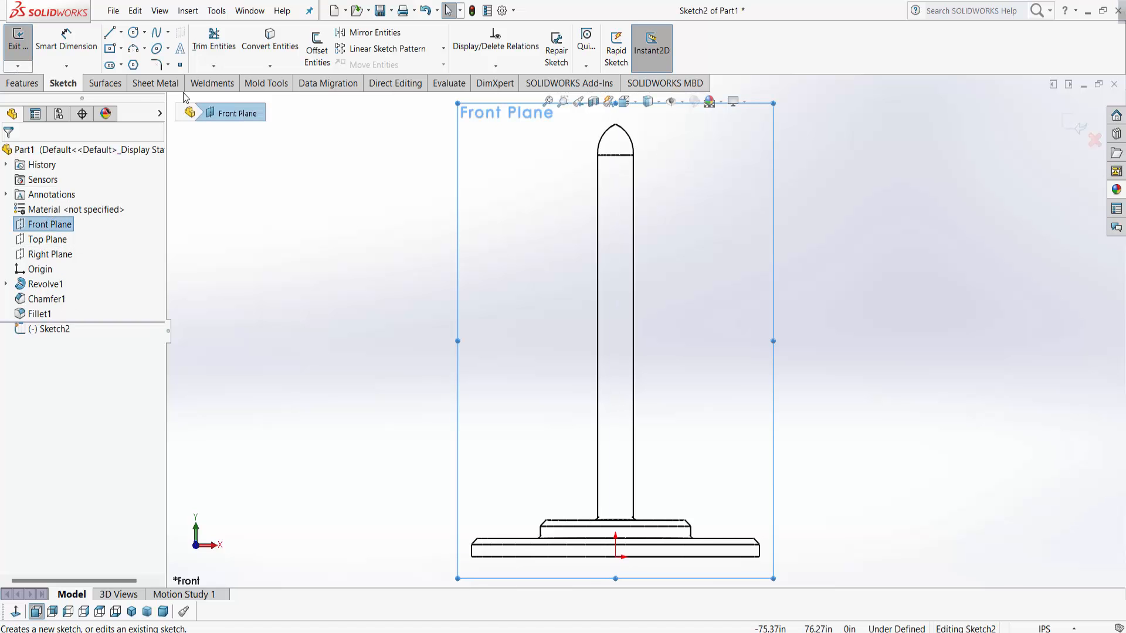
{"action": "left_click", "coordinate": [155, 32]}
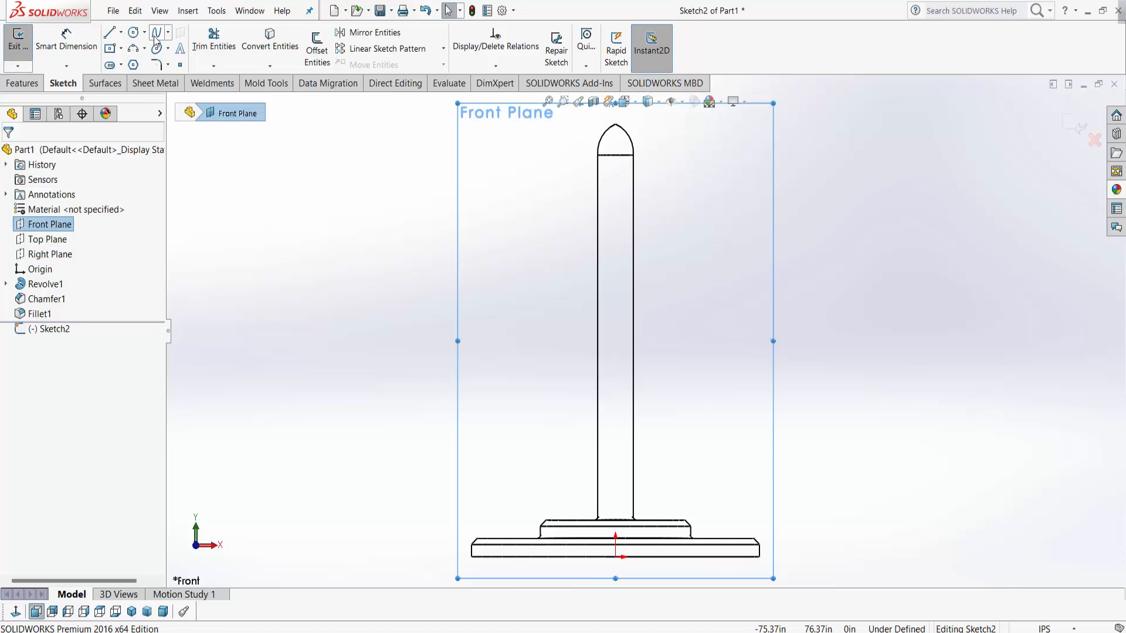
{"action": "left_click", "coordinate": [633, 196]}
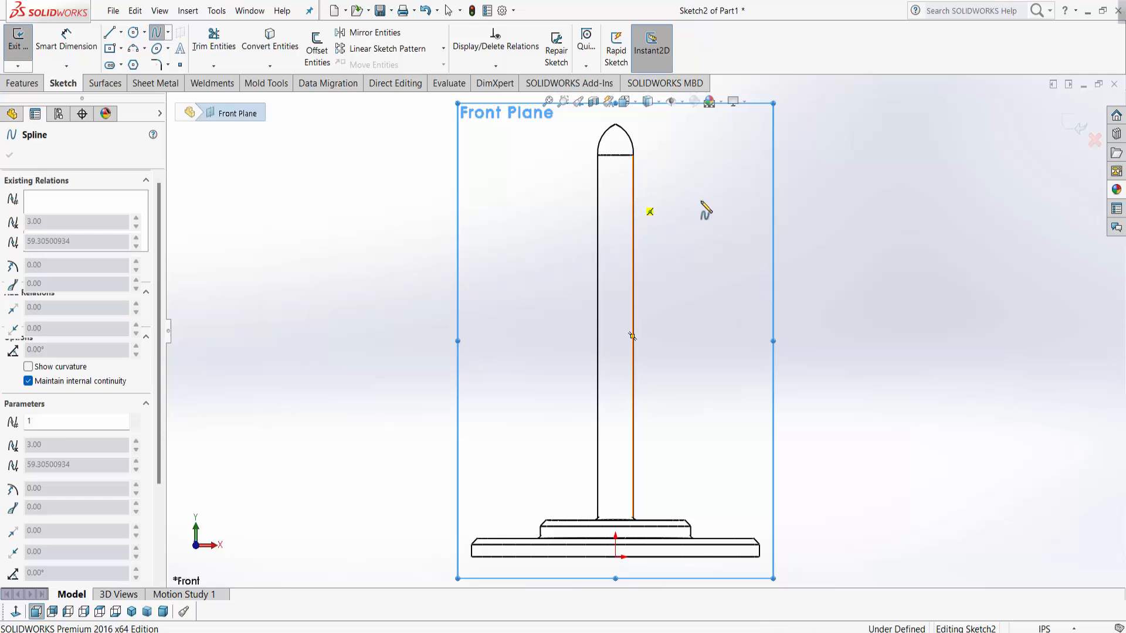
{"action": "left_click", "coordinate": [742, 202]}
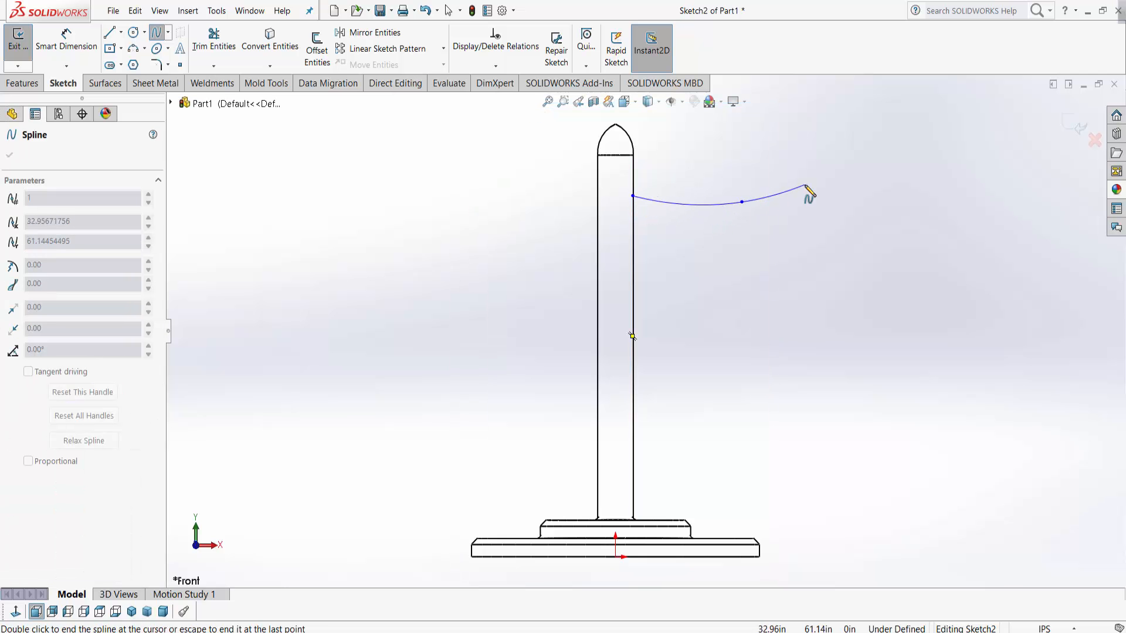
{"action": "left_click", "coordinate": [827, 180]}
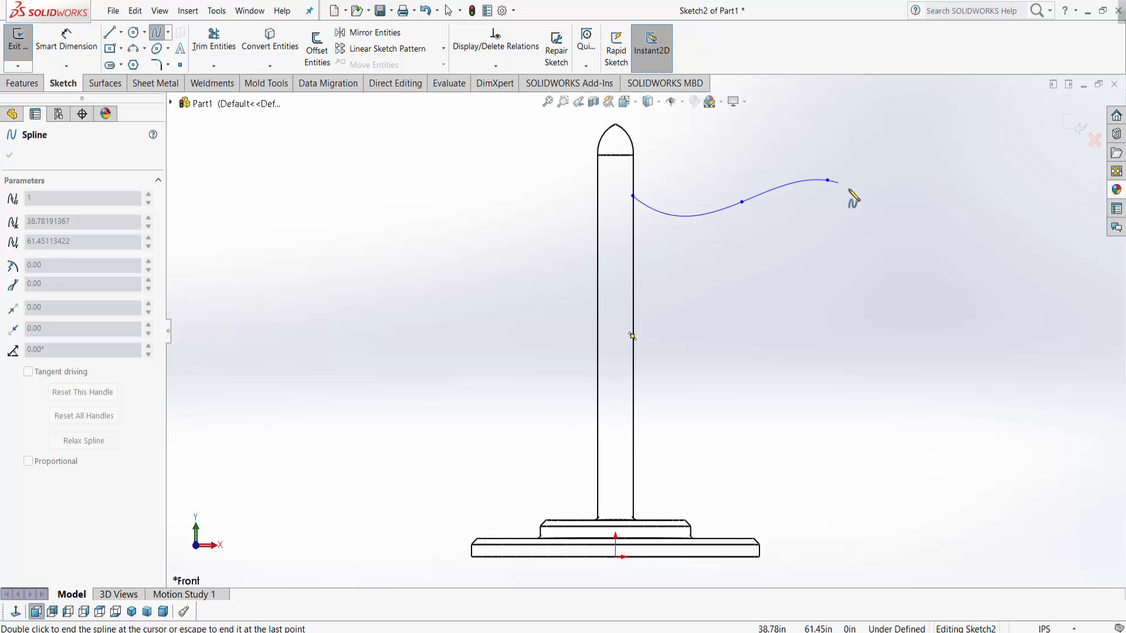
{"action": "right_click", "coordinate": [925, 199]}
{"action": "left_click", "coordinate": [939, 198]}
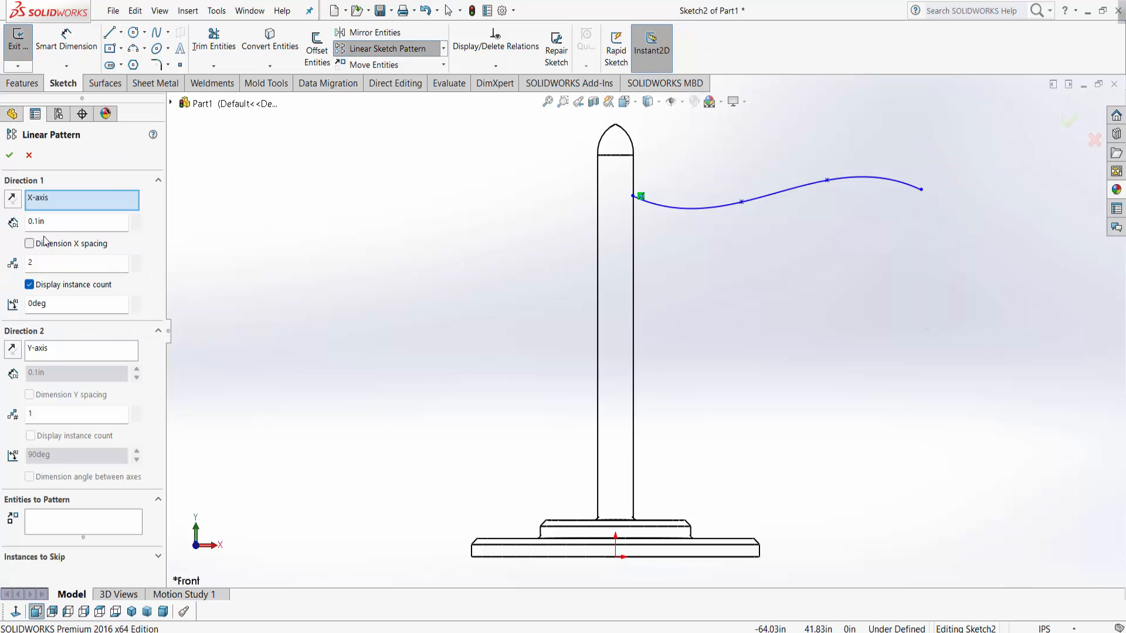
Set up a linear sketch pattern with one instance along the X-axis and two along the Y-axis.
{"action": "left_click", "coordinate": [137, 267]}
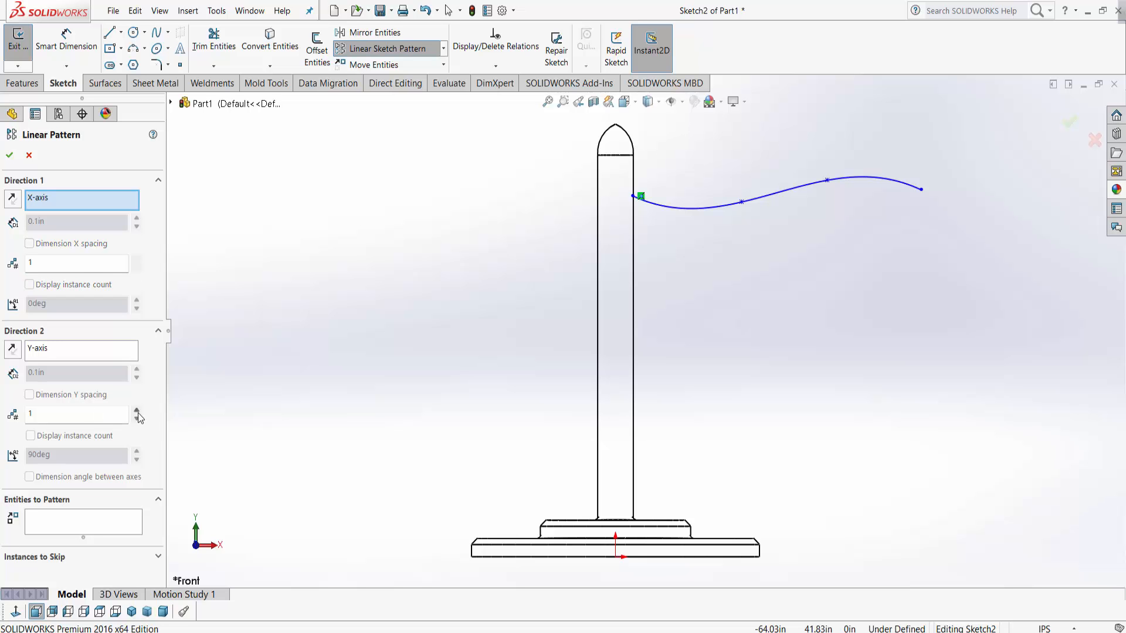
{"action": "left_click", "coordinate": [137, 410]}
{"action": "left_click", "coordinate": [137, 411]}
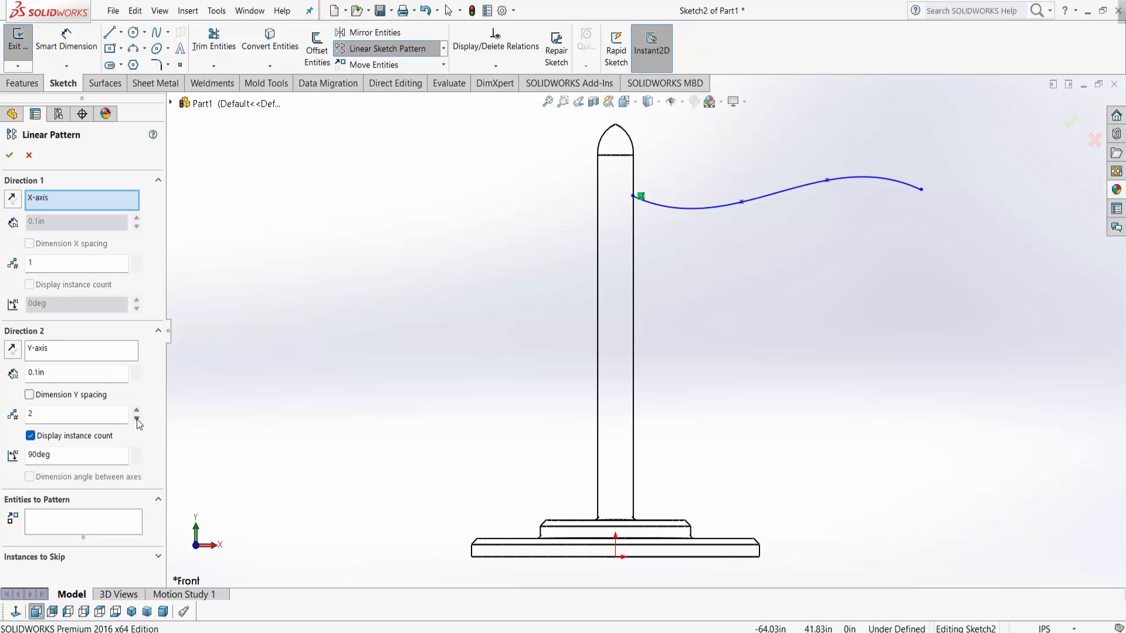
{"action": "left_click", "coordinate": [138, 421]}
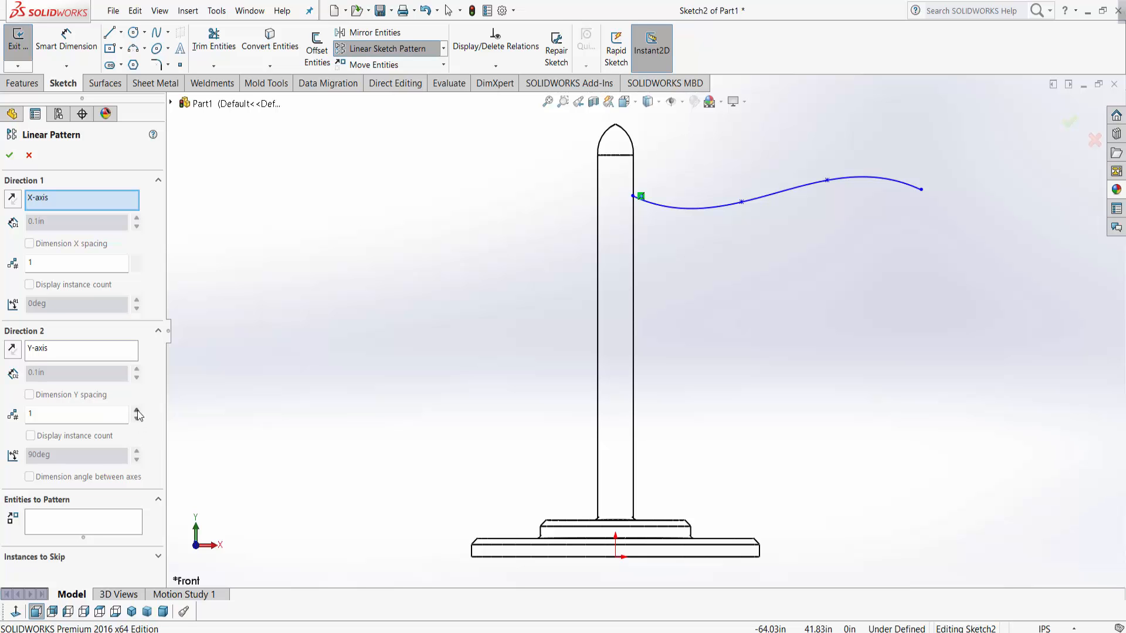
{"action": "left_click", "coordinate": [137, 411]}
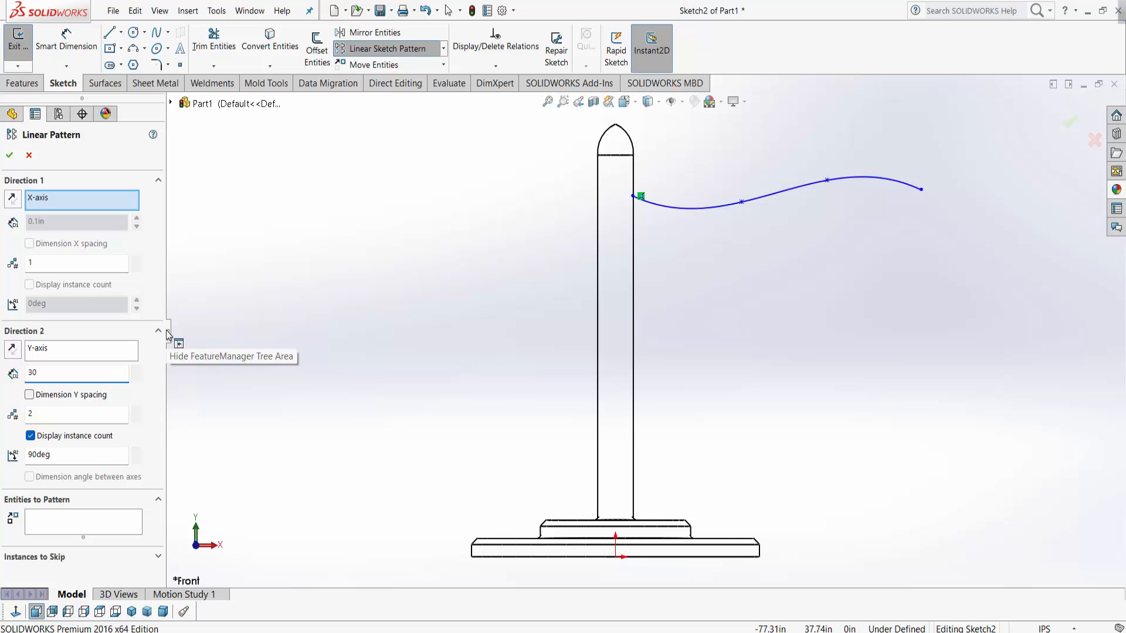
Pattern the spline downward by reversing the Y direction and setting the spacing to 25 in.
{"action": "left_click", "coordinate": [714, 210]}
{"action": "left_click", "coordinate": [11, 354]}
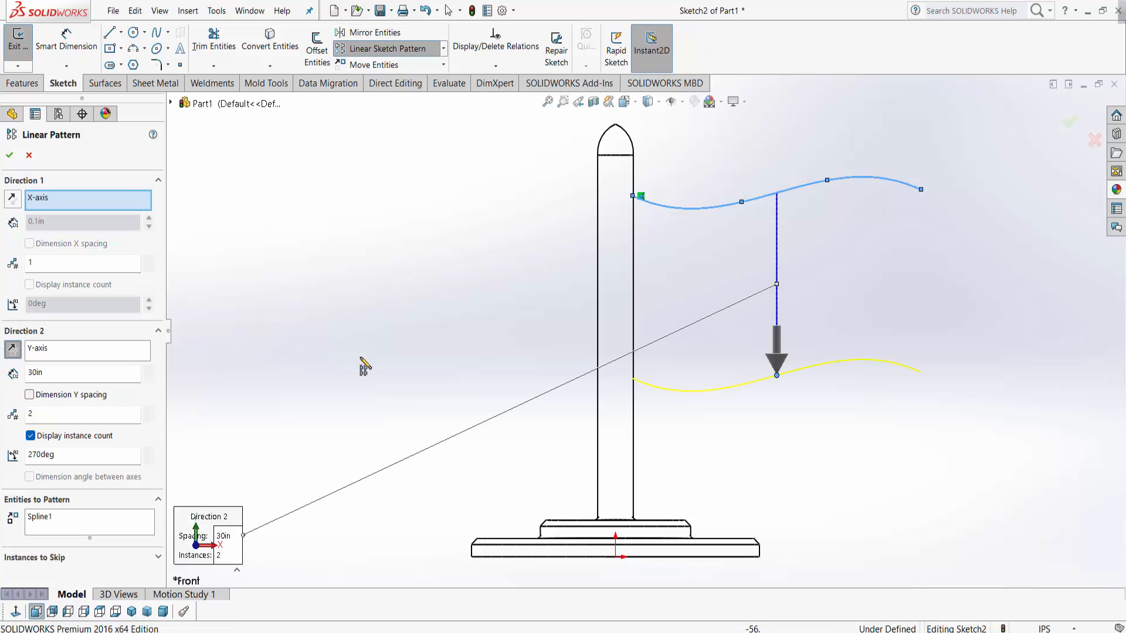
{"action": "left_click_drag", "start_coordinate": [53, 373], "coordinate": [2, 374]}
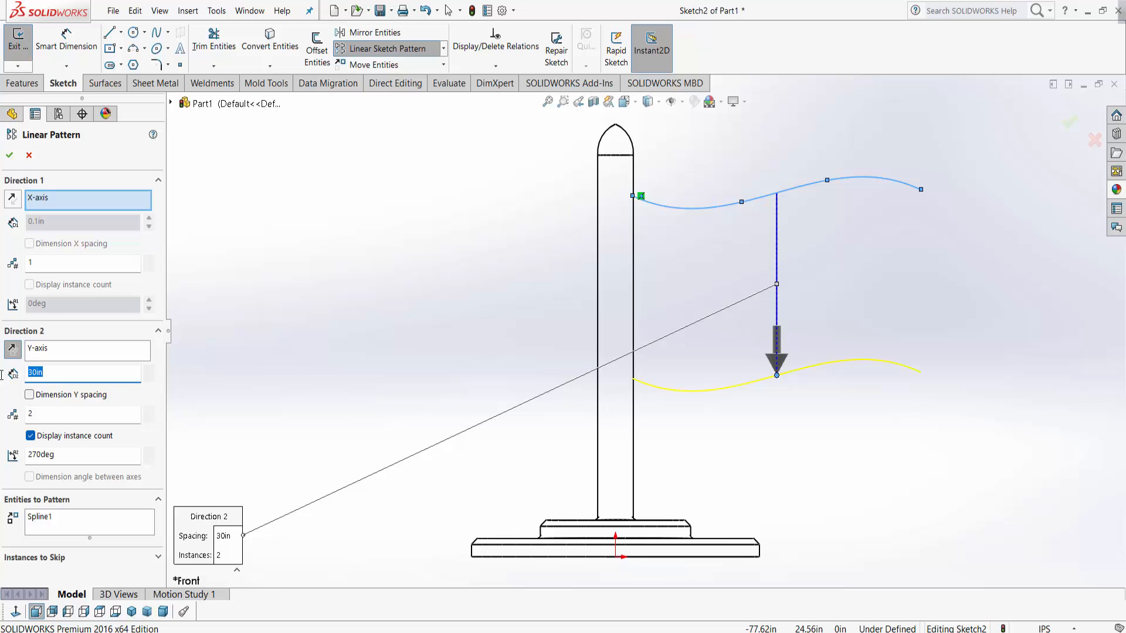
{"action": "type", "text": "25in"}
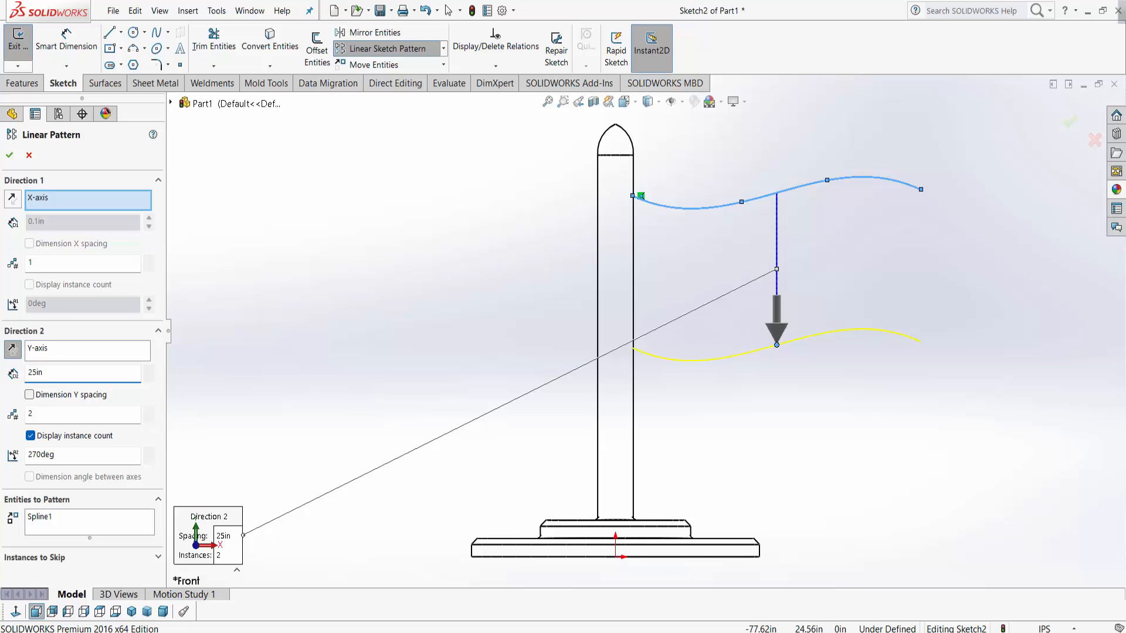
{"action": "type", "text": "20in"}
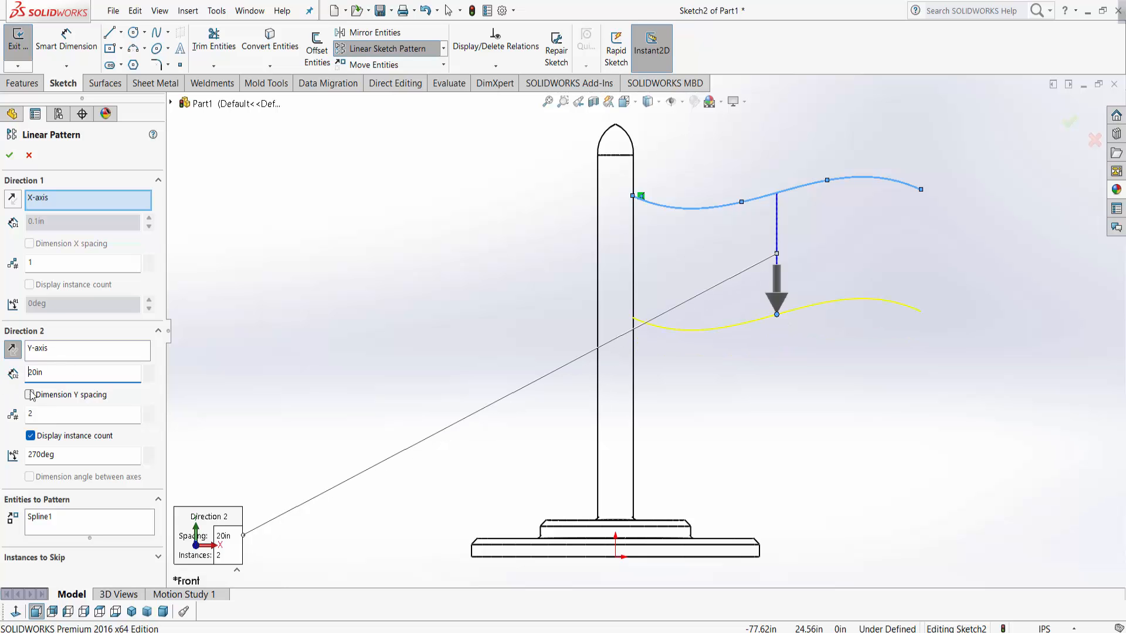
{"action": "type", "text": "25"}
{"action": "key", "text": "Return"}
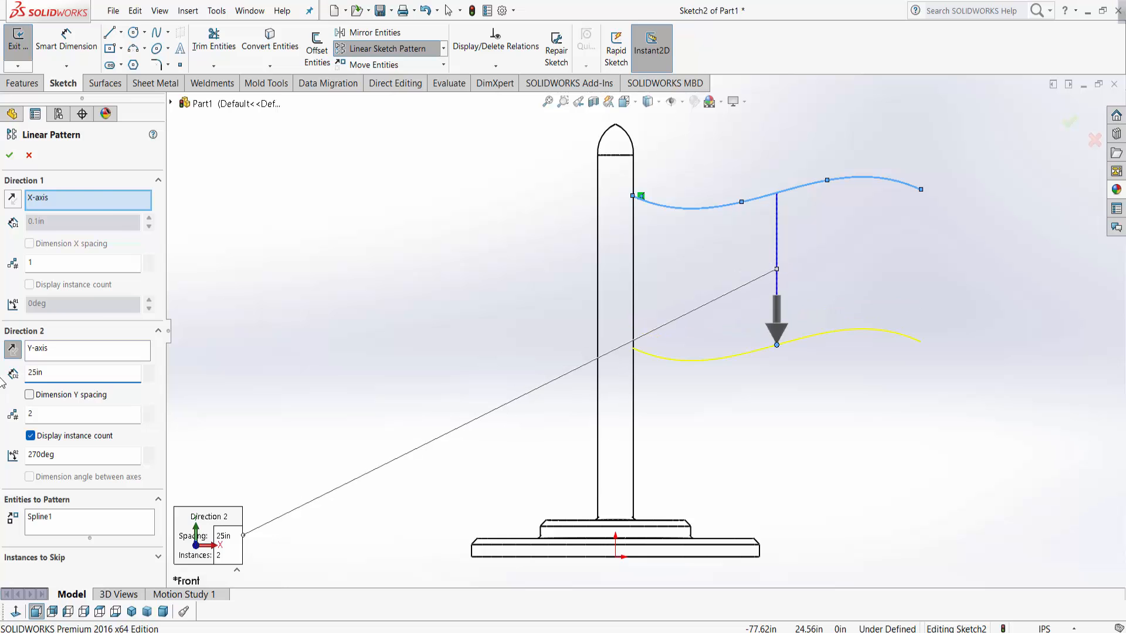
{"action": "left_click", "coordinate": [10, 156]}
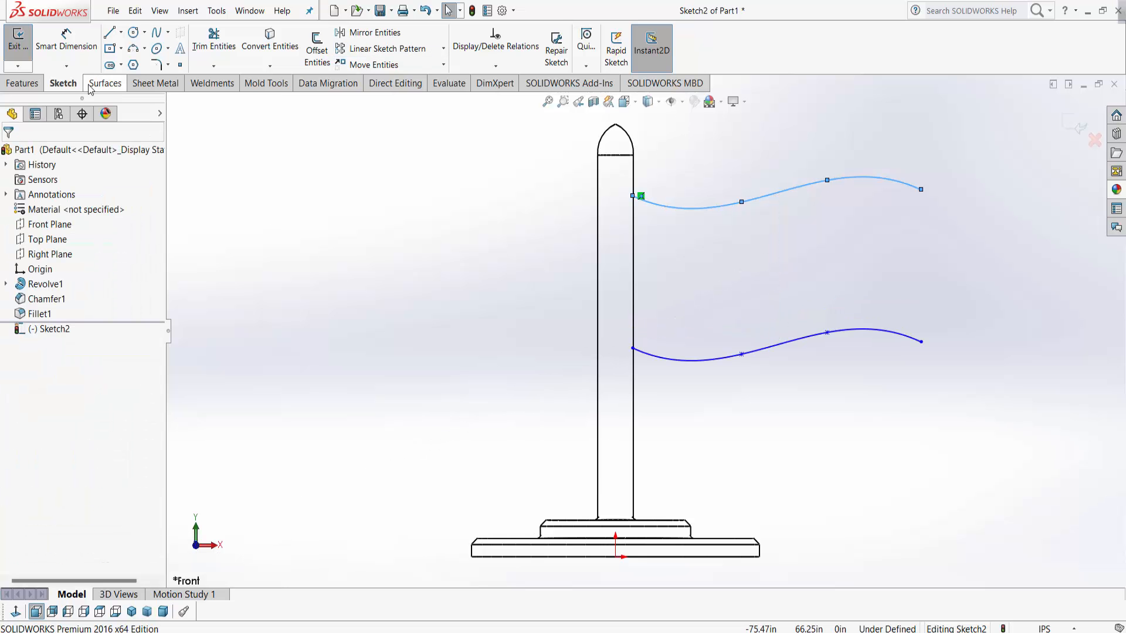
Draw a vertical line joining the free right endpoints of the two splines.
{"action": "left_click", "coordinate": [109, 33]}
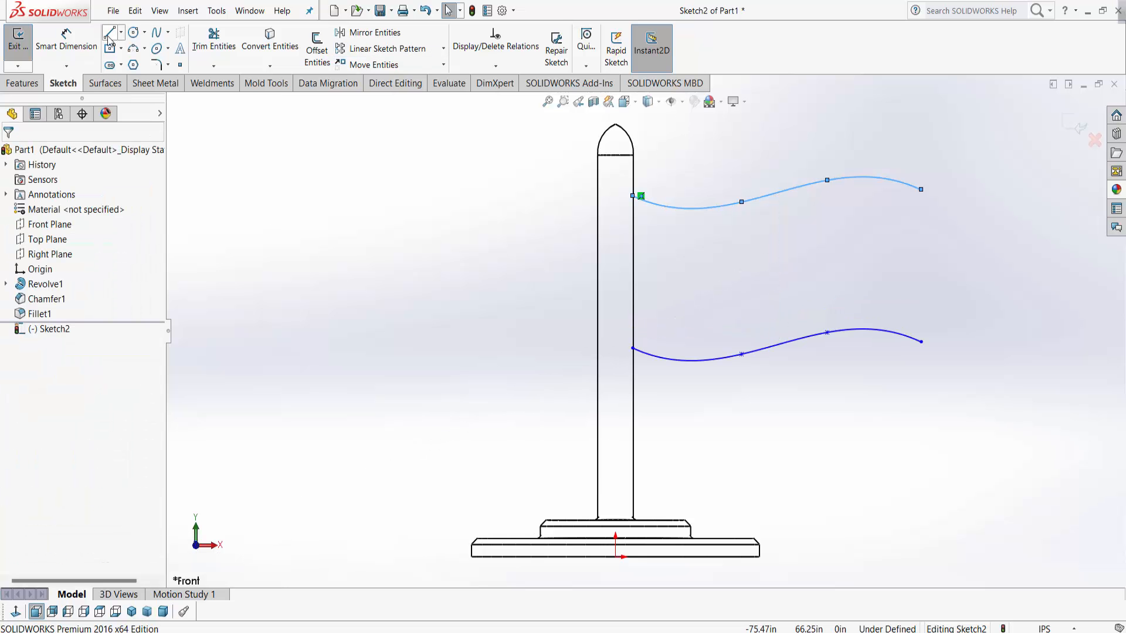
{"action": "left_click", "coordinate": [921, 190]}
{"action": "left_click", "coordinate": [921, 342]}
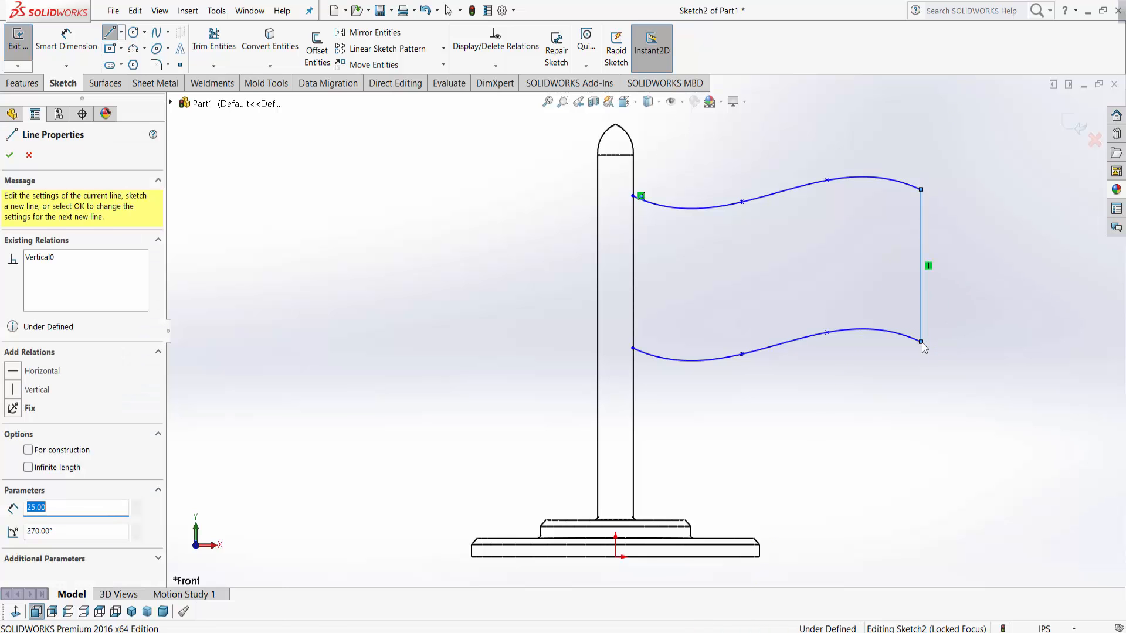
{"action": "right_click", "coordinate": [922, 342]}
{"action": "left_click", "coordinate": [959, 353]}
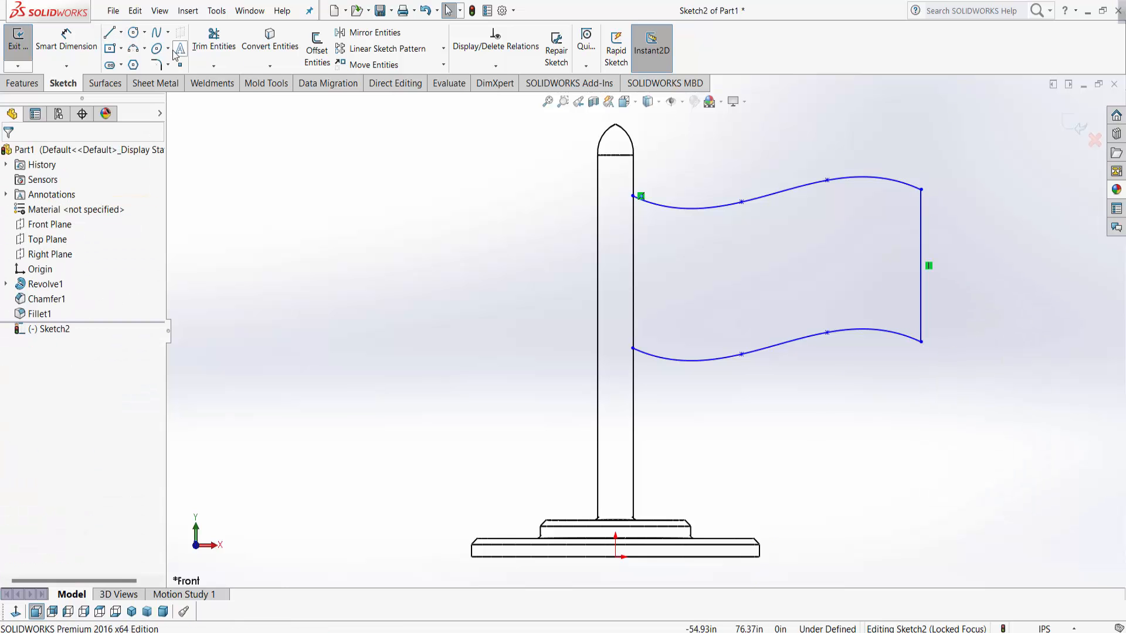
Close the flag outline with a vertical line along the post between the splines' left endpoints.
{"action": "left_click", "coordinate": [111, 35]}
{"action": "left_click", "coordinate": [634, 196]}
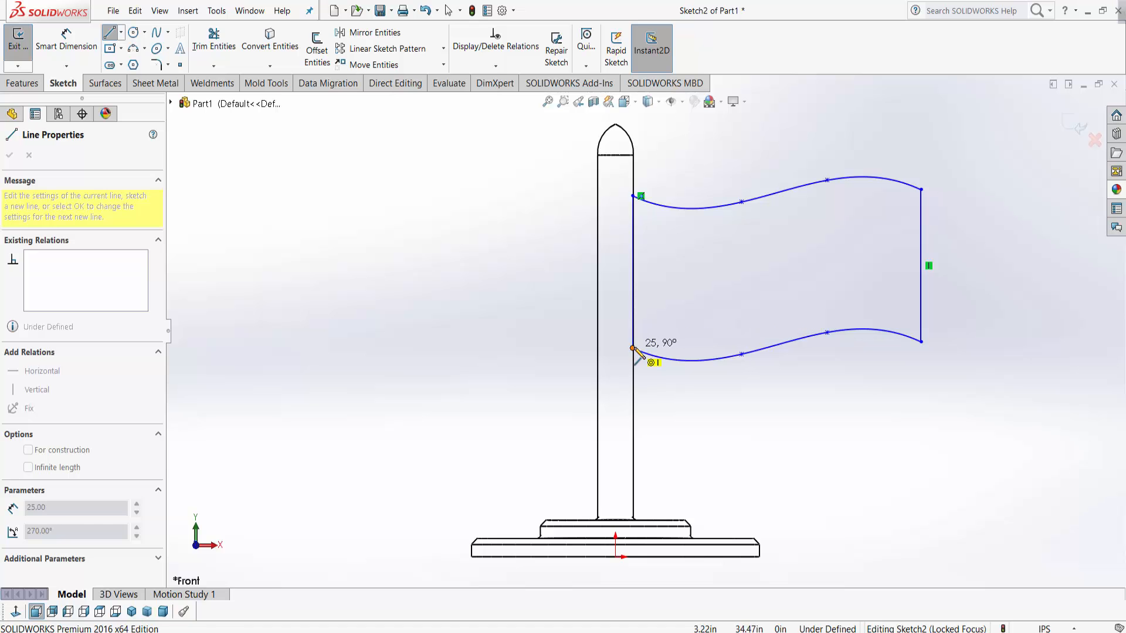
{"action": "left_click", "coordinate": [633, 350]}
{"action": "right_click", "coordinate": [634, 351]}
{"action": "left_click", "coordinate": [657, 357]}
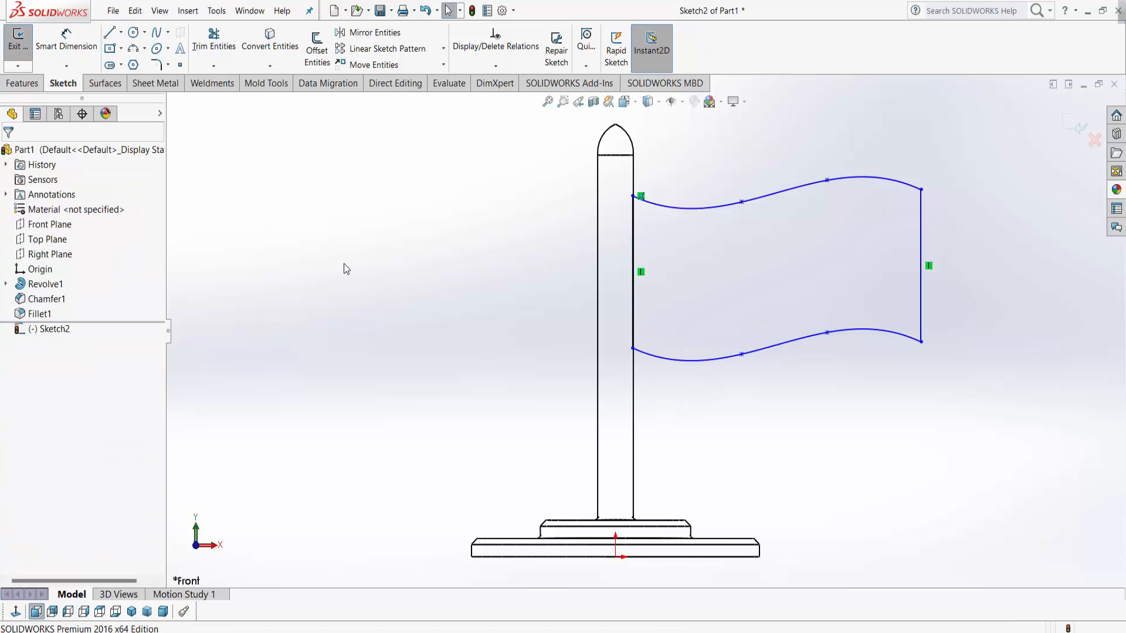
Dimension the flag's width between its two vertical lines as 50 in.
{"action": "left_click", "coordinate": [23, 84]}
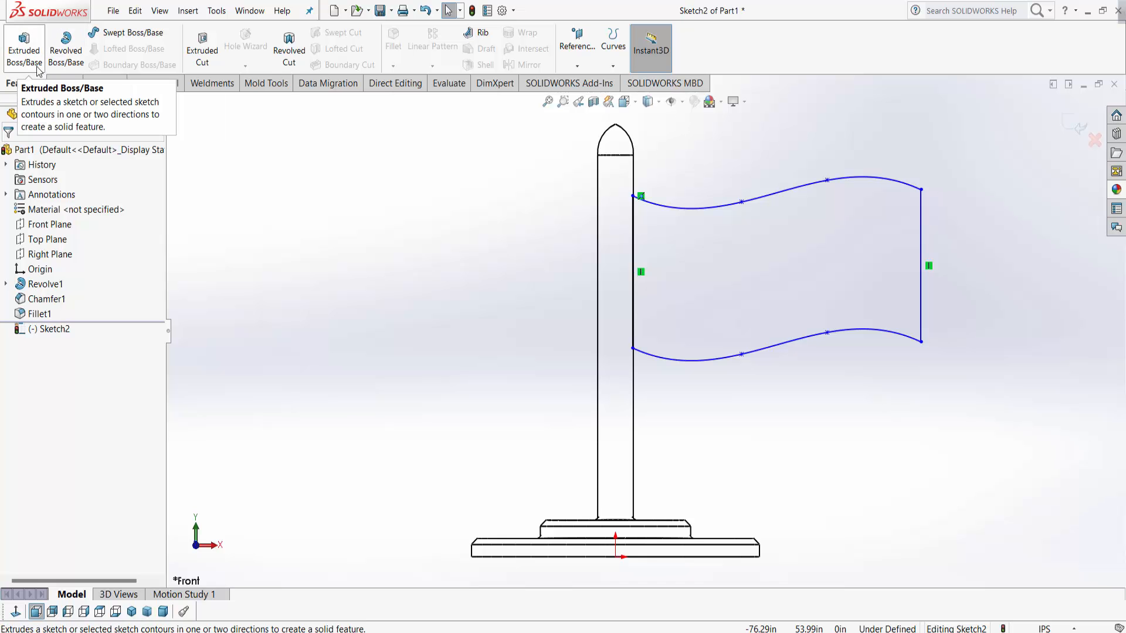
{"action": "left_click", "coordinate": [64, 83]}
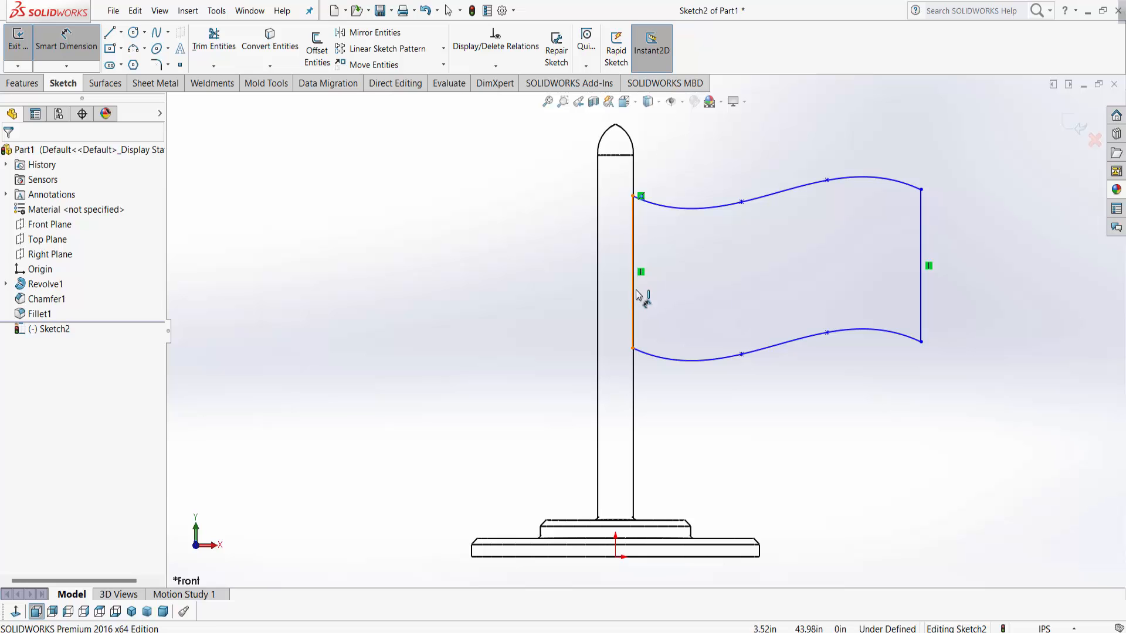
{"action": "left_click", "coordinate": [633, 291]}
{"action": "left_click", "coordinate": [920, 293]}
{"action": "left_click", "coordinate": [805, 387]}
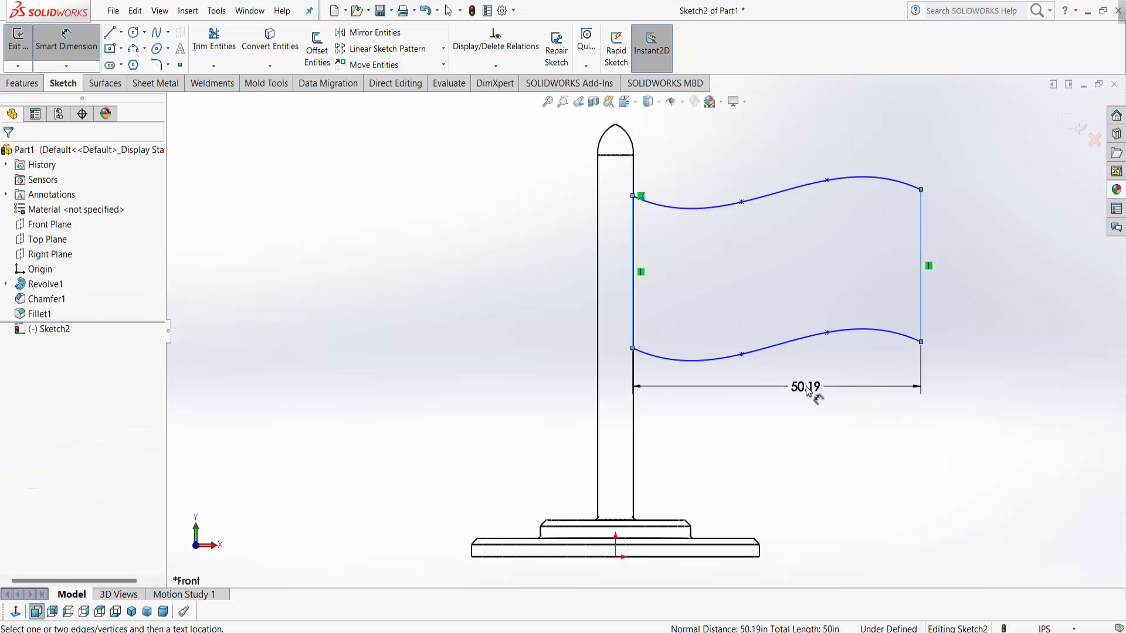
{"action": "key", "text": "Return"}
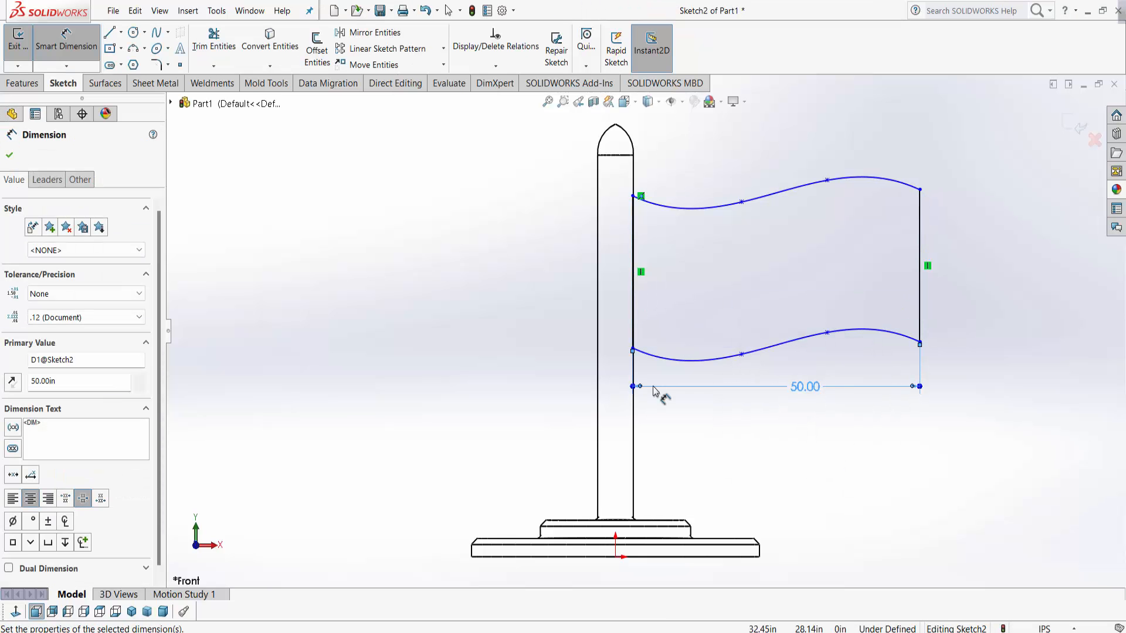
{"action": "left_click", "coordinate": [79, 52]}
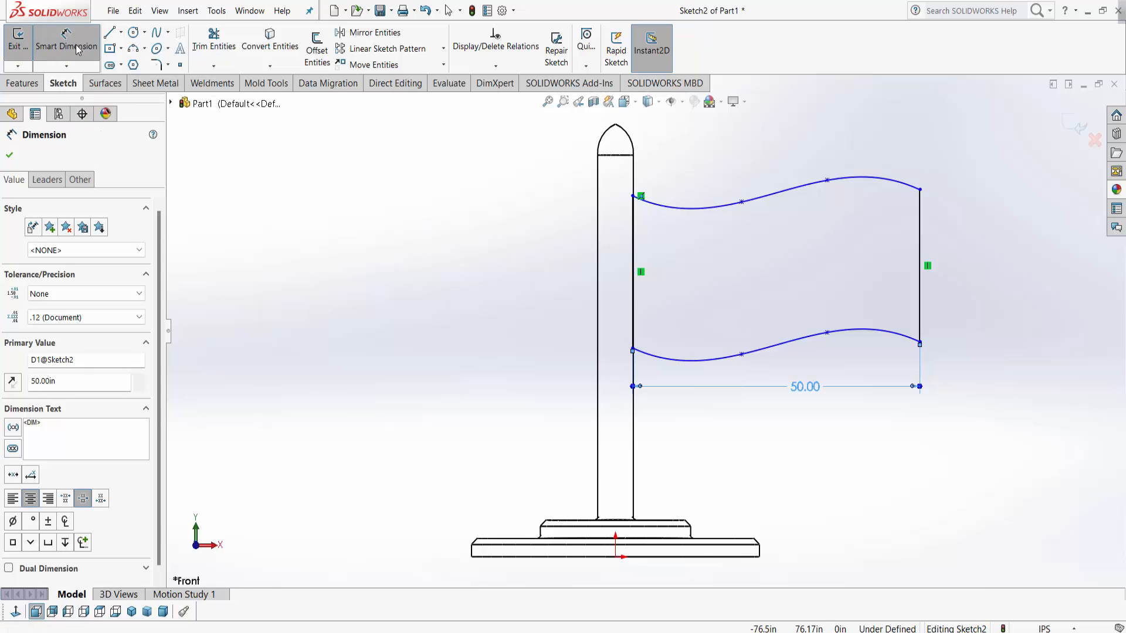
{"action": "left_click", "coordinate": [11, 156]}
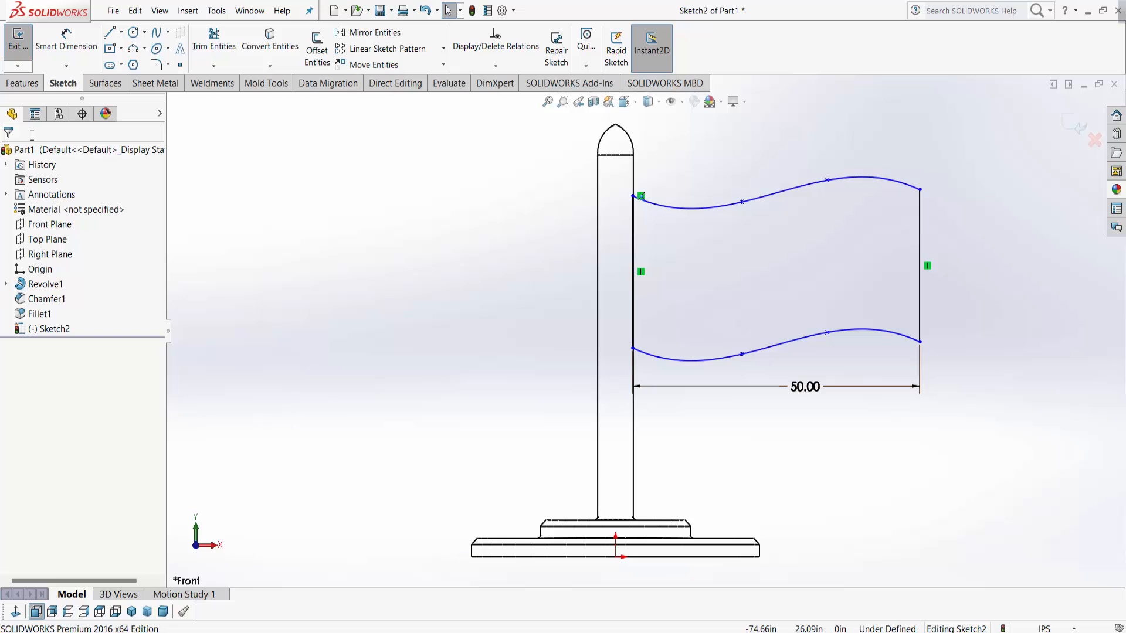
Fully define the flag sketch by automatically adding relations and dimensions to all entities.
{"action": "left_click", "coordinate": [22, 83]}
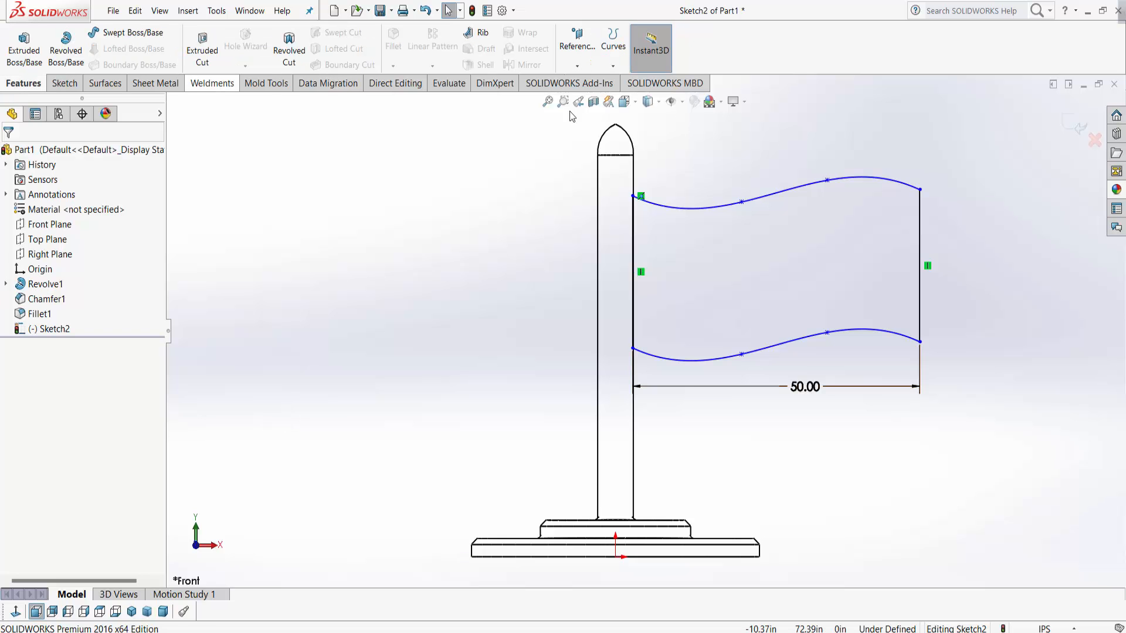
{"action": "left_click", "coordinate": [64, 83]}
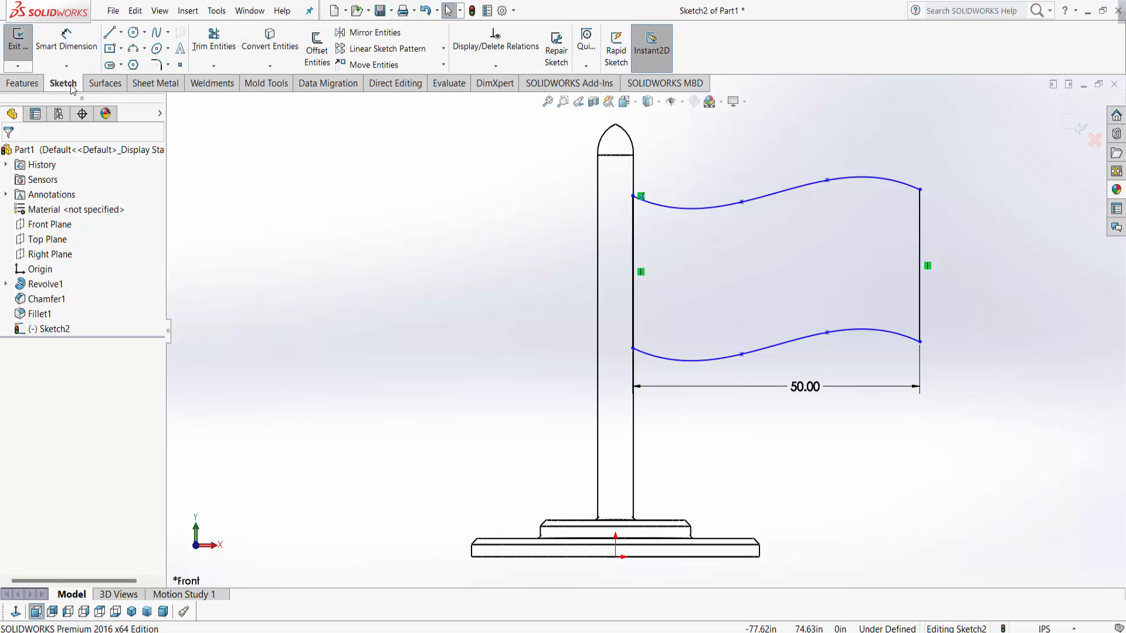
{"action": "left_click", "coordinate": [495, 66]}
{"action": "left_click", "coordinate": [498, 112]}
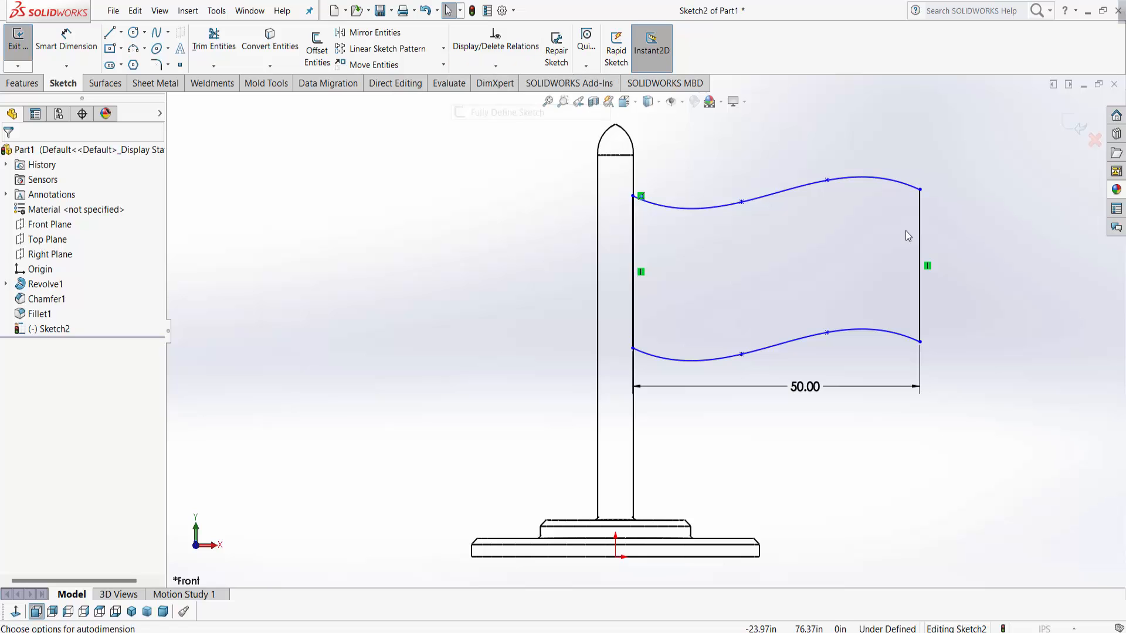
{"action": "left_click", "coordinate": [761, 199]}
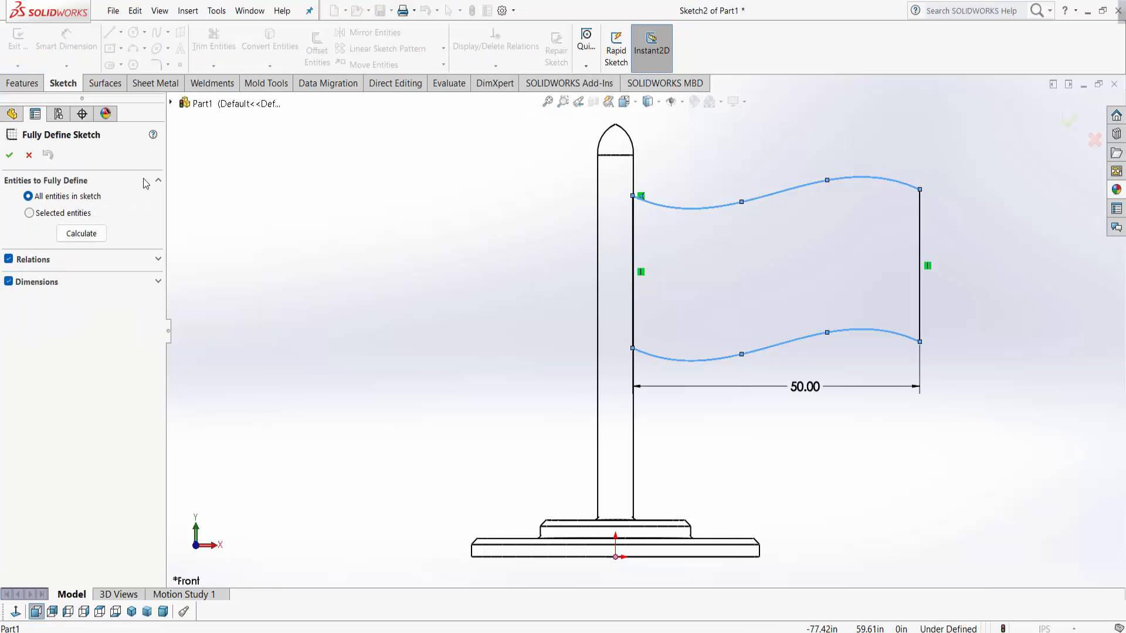
{"action": "left_click", "coordinate": [11, 156]}
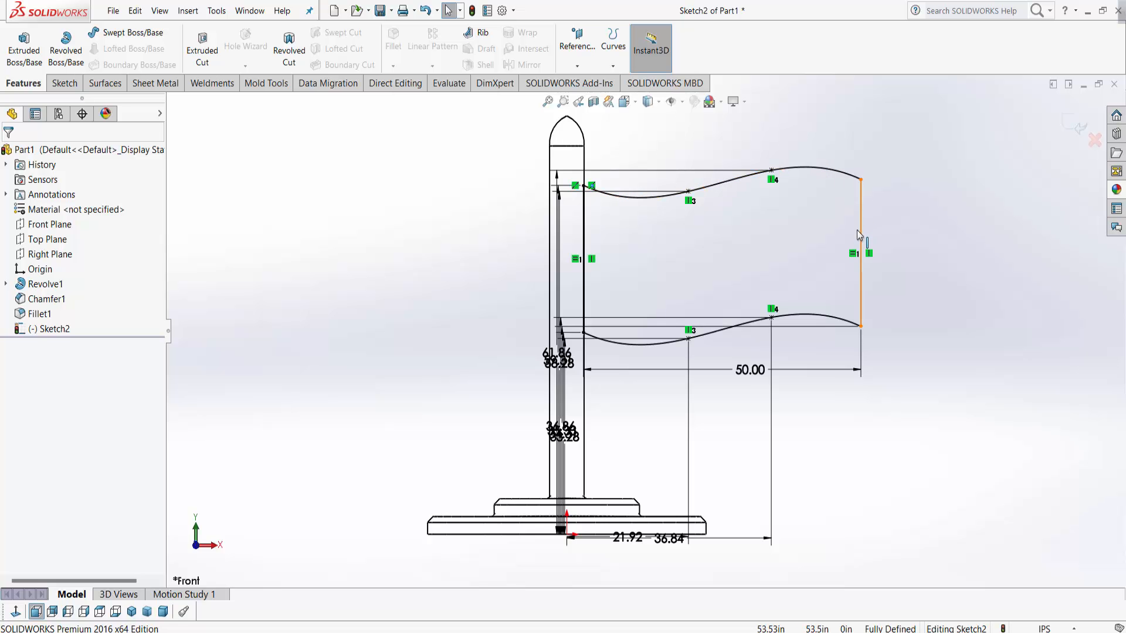
Extrude the flag profile with the Mid Plane end condition and a depth of 0.5 in.
{"action": "scroll", "coordinate": [591, 210], "scroll_direction": "down", "scroll_amount": 5}
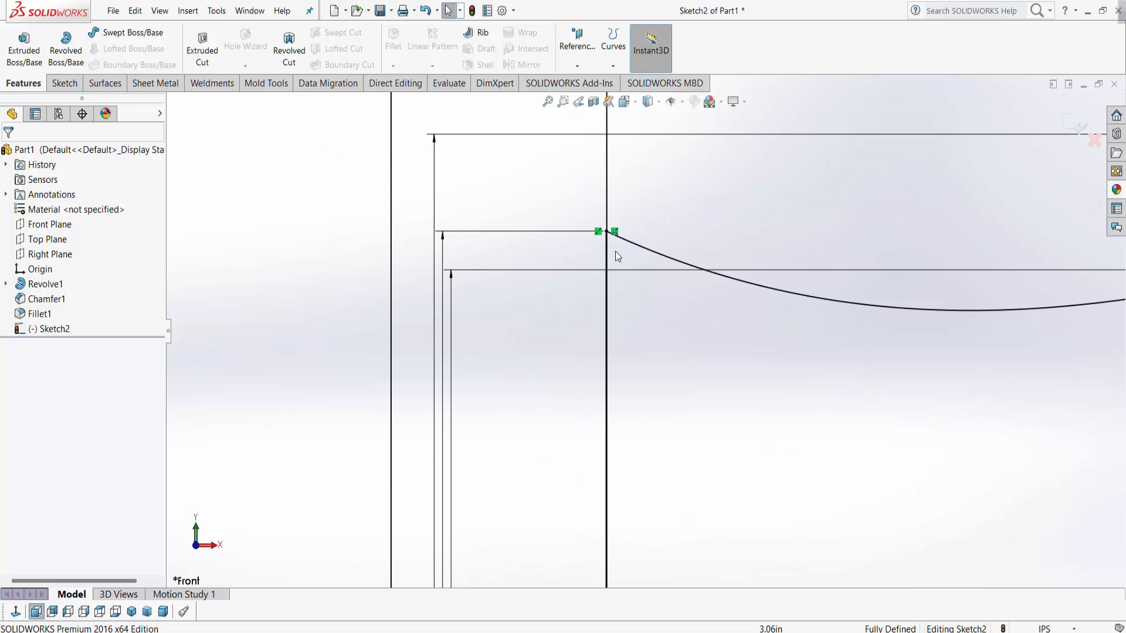
{"action": "scroll", "coordinate": [665, 390], "scroll_direction": "up", "scroll_amount": 8}
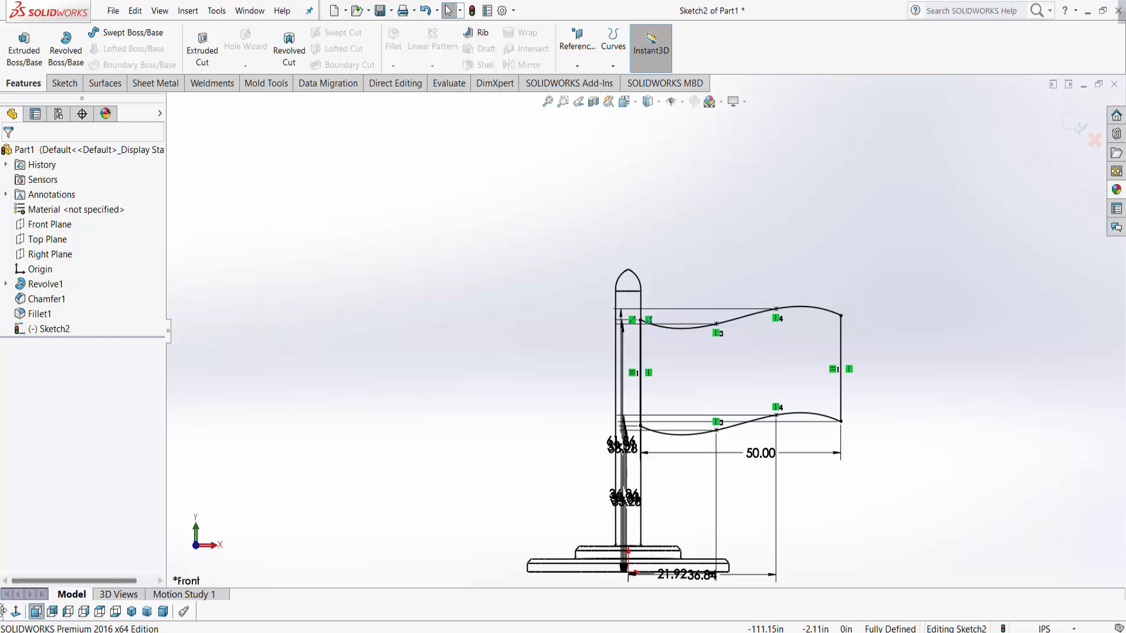
{"action": "left_click", "coordinate": [16, 611]}
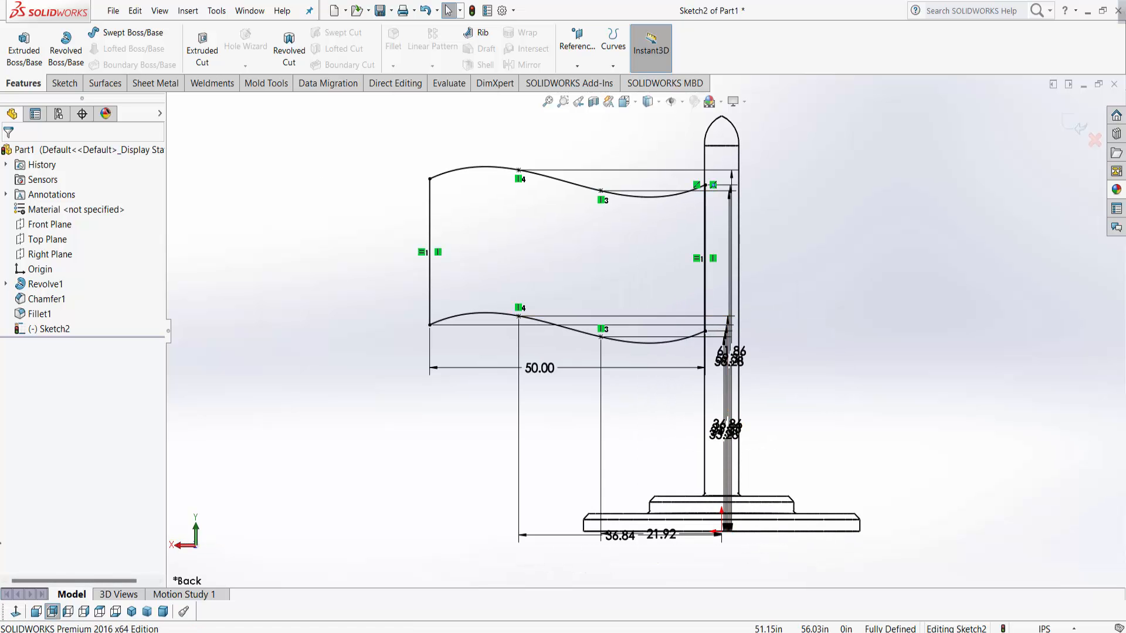
{"action": "left_click", "coordinate": [36, 612]}
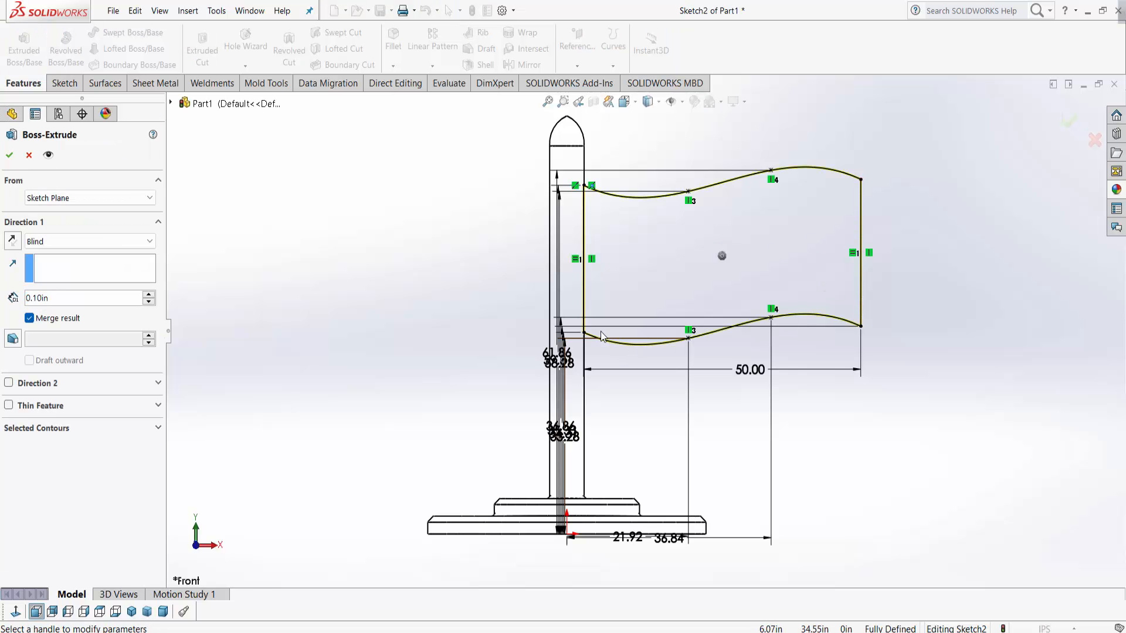
{"action": "left_click", "coordinate": [69, 242]}
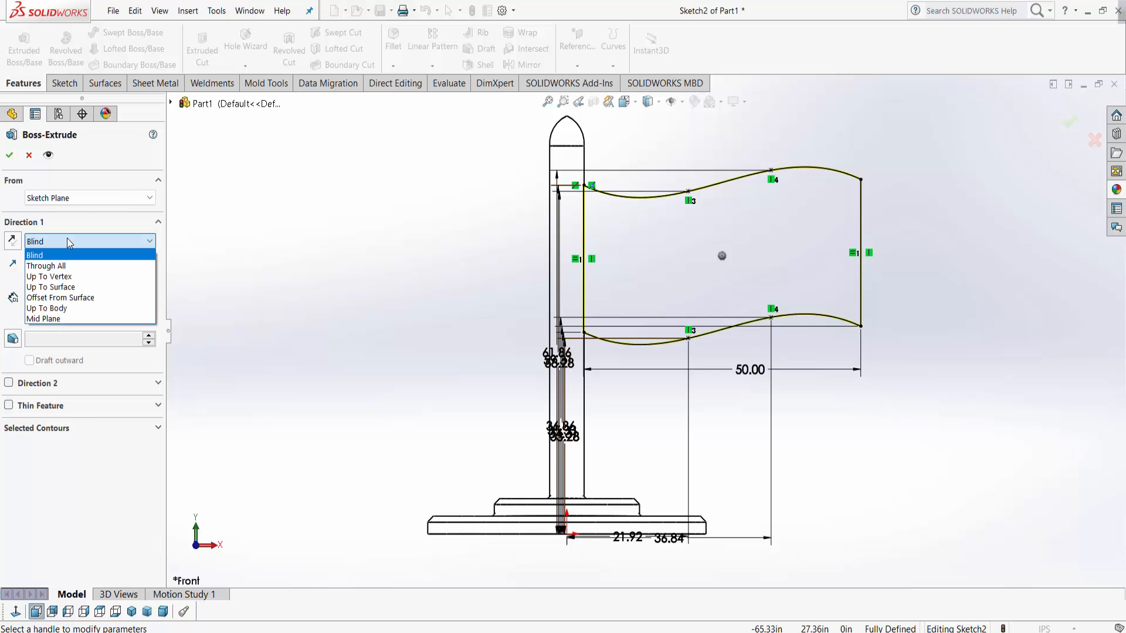
{"action": "left_click", "coordinate": [69, 242]}
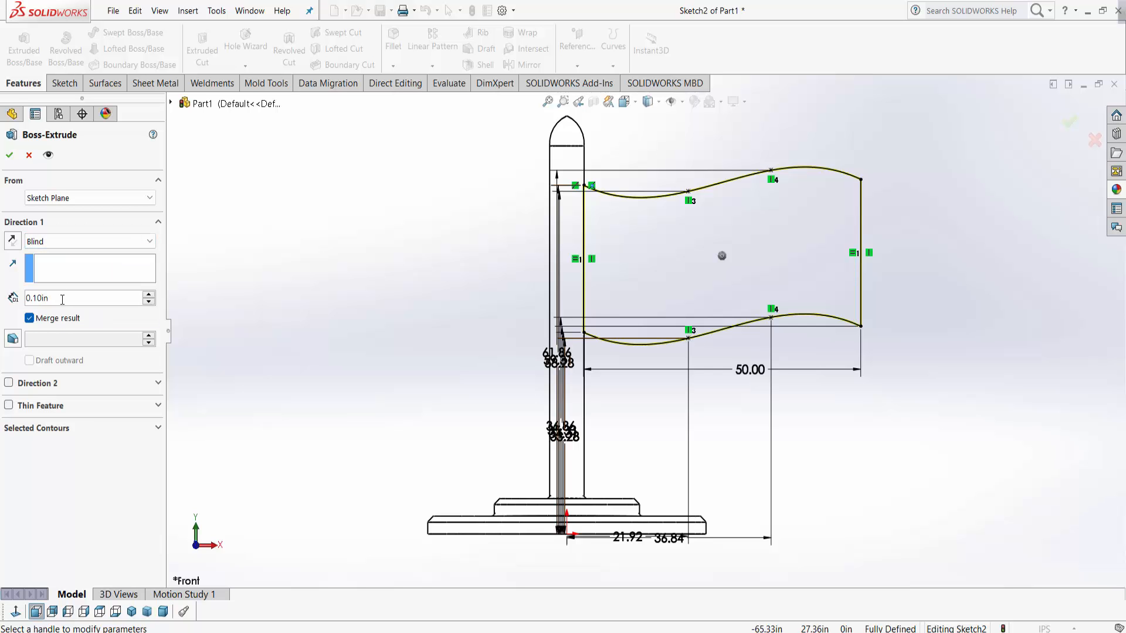
{"action": "type", "text": ".5"}
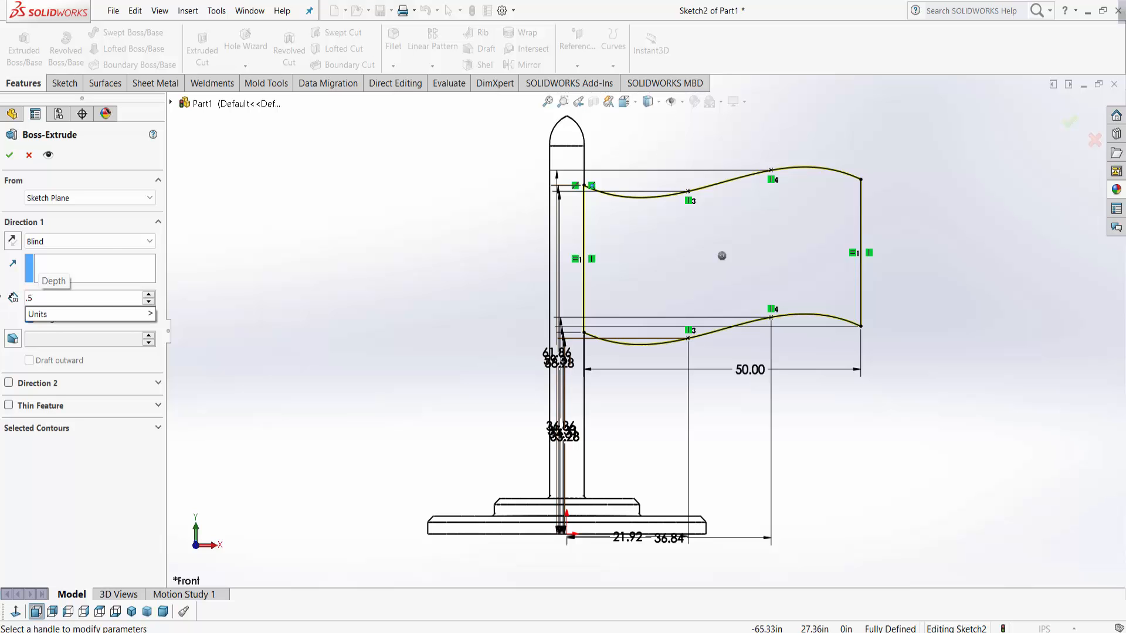
{"action": "left_click", "coordinate": [66, 242]}
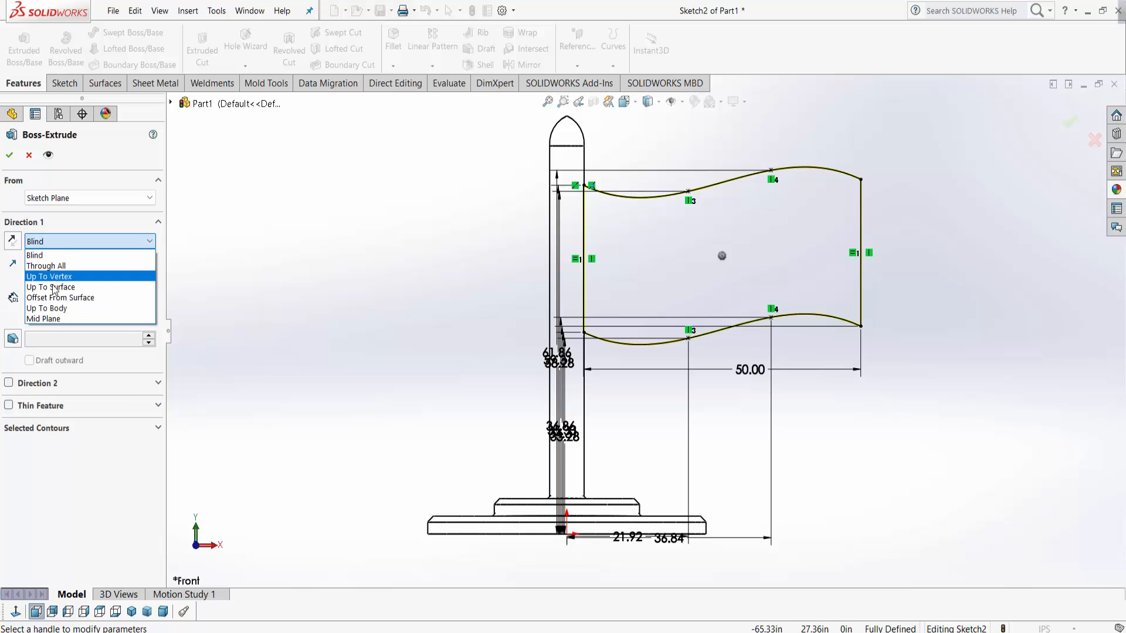
{"action": "left_click", "coordinate": [47, 320]}
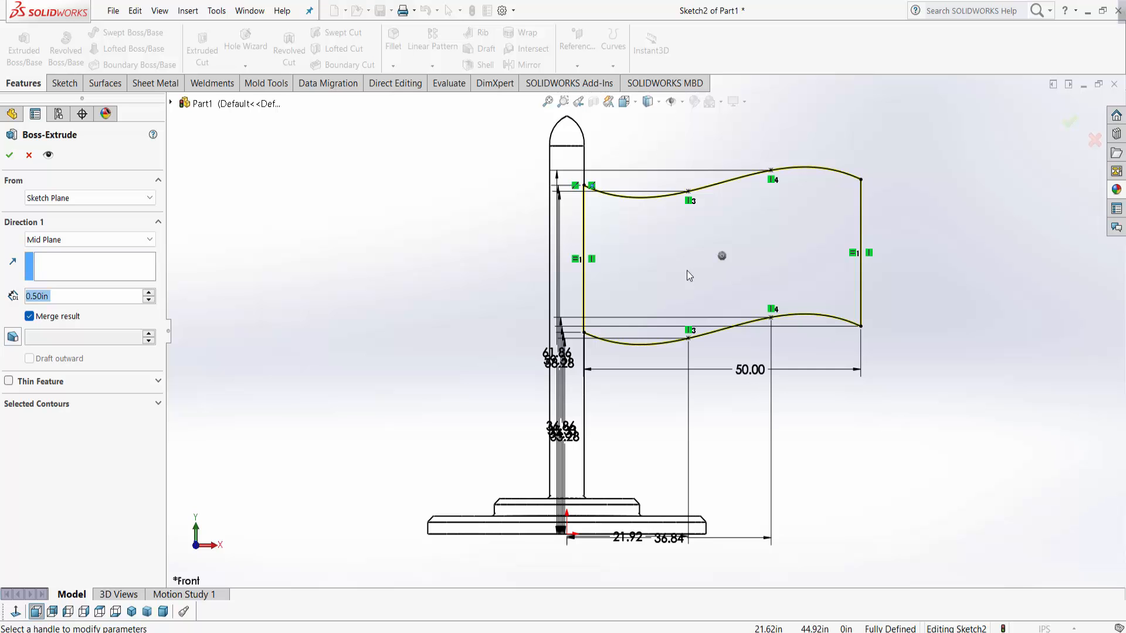
{"action": "left_click", "coordinate": [1072, 126]}
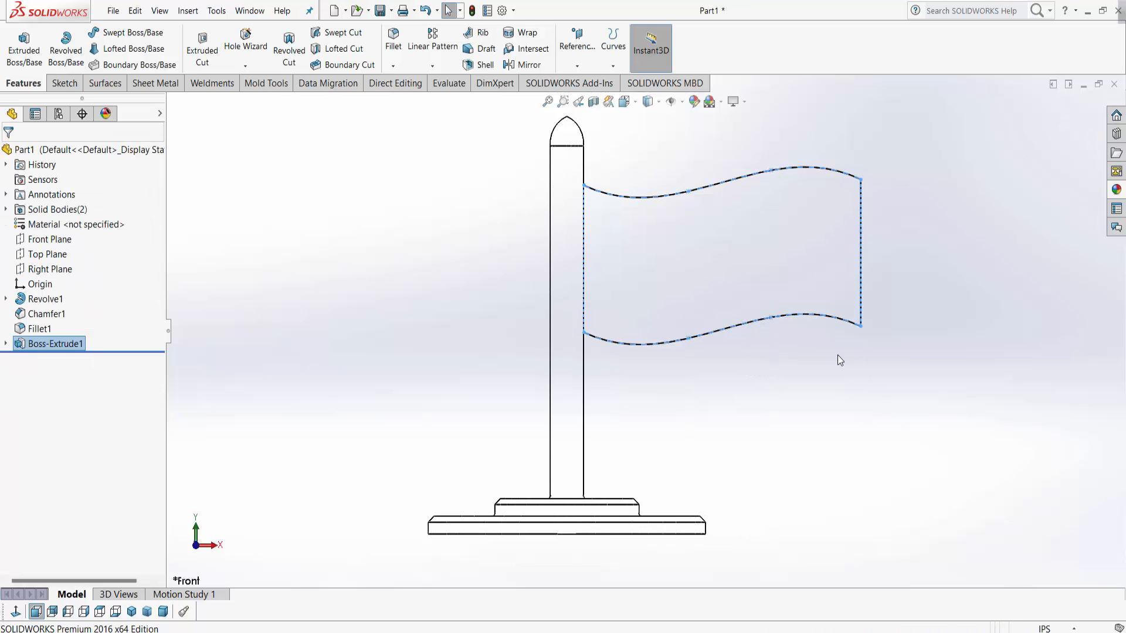
Set the display style to shaded with edges and return to the front view.
{"action": "middle_click_drag", "start_coordinate": [813, 396], "coordinate": [882, 409]}
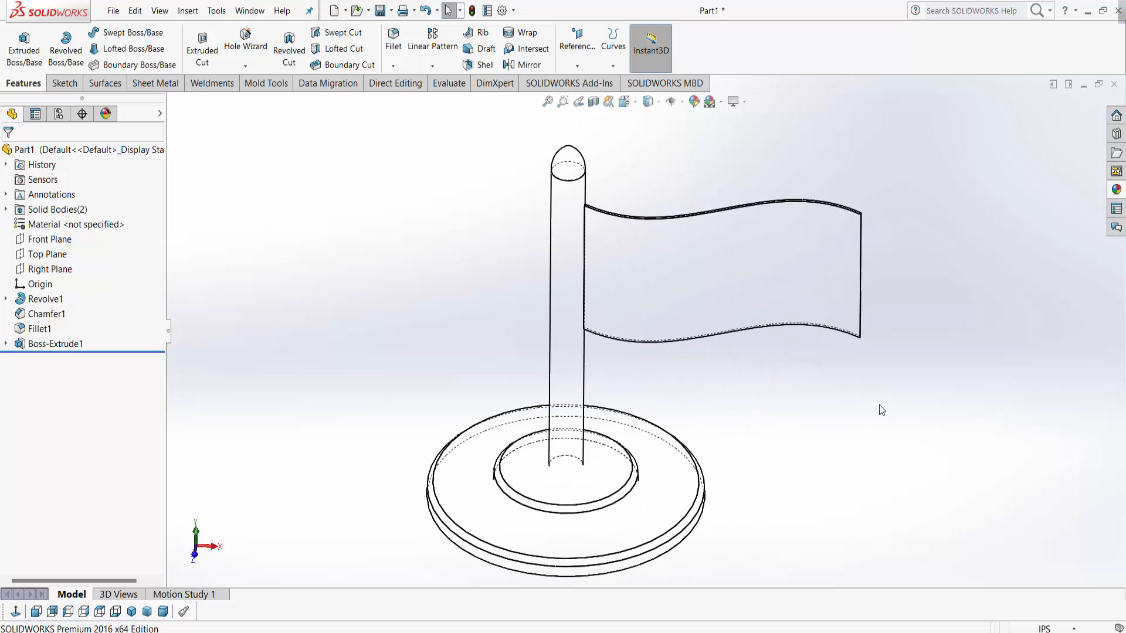
{"action": "left_click", "coordinate": [648, 101]}
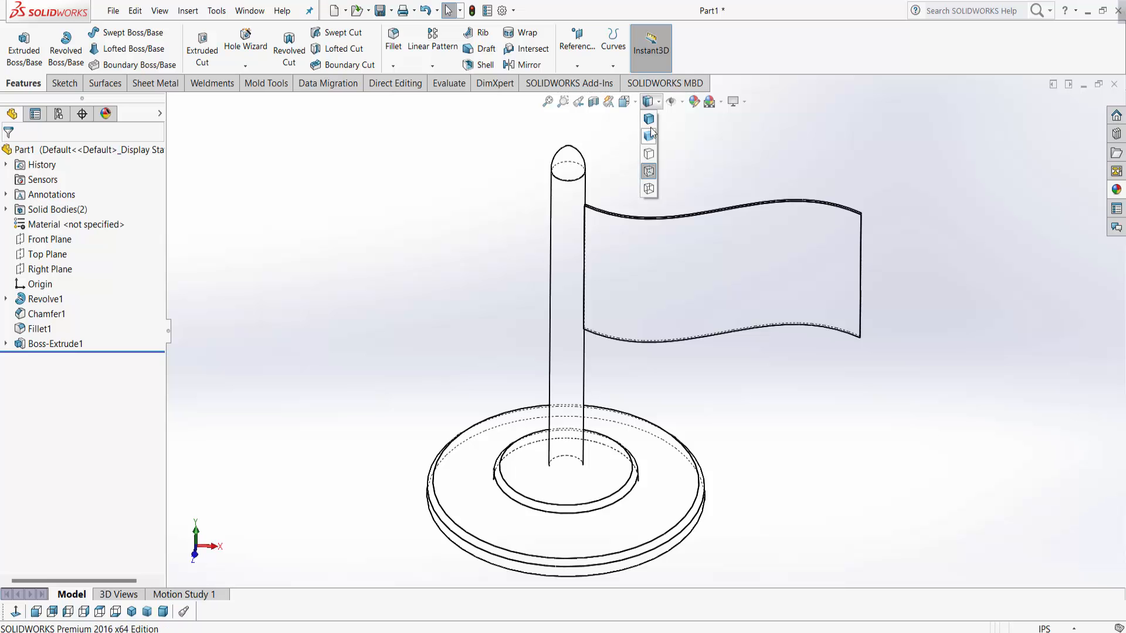
{"action": "left_click", "coordinate": [649, 117]}
{"action": "left_click", "coordinate": [36, 611]}
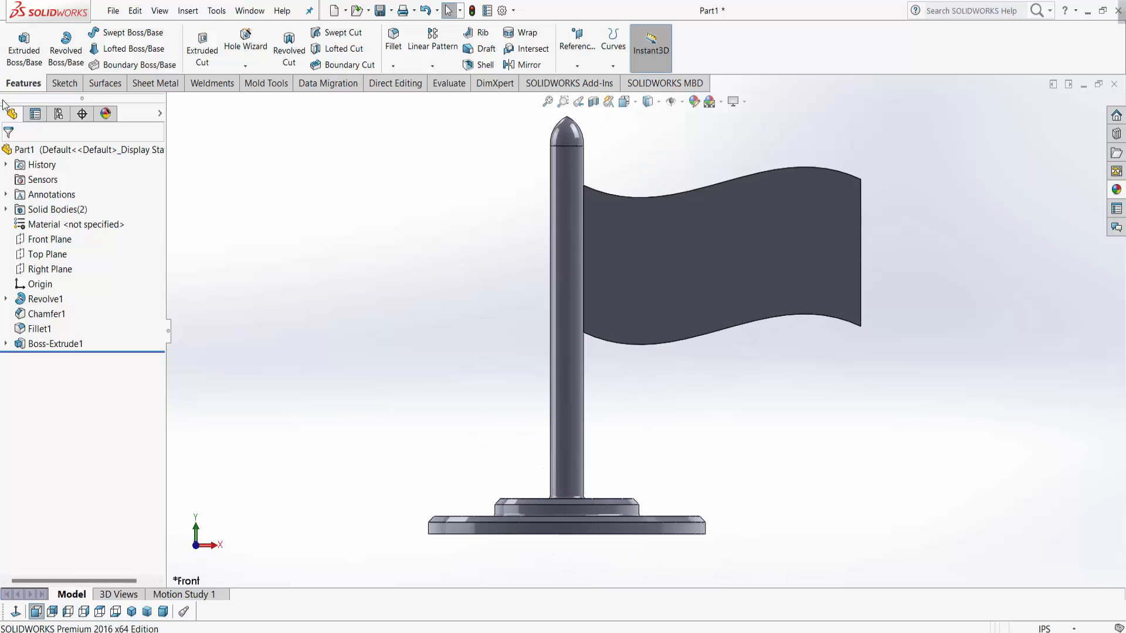
Apply the black high gloss plastic appearance to the face of the pole's rounded tip.
{"action": "left_click", "coordinate": [1116, 190]}
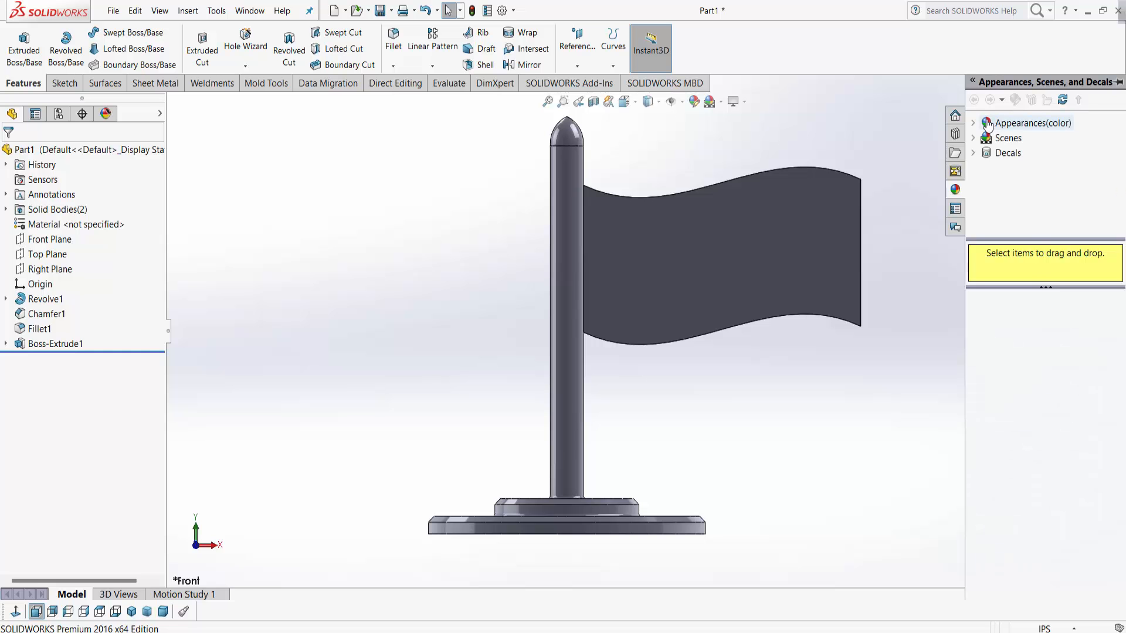
{"action": "left_click", "coordinate": [1030, 123]}
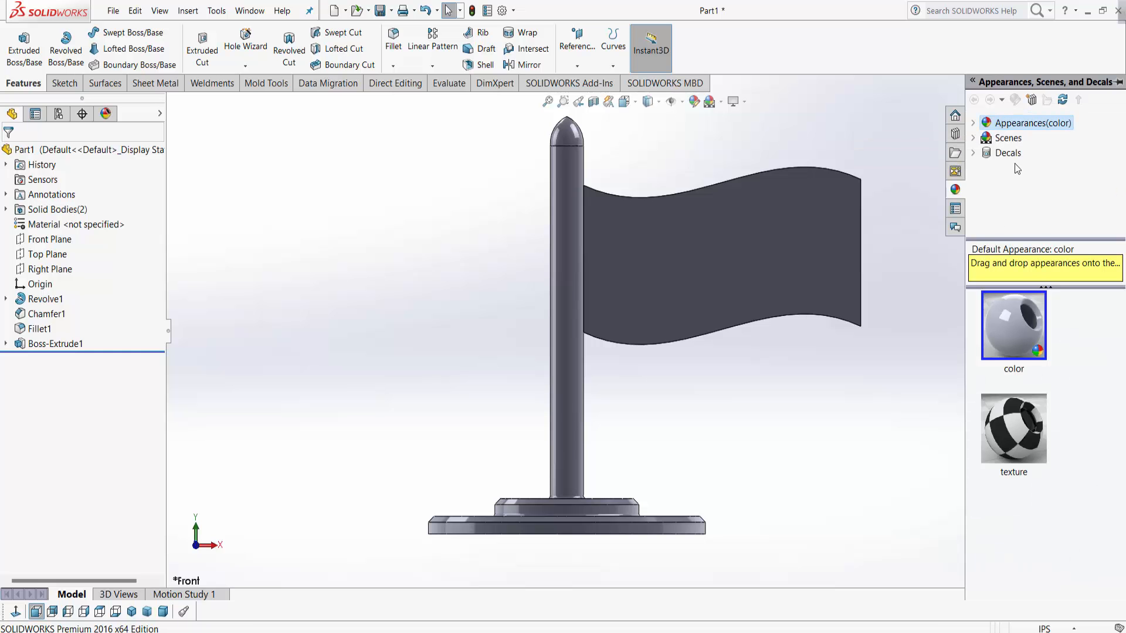
{"action": "double_click", "coordinate": [1026, 123]}
{"action": "left_click", "coordinate": [1024, 154]}
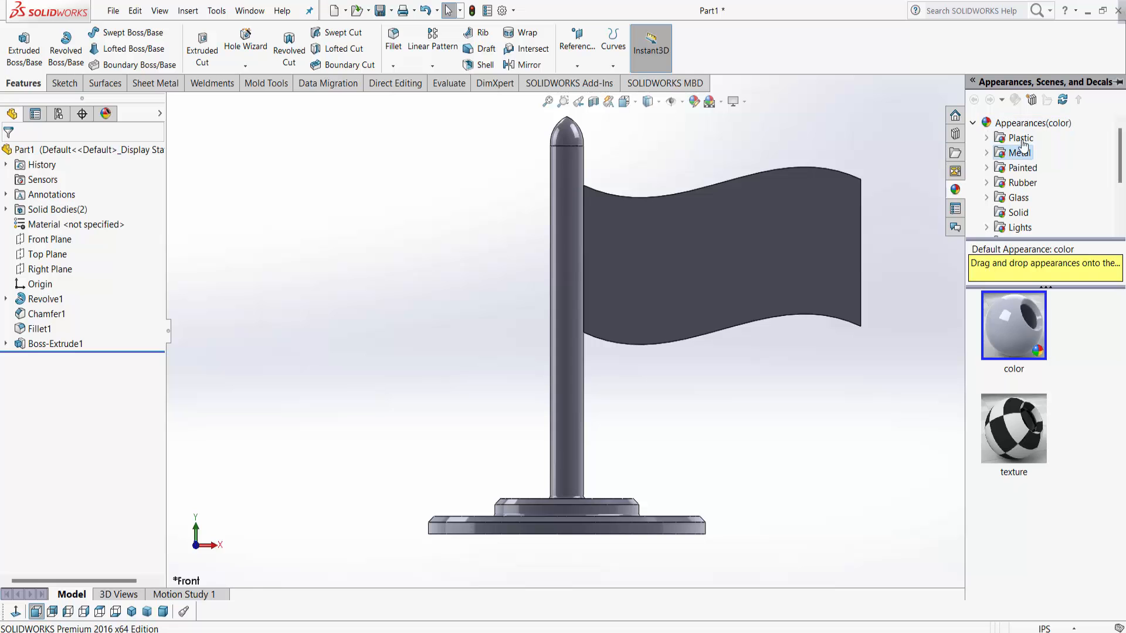
{"action": "double_click", "coordinate": [1020, 138]}
{"action": "left_click", "coordinate": [1047, 144]}
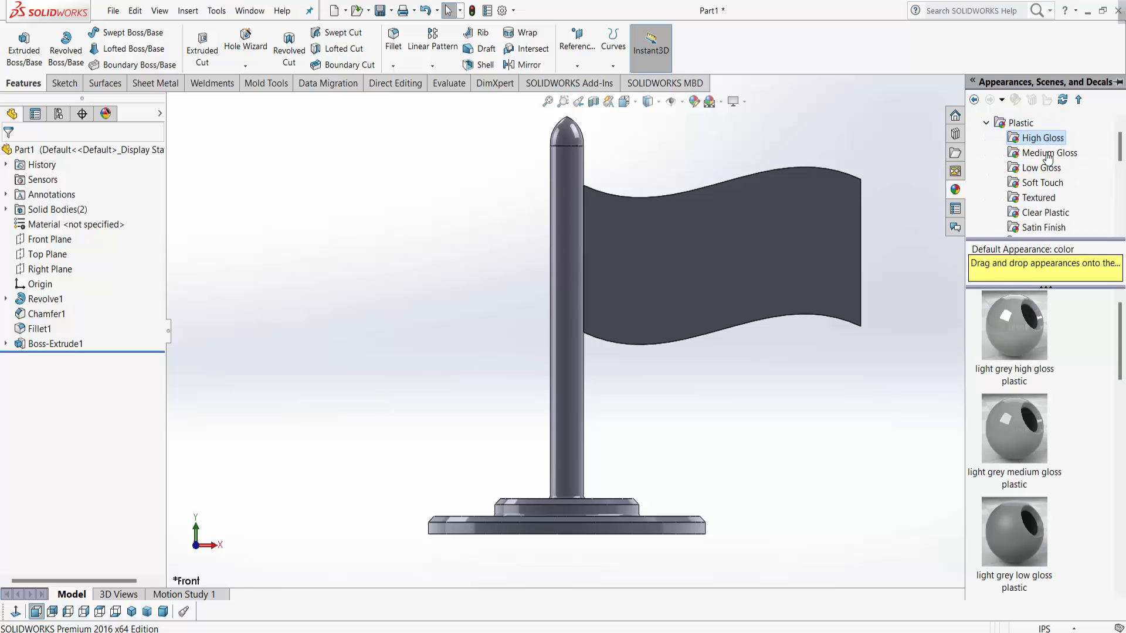
{"action": "left_click_drag", "start_coordinate": [1026, 414], "coordinate": [565, 125]}
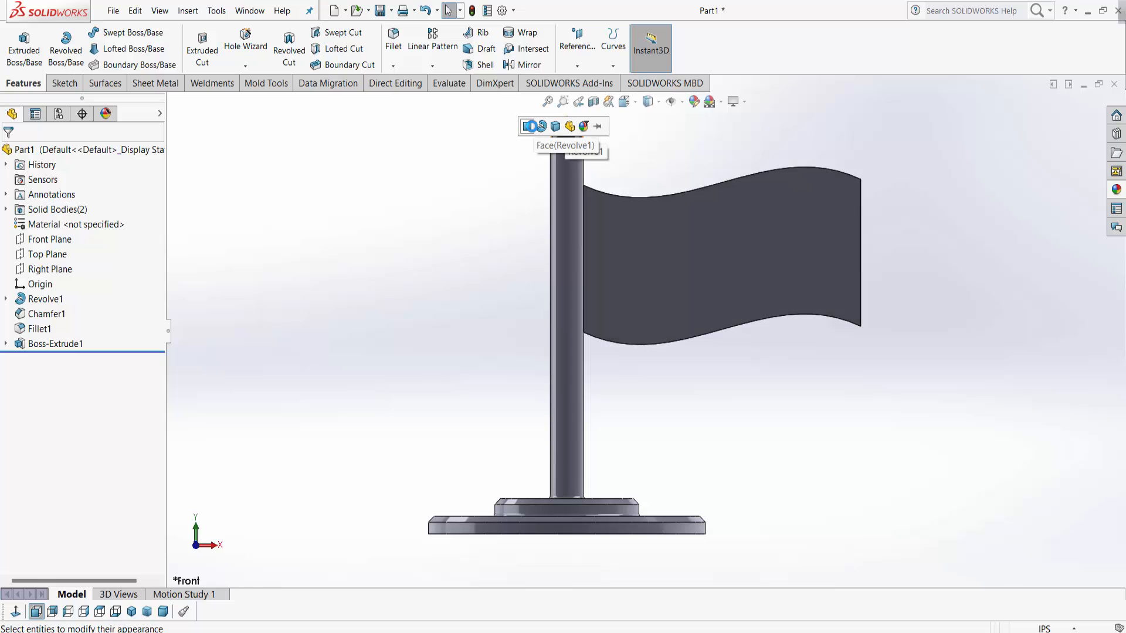
{"action": "left_click", "coordinate": [527, 127]}
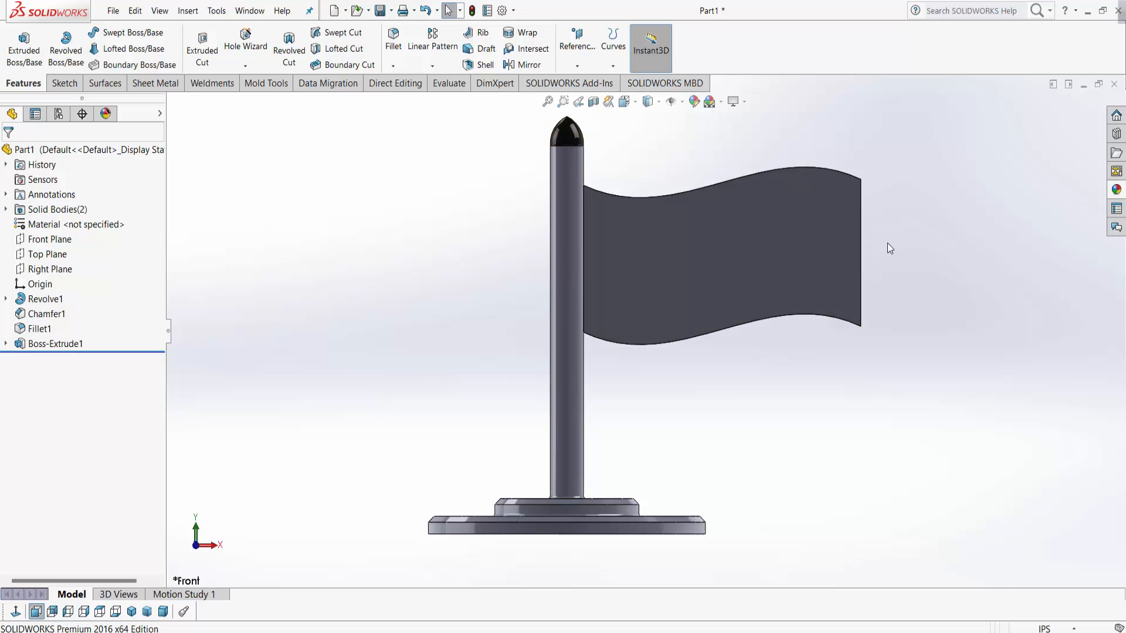
Apply the white high gloss plastic appearance to the cylindrical face of the pole.
{"action": "left_click", "coordinate": [1119, 190]}
{"action": "middle_click_drag", "start_coordinate": [728, 515], "coordinate": [648, 436]}
{"action": "scroll", "coordinate": [1007, 387], "scroll_direction": "up", "scroll_amount": 2}
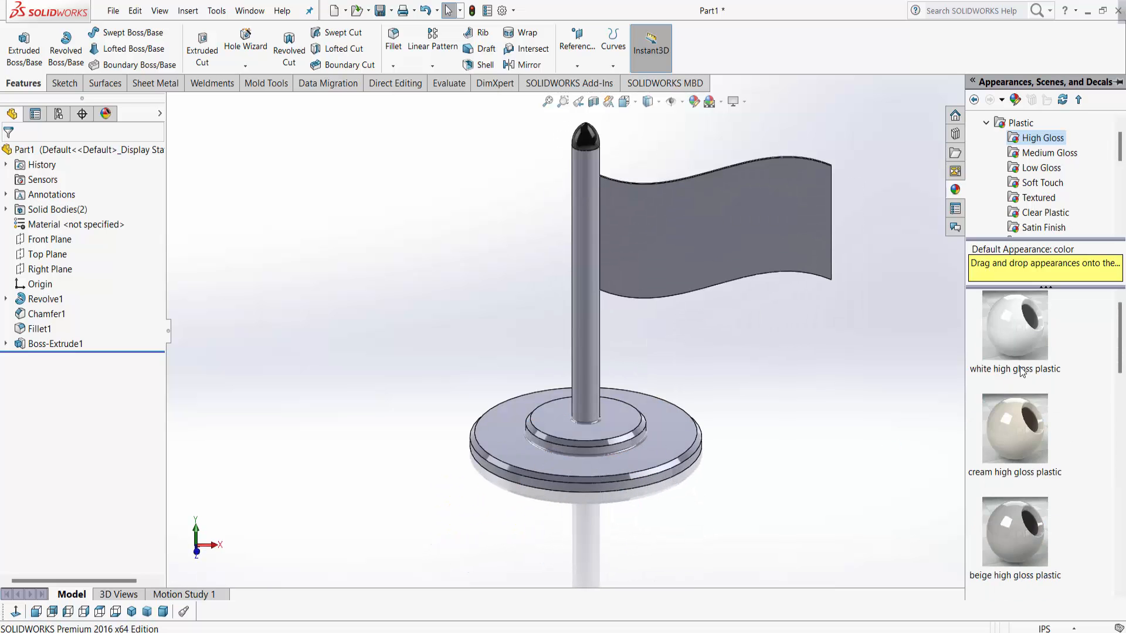
{"action": "left_click_drag", "start_coordinate": [1017, 327], "coordinate": [598, 315]}
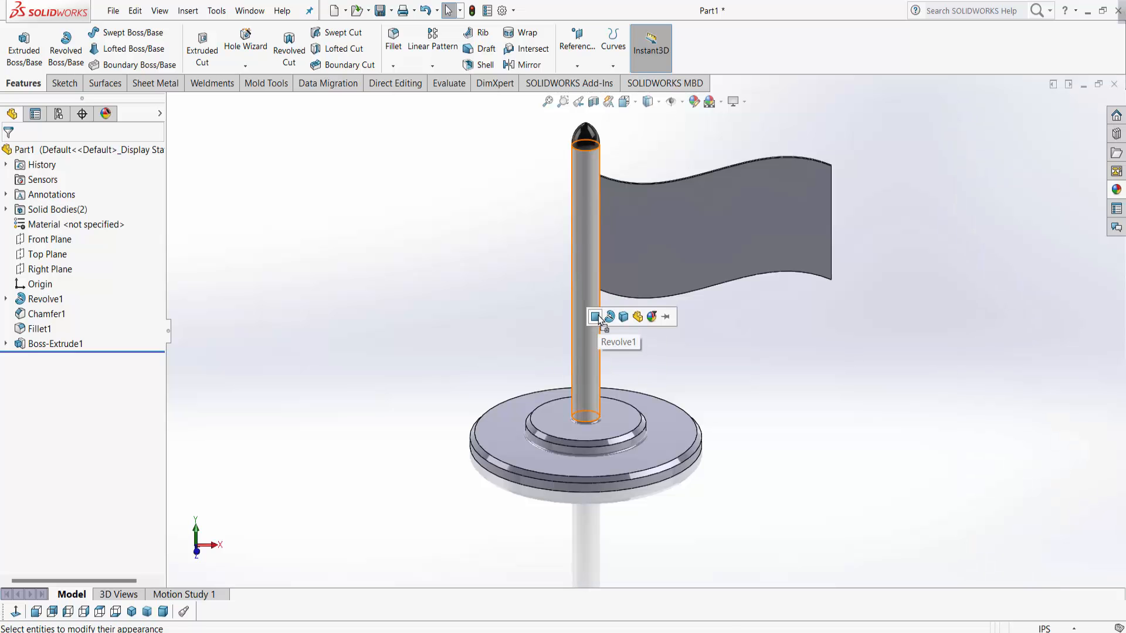
{"action": "left_click", "coordinate": [599, 317]}
Apply the black high gloss plastic appearance to the chamfer face around the lower disc of the base.
{"action": "left_click", "coordinate": [1117, 190]}
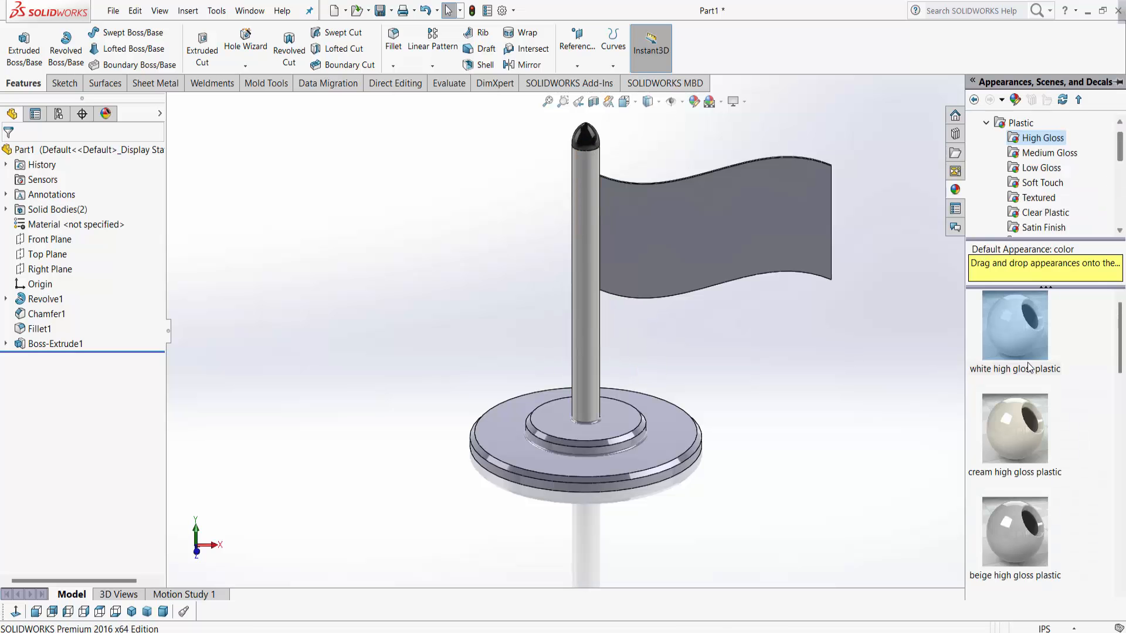
{"action": "scroll", "coordinate": [1021, 381], "scroll_direction": "down", "scroll_amount": 3}
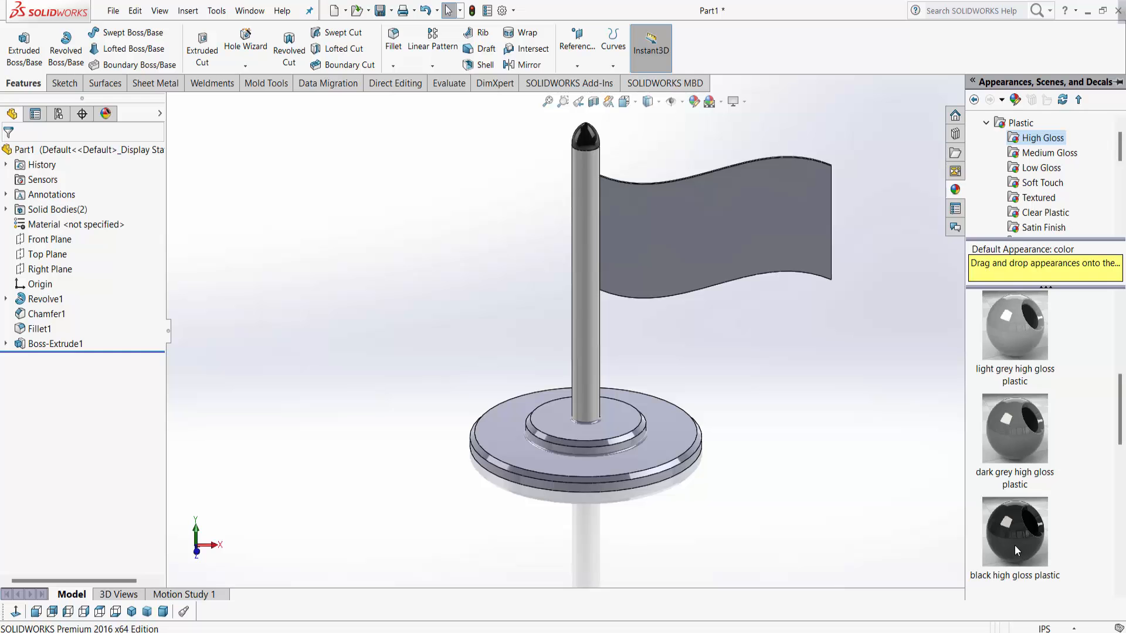
{"action": "left_click_drag", "start_coordinate": [1014, 550], "coordinate": [618, 483]}
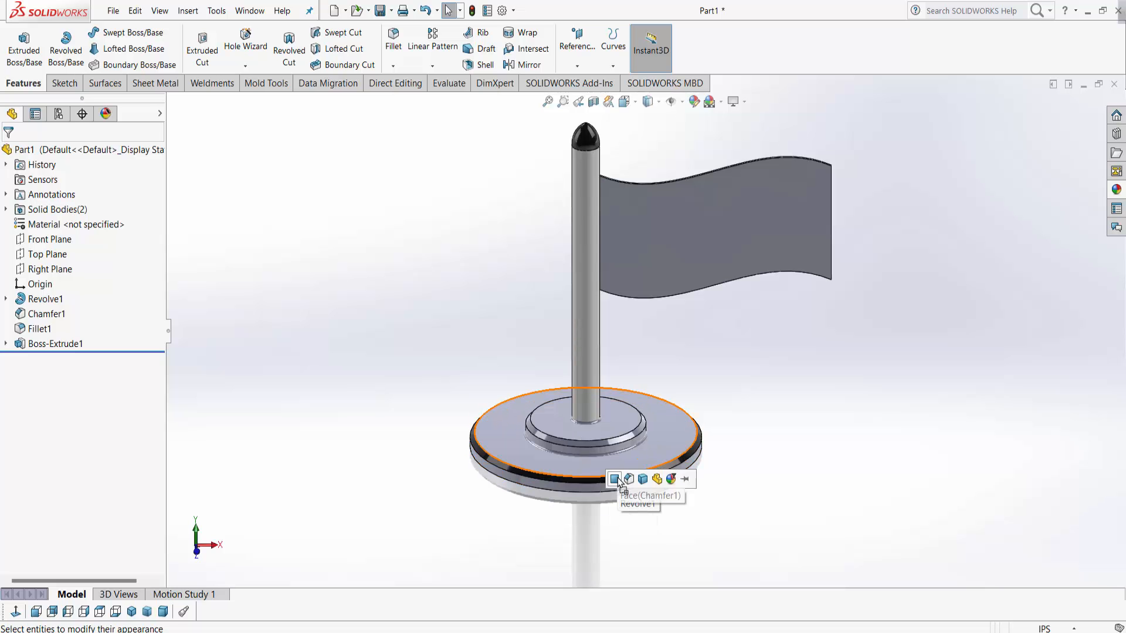
{"action": "left_click", "coordinate": [617, 478]}
Apply a glossy blue plastic appearance to the chamfer face around the upper step of the base.
{"action": "left_click", "coordinate": [1117, 189]}
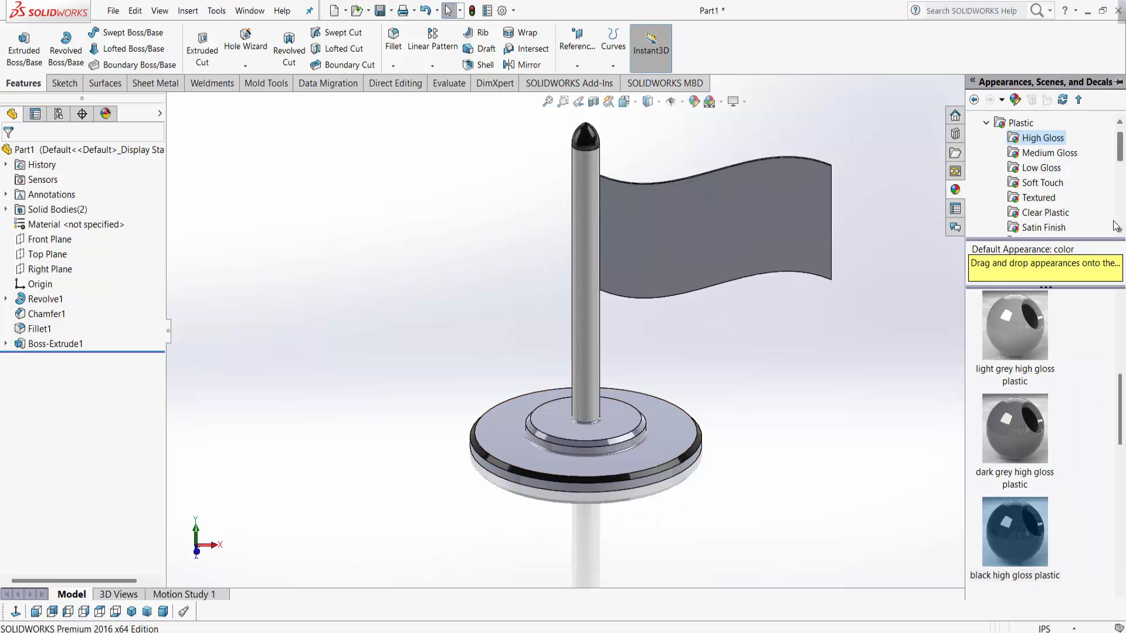
{"action": "scroll", "coordinate": [1000, 503], "scroll_direction": "down", "scroll_amount": 5}
{"action": "left_click_drag", "start_coordinate": [1018, 456], "coordinate": [618, 439]}
{"action": "left_click", "coordinate": [618, 440]}
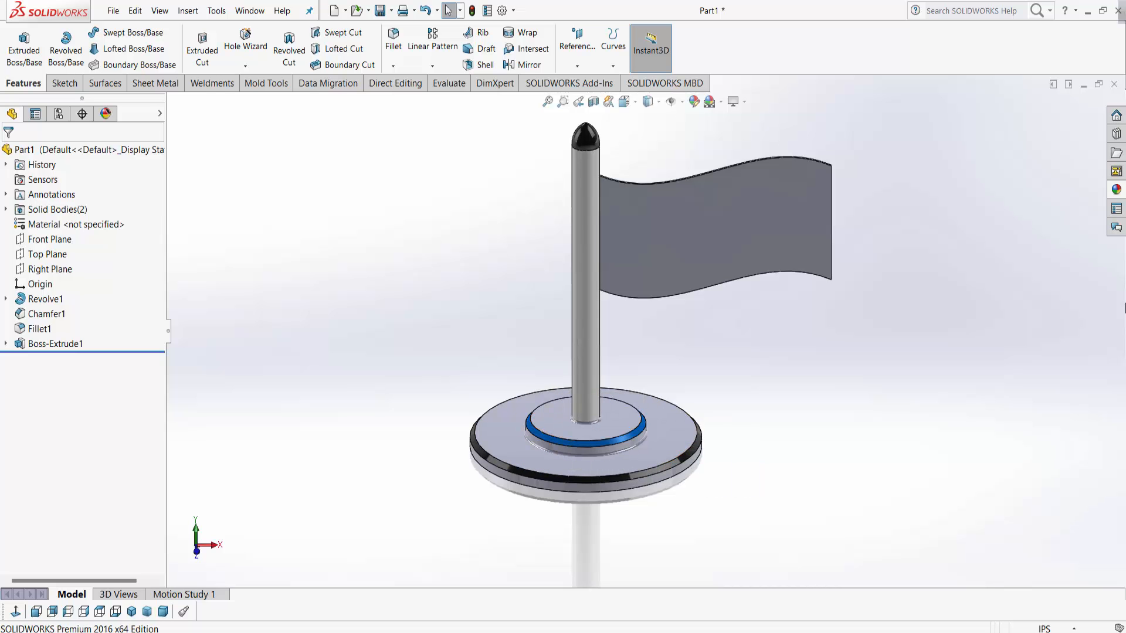
Apply the green high gloss plastic appearance to the side face and top face of the base's lower disc.
{"action": "left_click", "coordinate": [1114, 194]}
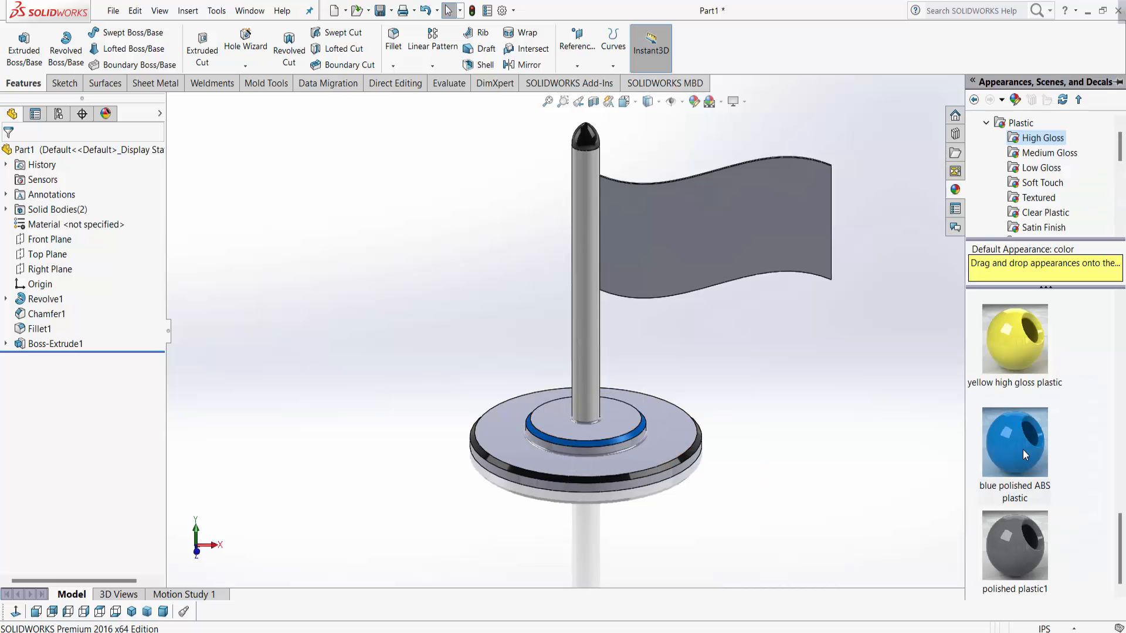
{"action": "scroll", "coordinate": [1022, 450], "scroll_direction": "up", "scroll_amount": 5}
{"action": "left_click_drag", "start_coordinate": [1011, 540], "coordinate": [618, 483]}
{"action": "left_click", "coordinate": [618, 485]}
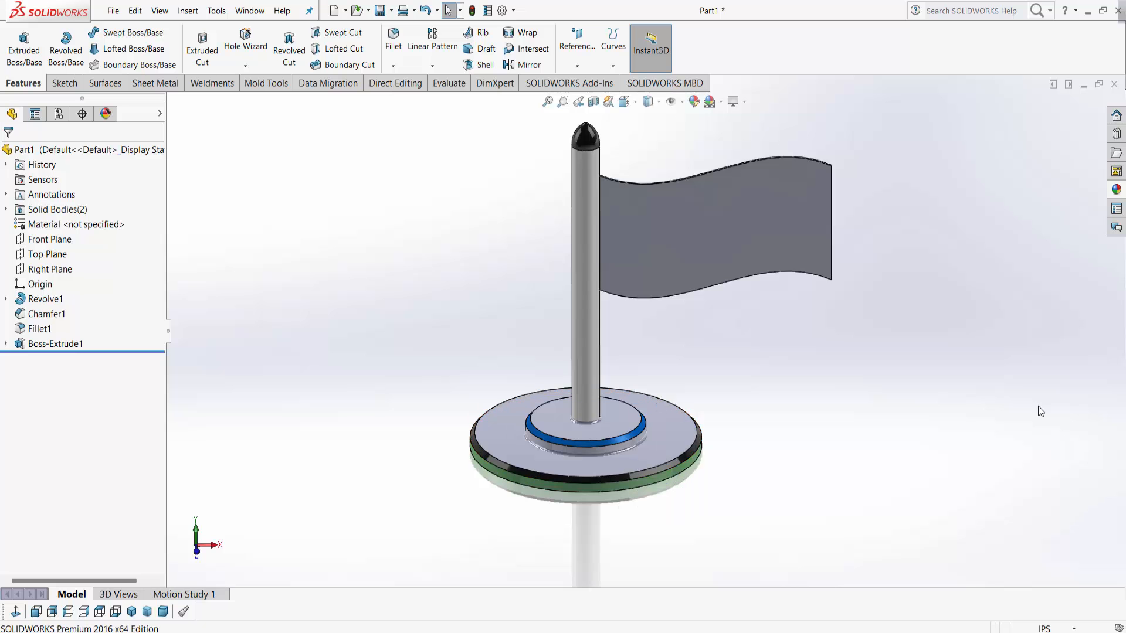
{"action": "left_click", "coordinate": [1123, 190]}
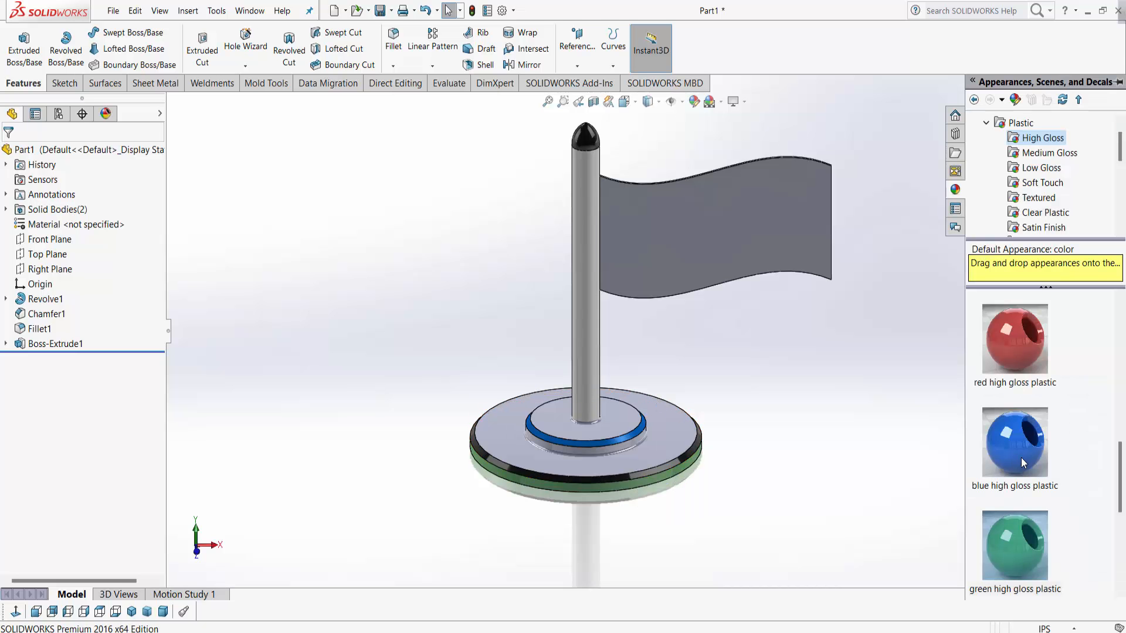
{"action": "left_click_drag", "start_coordinate": [1026, 547], "coordinate": [620, 456]}
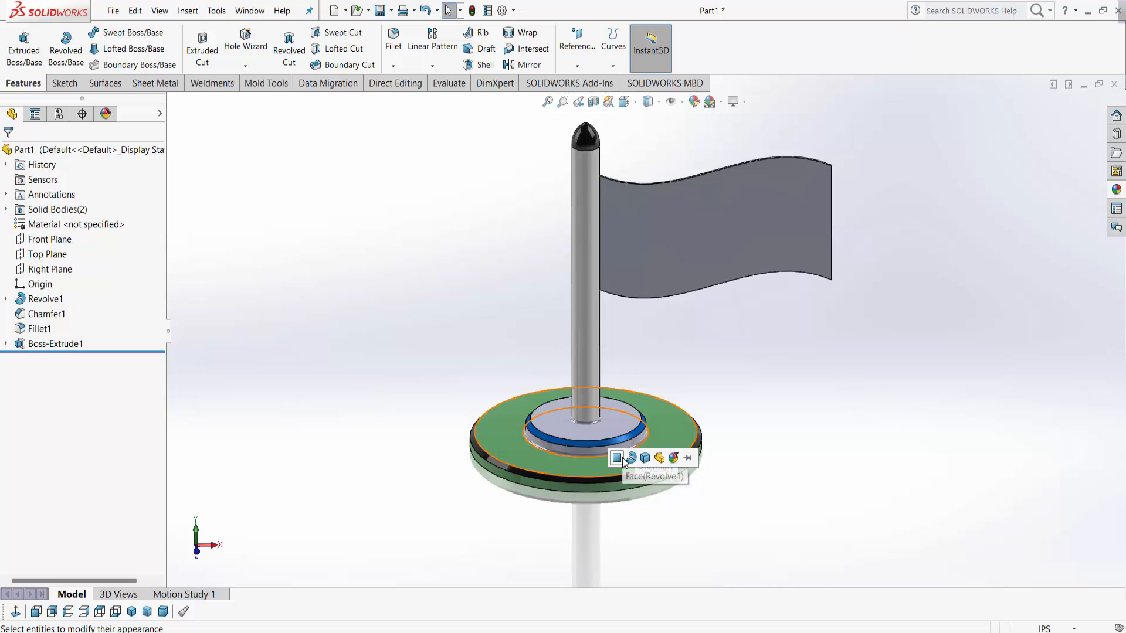
Apply the red high gloss plastic appearance to the fillet below the upper step and to that step's side face.
{"action": "left_click", "coordinate": [1116, 190]}
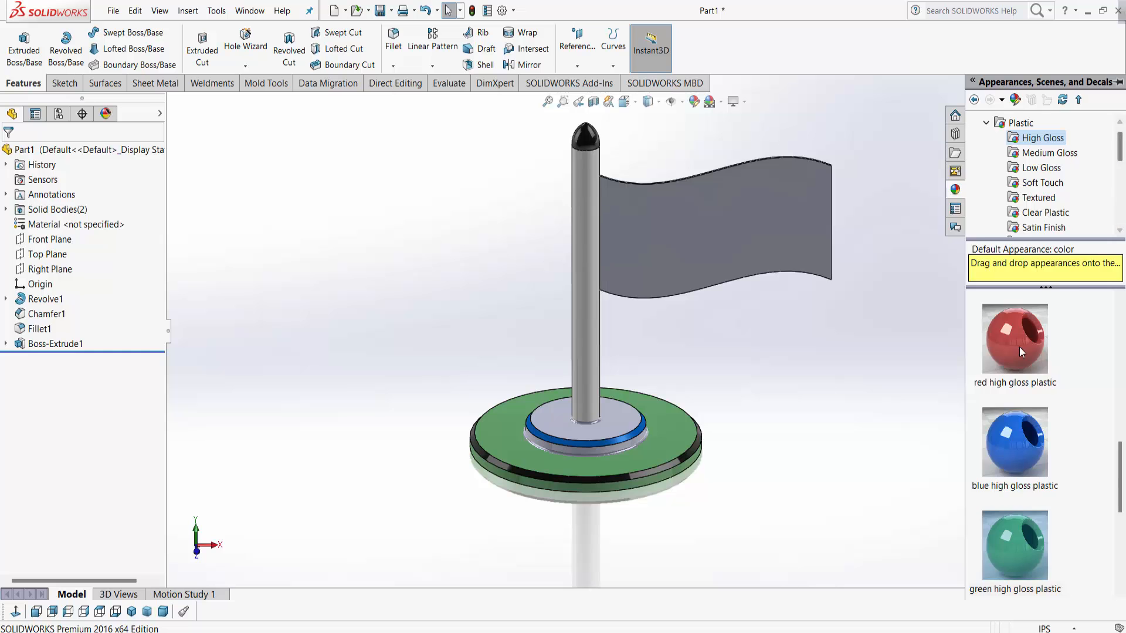
{"action": "left_click_drag", "start_coordinate": [1019, 346], "coordinate": [623, 452]}
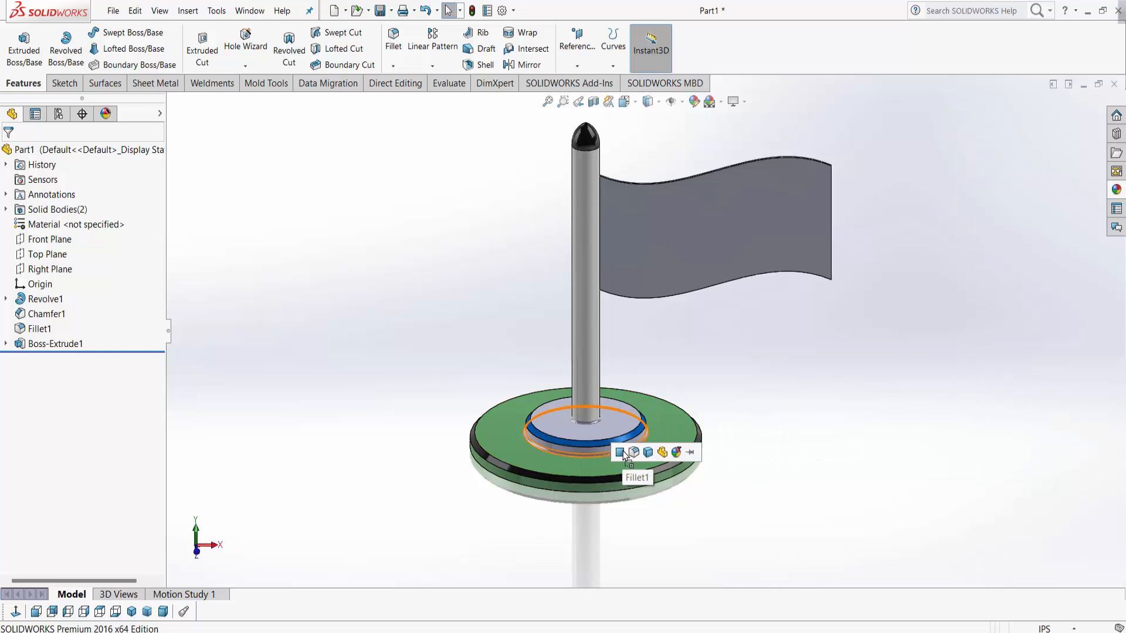
{"action": "left_click", "coordinate": [620, 452]}
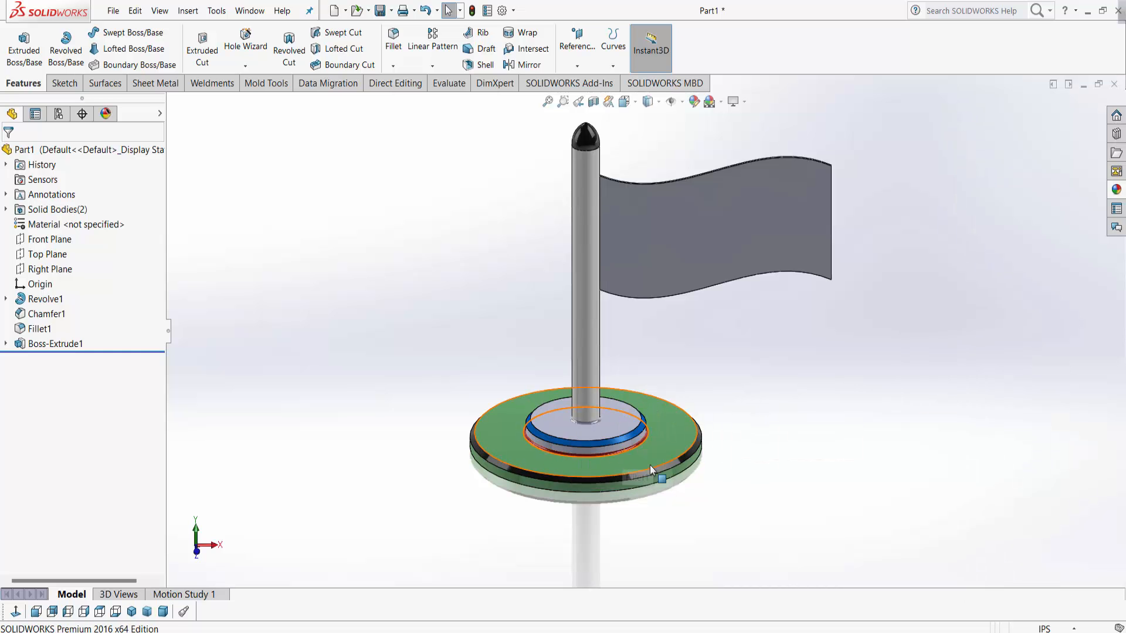
{"action": "left_click", "coordinate": [1116, 192]}
{"action": "left_click_drag", "start_coordinate": [1017, 346], "coordinate": [579, 452]}
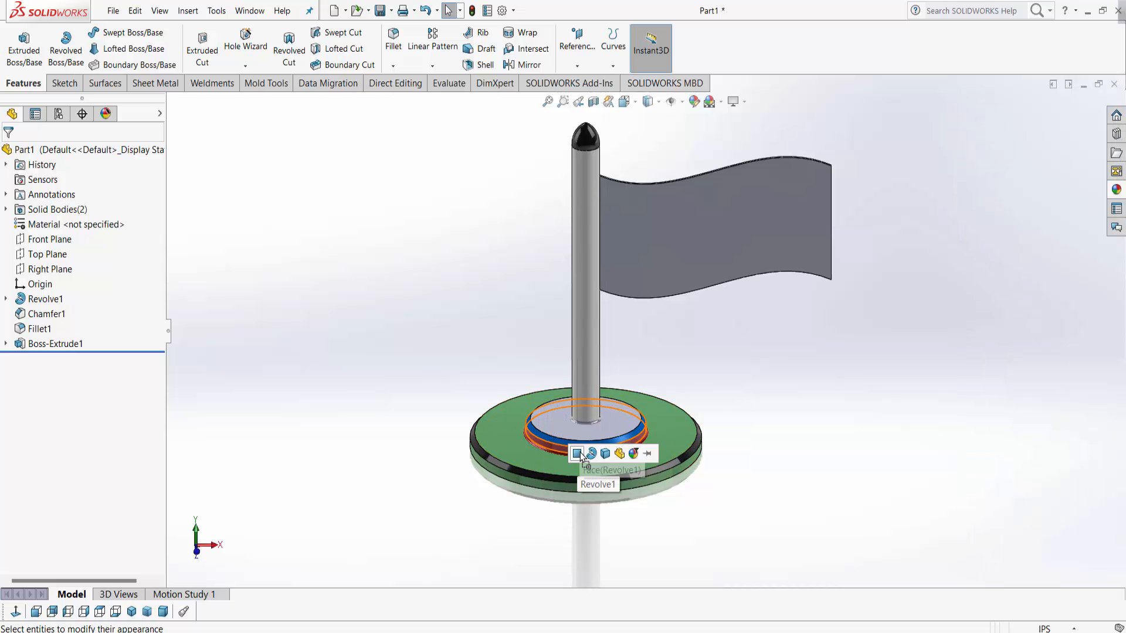
Apply the red high gloss plastic appearance to the fillet face at the foot of the pole.
{"action": "left_click", "coordinate": [1117, 190]}
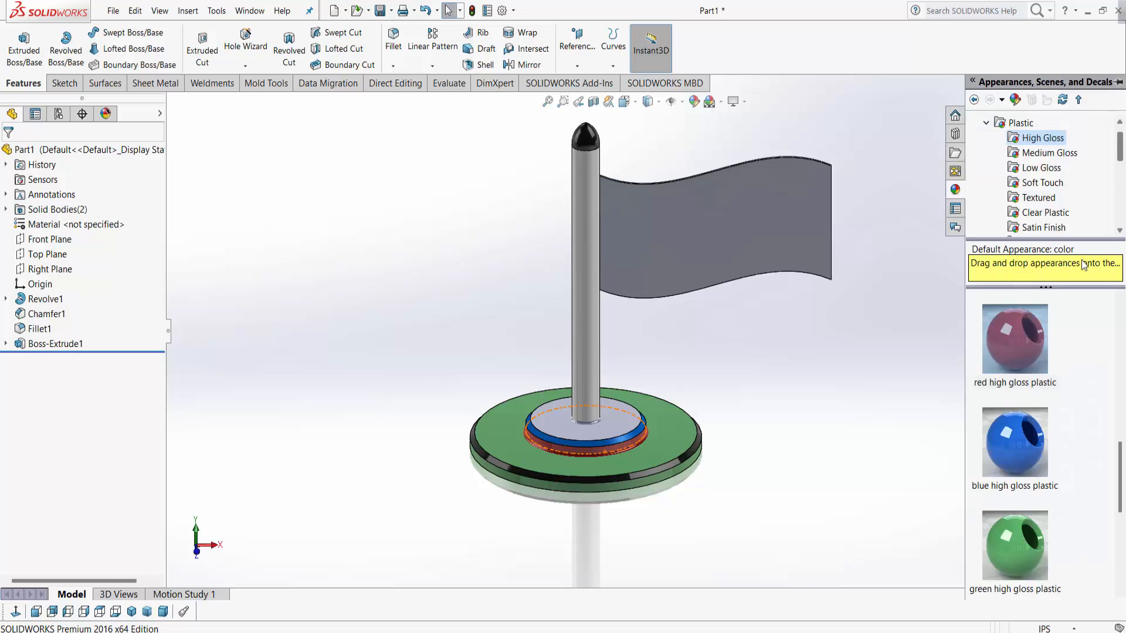
{"action": "left_click_drag", "start_coordinate": [1022, 340], "coordinate": [590, 424]}
{"action": "scroll", "coordinate": [607, 434], "scroll_direction": "down", "scroll_amount": 2}
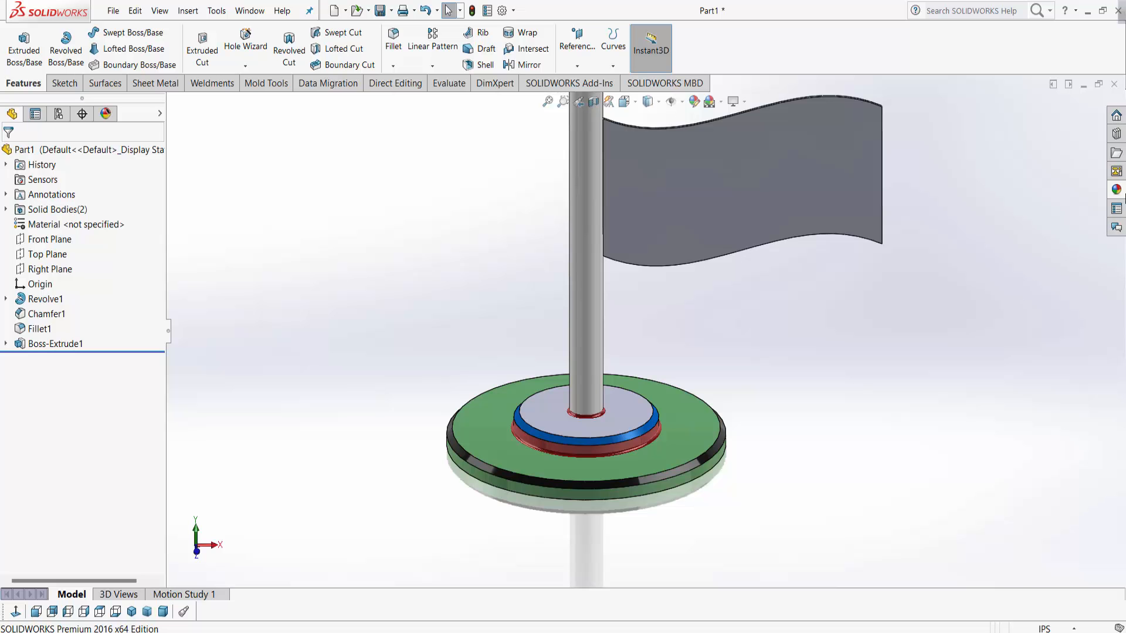
Apply the black high gloss plastic appearance to the fillet face at the foot of the pole.
{"action": "left_click", "coordinate": [1120, 191]}
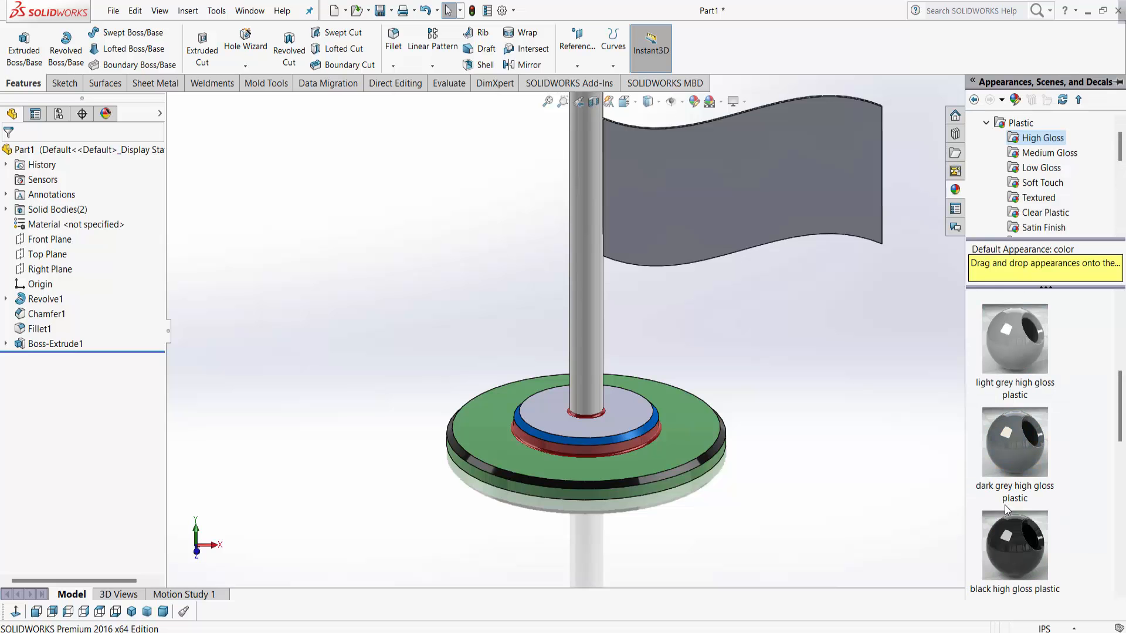
{"action": "left_click_drag", "start_coordinate": [1008, 509], "coordinate": [589, 413]}
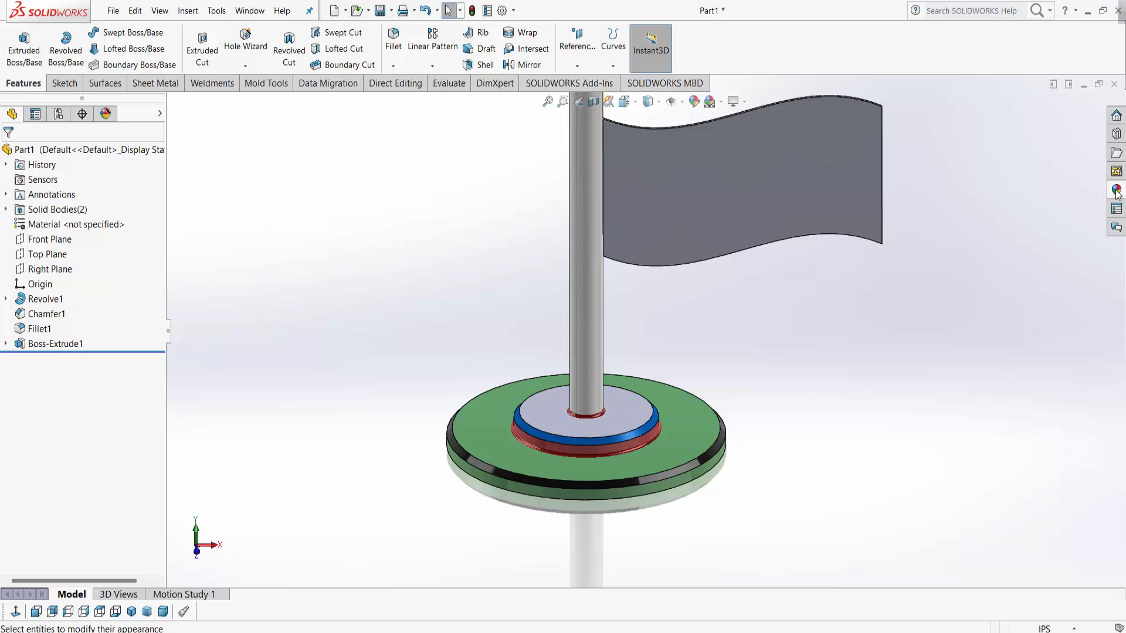
{"action": "left_click", "coordinate": [1117, 191]}
{"action": "left_click_drag", "start_coordinate": [1018, 543], "coordinate": [587, 418]}
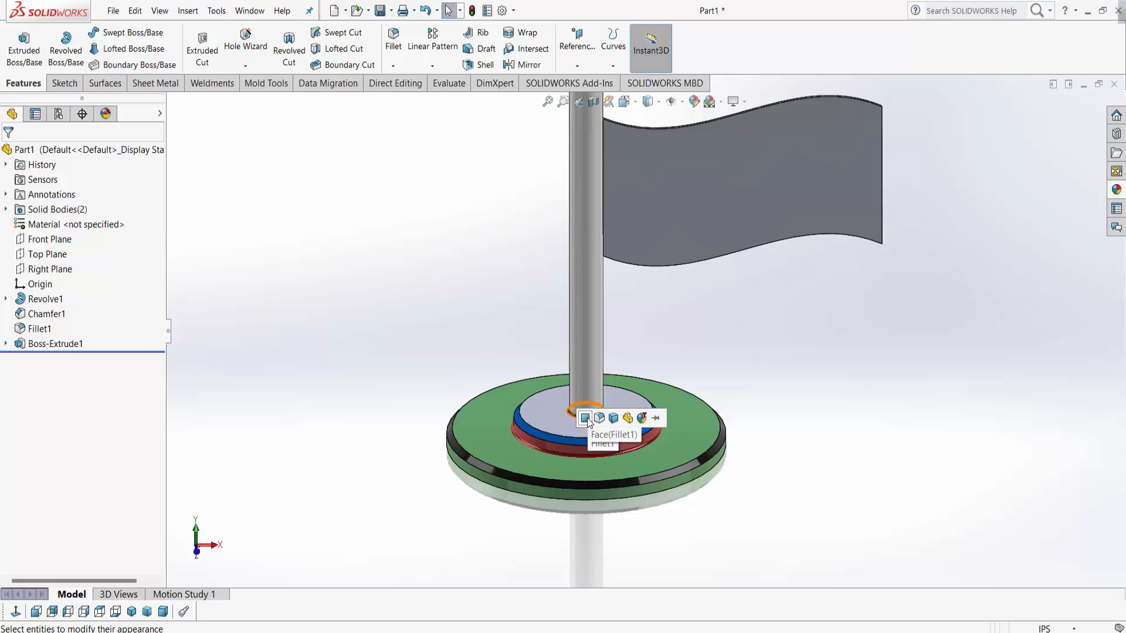
Apply the green high gloss plastic appearance to the top face of the base's upper step.
{"action": "left_click", "coordinate": [1117, 190]}
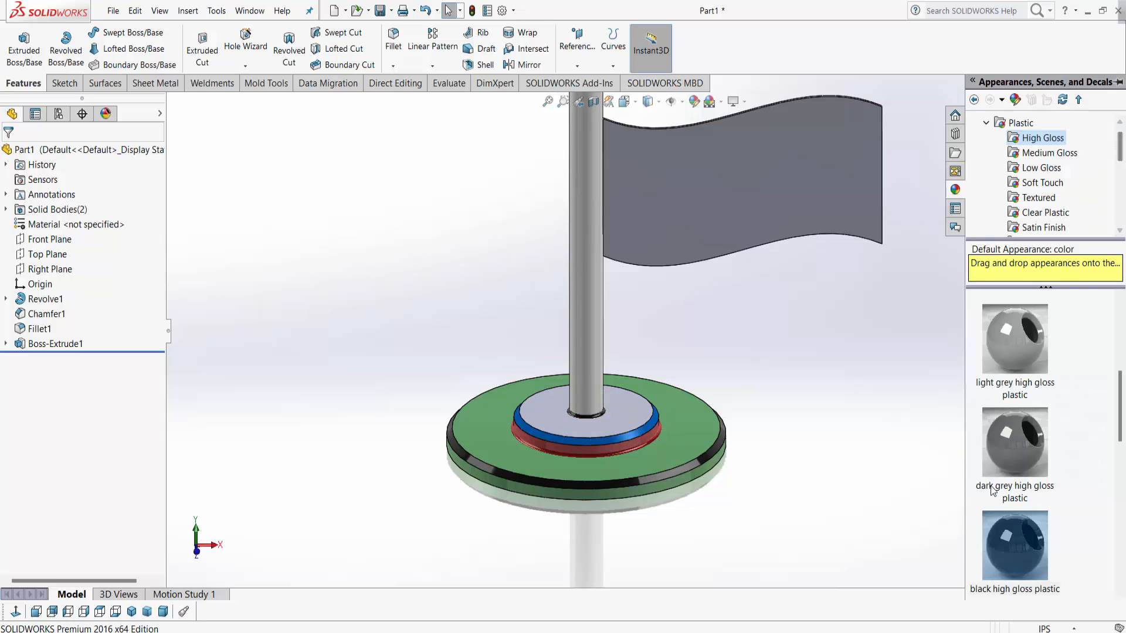
{"action": "scroll", "coordinate": [1015, 410], "scroll_direction": "down", "scroll_amount": 5}
{"action": "left_click_drag", "start_coordinate": [1014, 389], "coordinate": [637, 423]}
{"action": "left_click", "coordinate": [637, 430]}
{"action": "scroll", "coordinate": [708, 495], "scroll_direction": "up", "scroll_amount": 2}
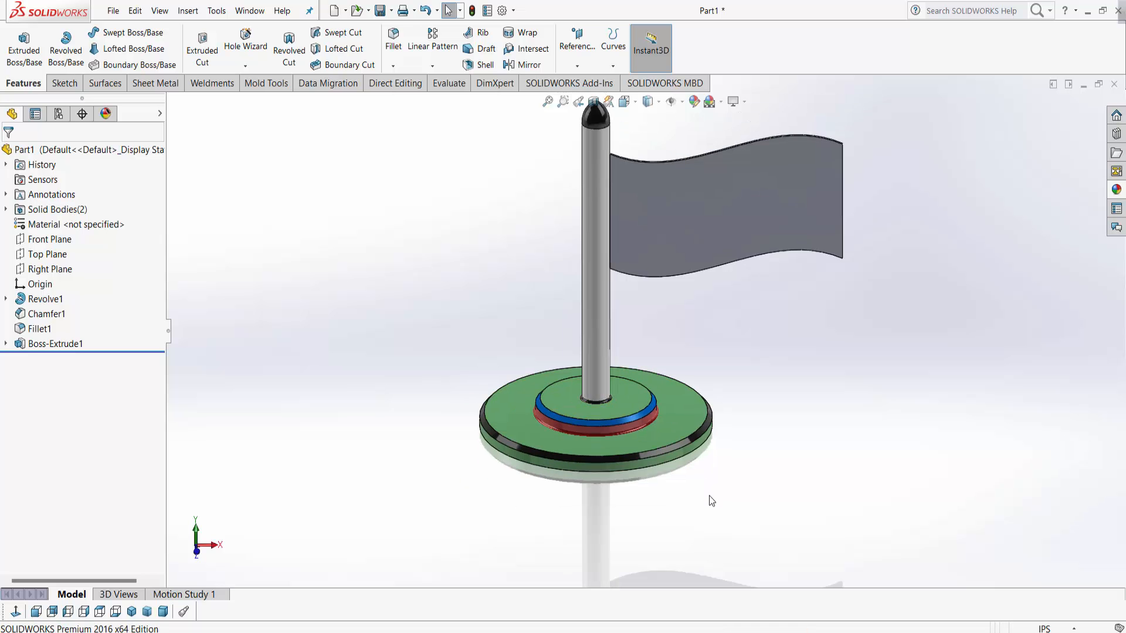
Apply the dark grey high gloss plastic appearance to the underside face of the base.
{"action": "middle_click_drag", "start_coordinate": [680, 458], "coordinate": [656, 449]}
{"action": "scroll", "coordinate": [618, 392], "scroll_direction": "down", "scroll_amount": 2}
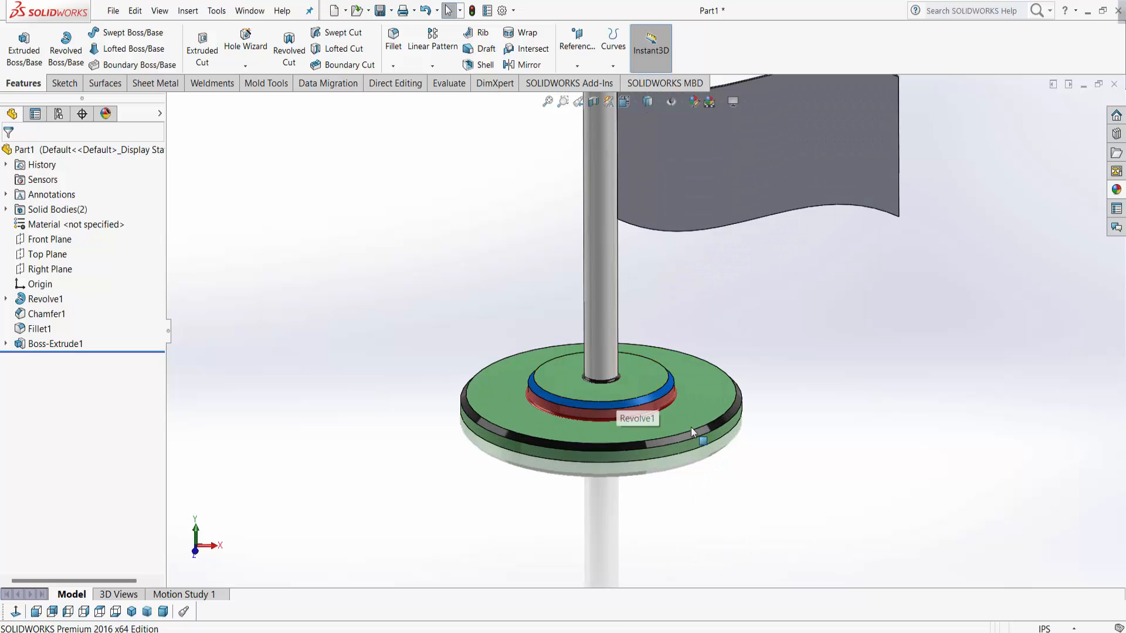
{"action": "scroll", "coordinate": [635, 428], "scroll_direction": "up", "scroll_amount": 3}
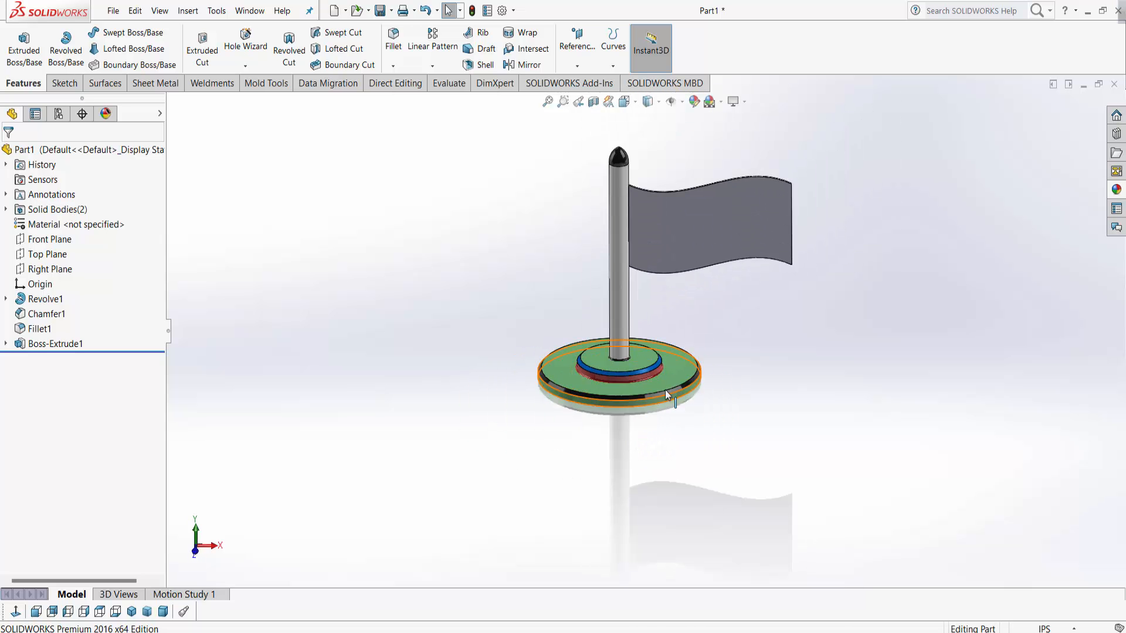
{"action": "middle_click_drag", "start_coordinate": [879, 426], "coordinate": [821, 319]}
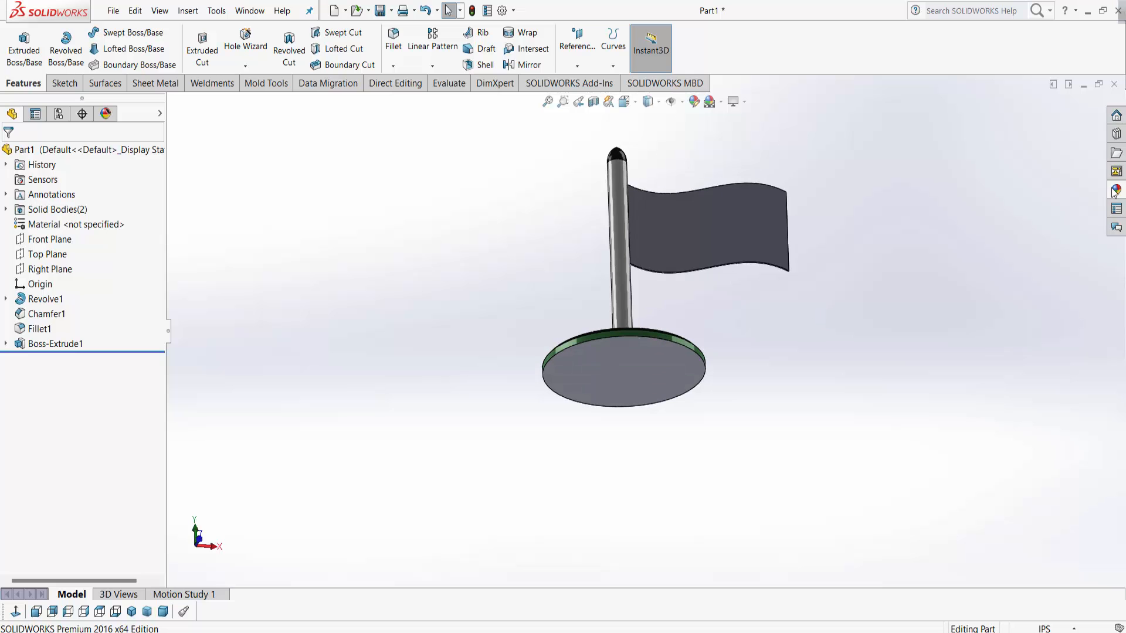
{"action": "left_click", "coordinate": [1116, 190]}
{"action": "scroll", "coordinate": [1023, 389], "scroll_direction": "down", "scroll_amount": 5}
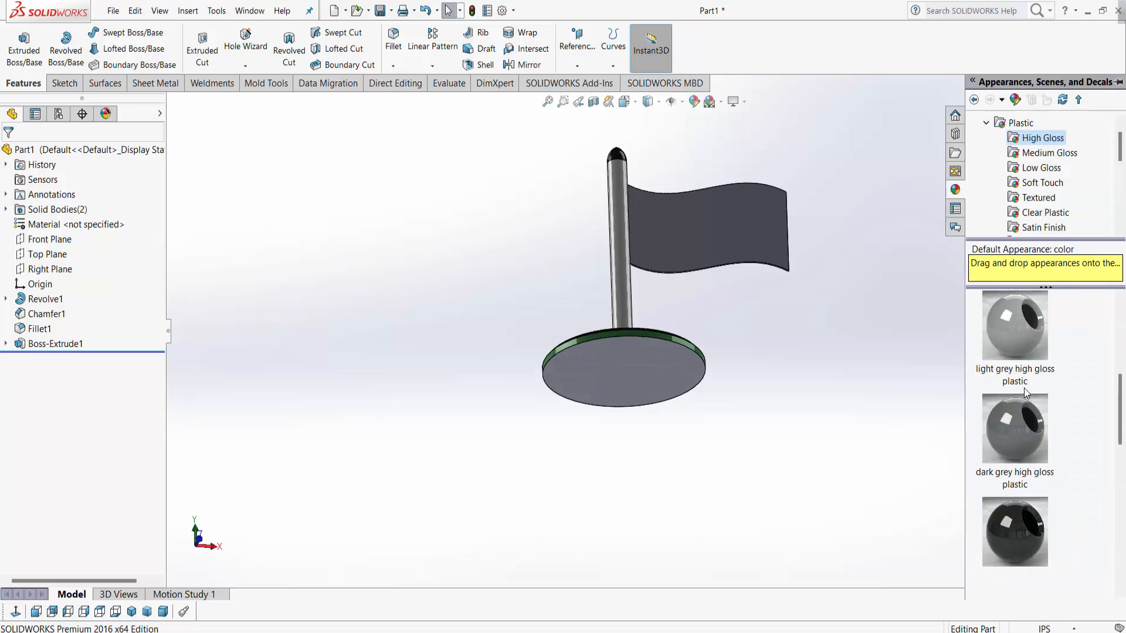
{"action": "scroll", "coordinate": [1021, 454], "scroll_direction": "up", "scroll_amount": 5}
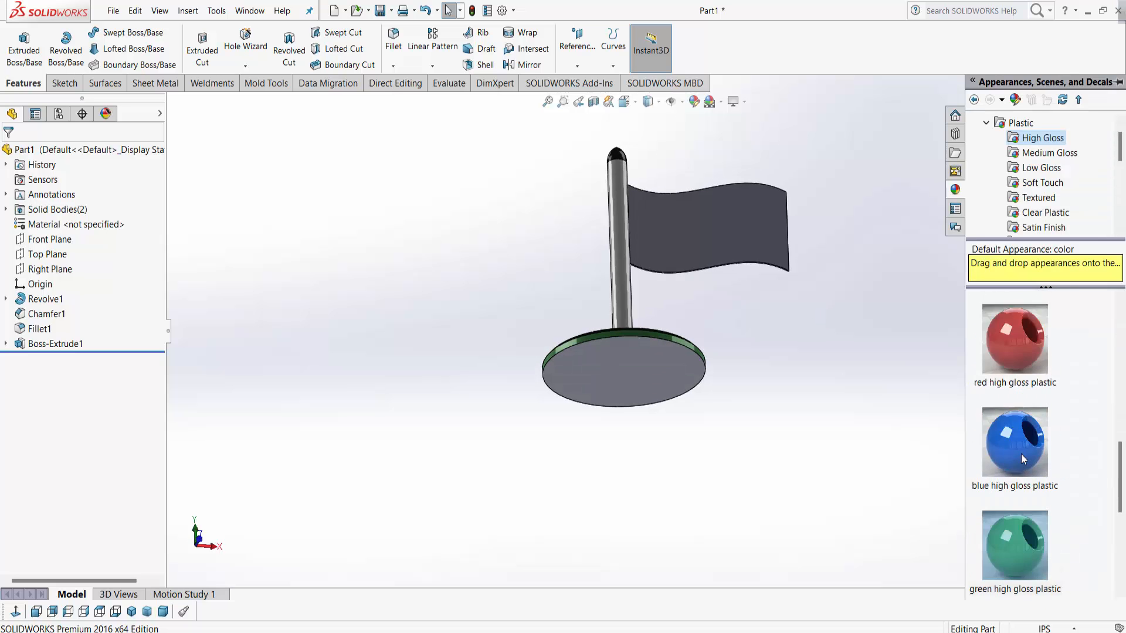
{"action": "left_click_drag", "start_coordinate": [1025, 424], "coordinate": [634, 380]}
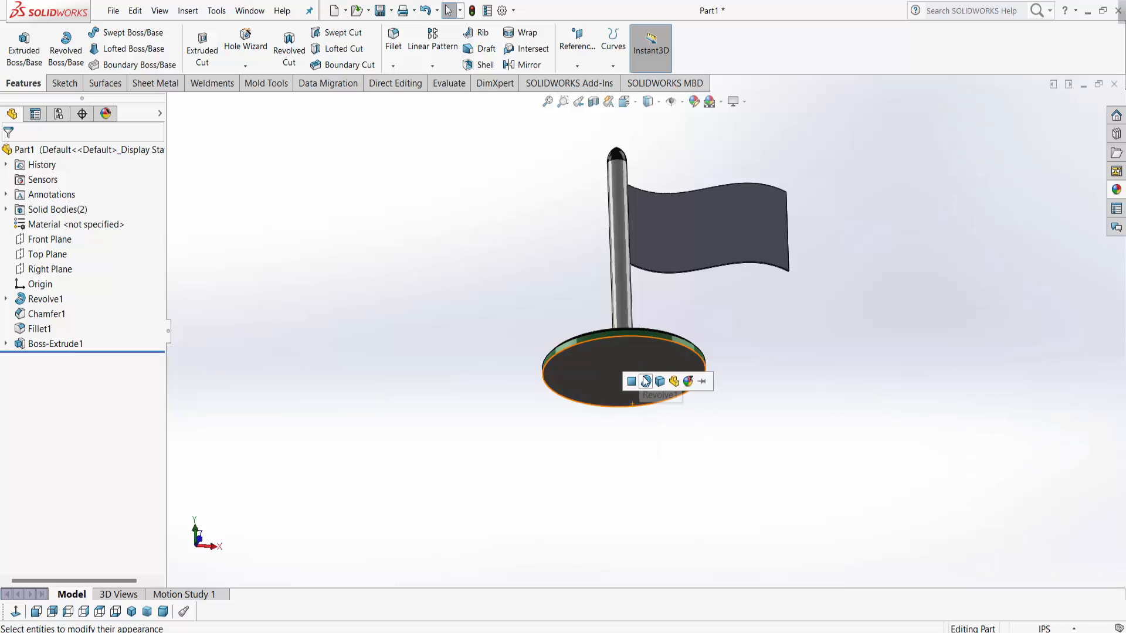
{"action": "left_click", "coordinate": [634, 381]}
Return to the front view and start a new decal from the Designed with SolidWorks sample.
{"action": "left_click", "coordinate": [18, 610]}
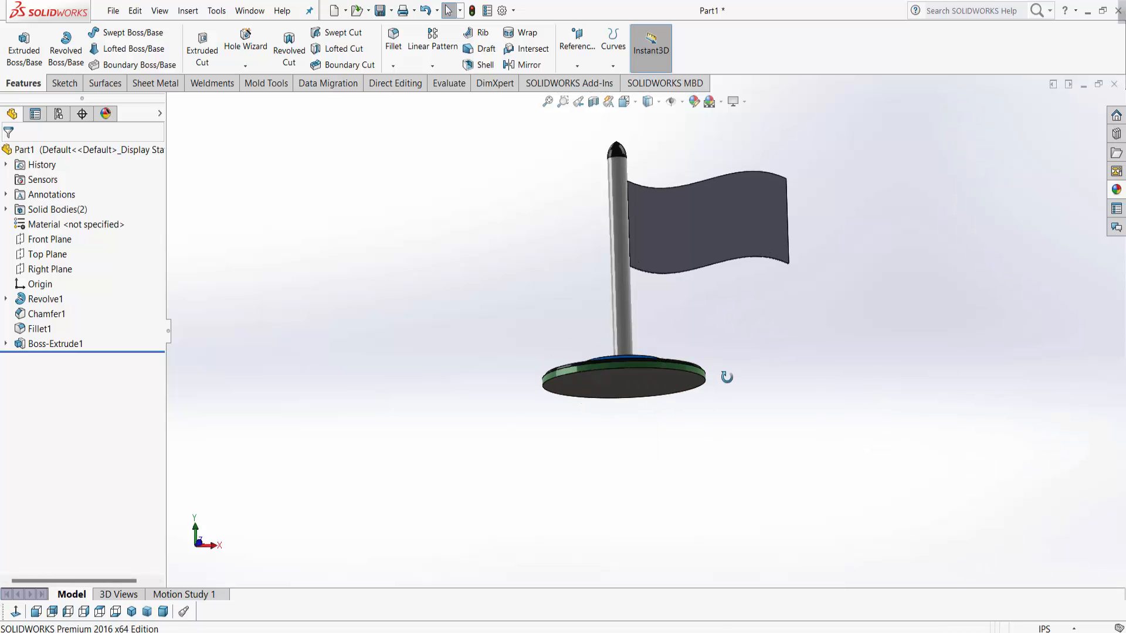
{"action": "left_click", "coordinate": [36, 611]}
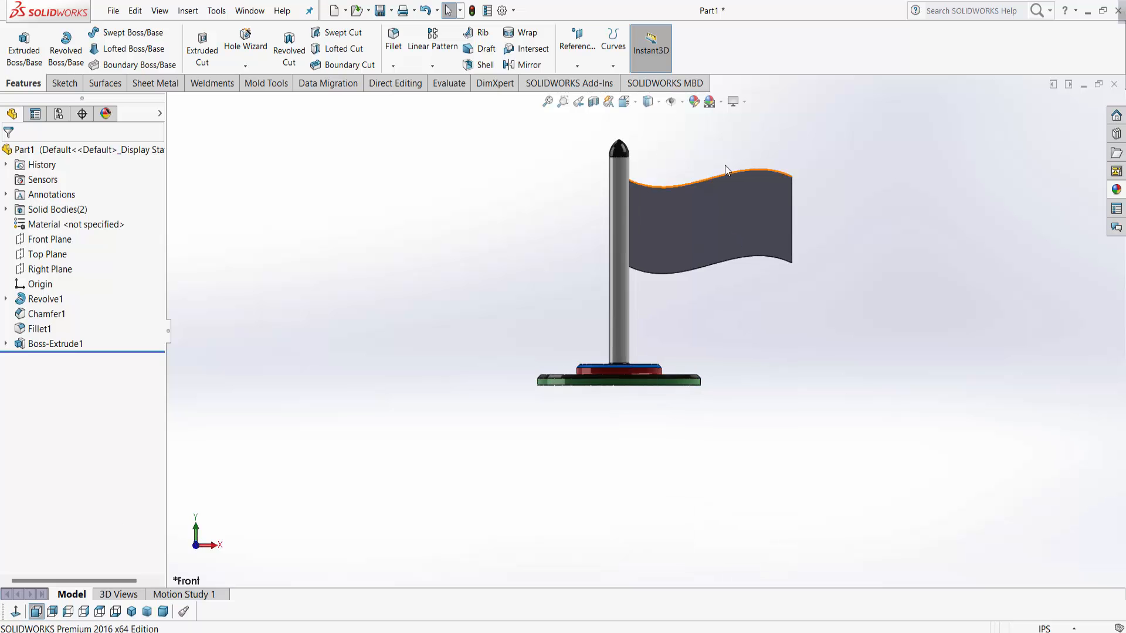
{"action": "left_click", "coordinate": [1116, 191]}
{"action": "double_click", "coordinate": [1005, 444]}
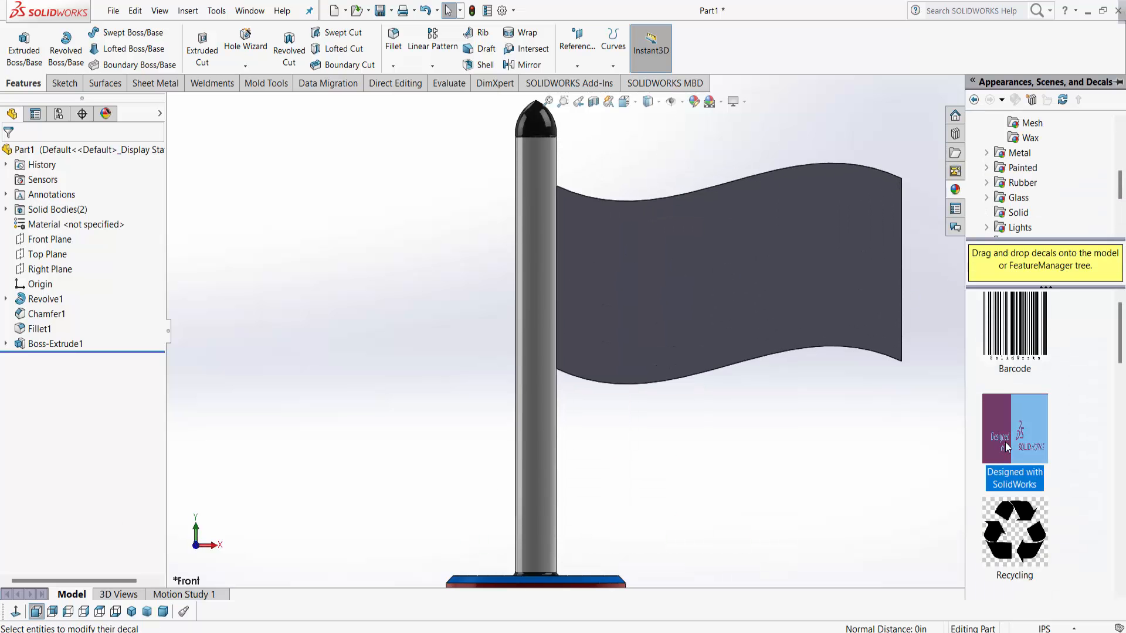
{"action": "left_click_drag", "start_coordinate": [1005, 442], "coordinate": [273, 403]}
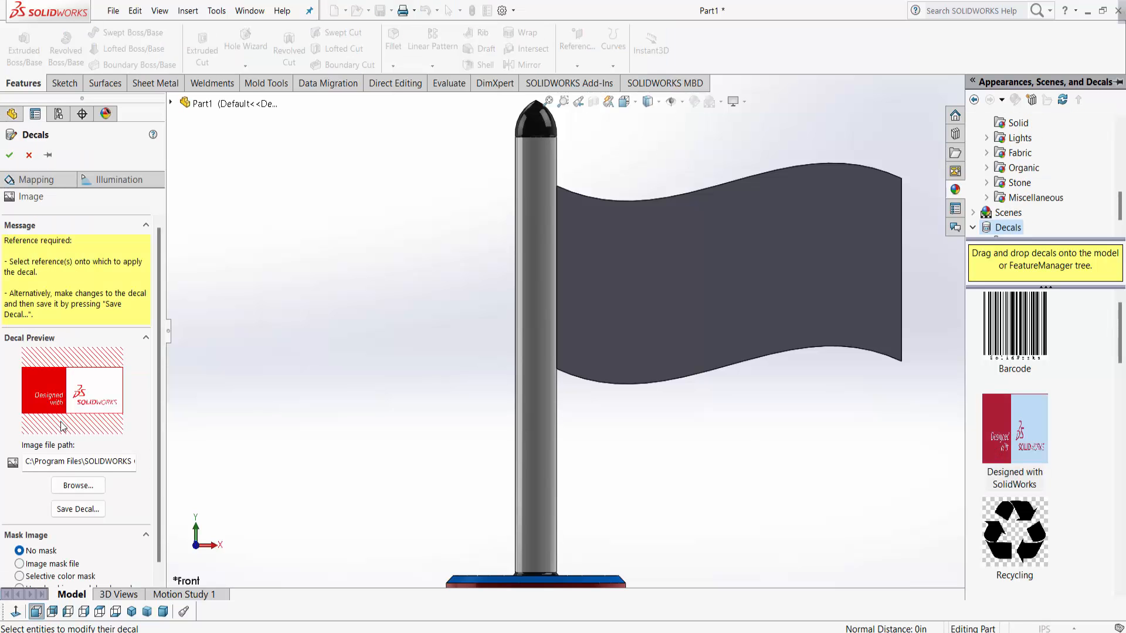
Load the green flag image fefewqferfefe from the Desktop as the decal image and place it on the front face of the flag.
{"action": "left_click", "coordinate": [77, 486]}
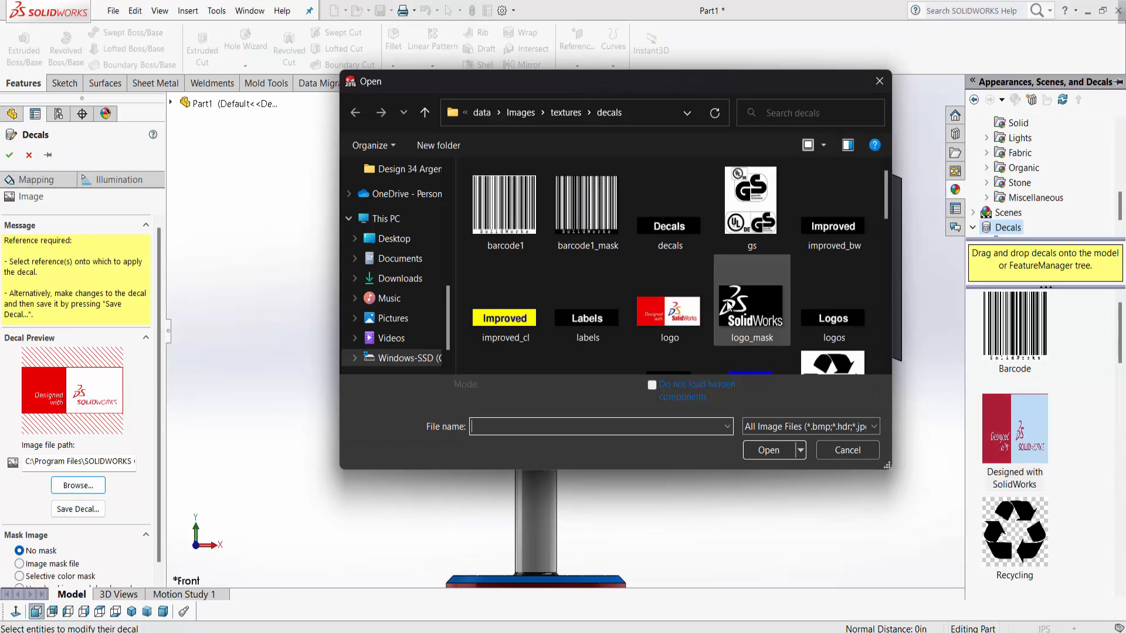
{"action": "scroll", "coordinate": [707, 273], "scroll_direction": "down", "scroll_amount": 3}
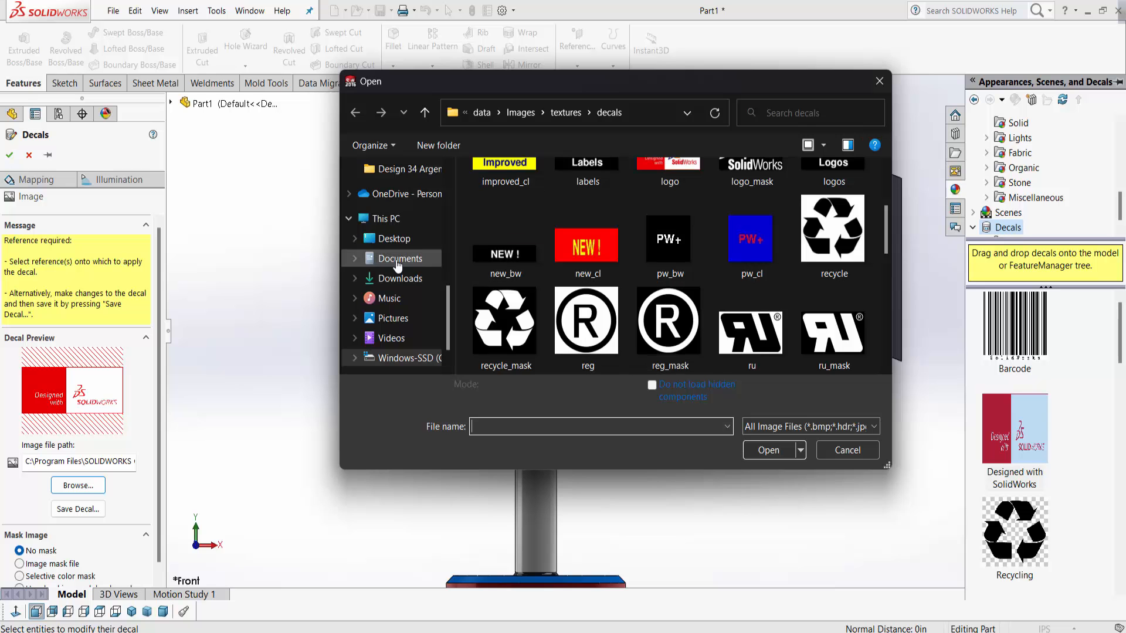
{"action": "left_click", "coordinate": [394, 239]}
{"action": "left_click", "coordinate": [772, 231]}
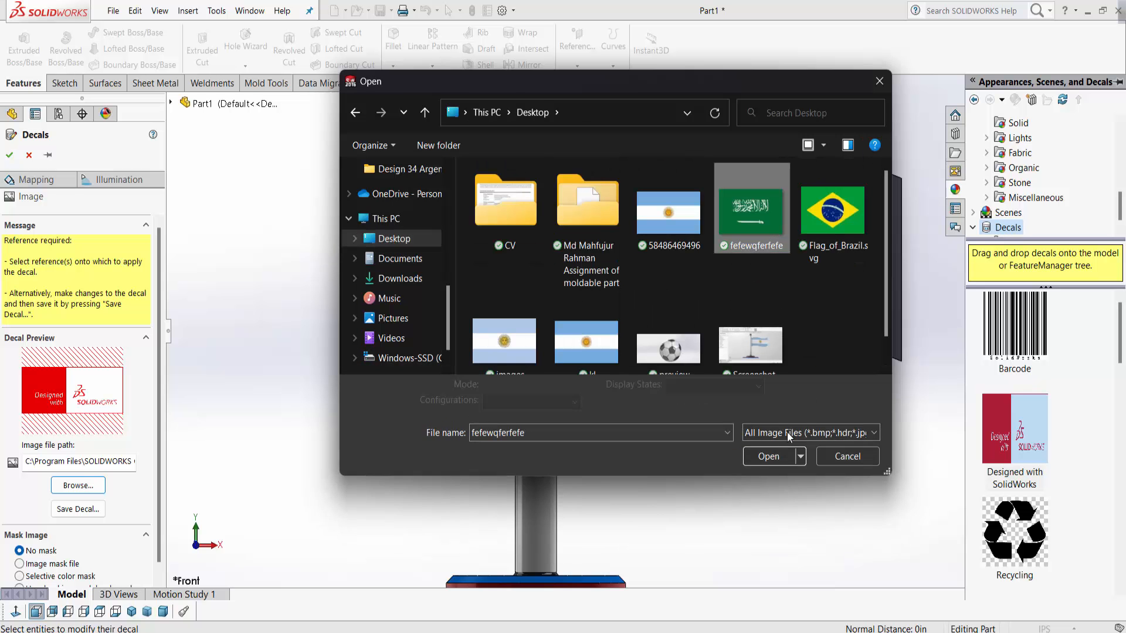
{"action": "left_click", "coordinate": [769, 463]}
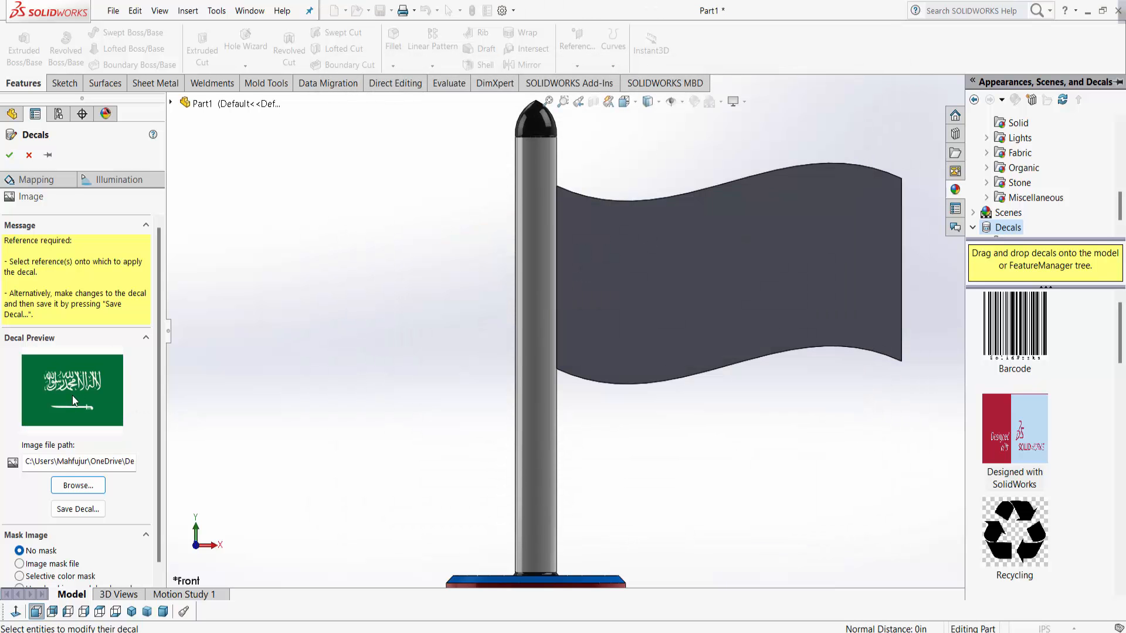
{"action": "left_click", "coordinate": [686, 296]}
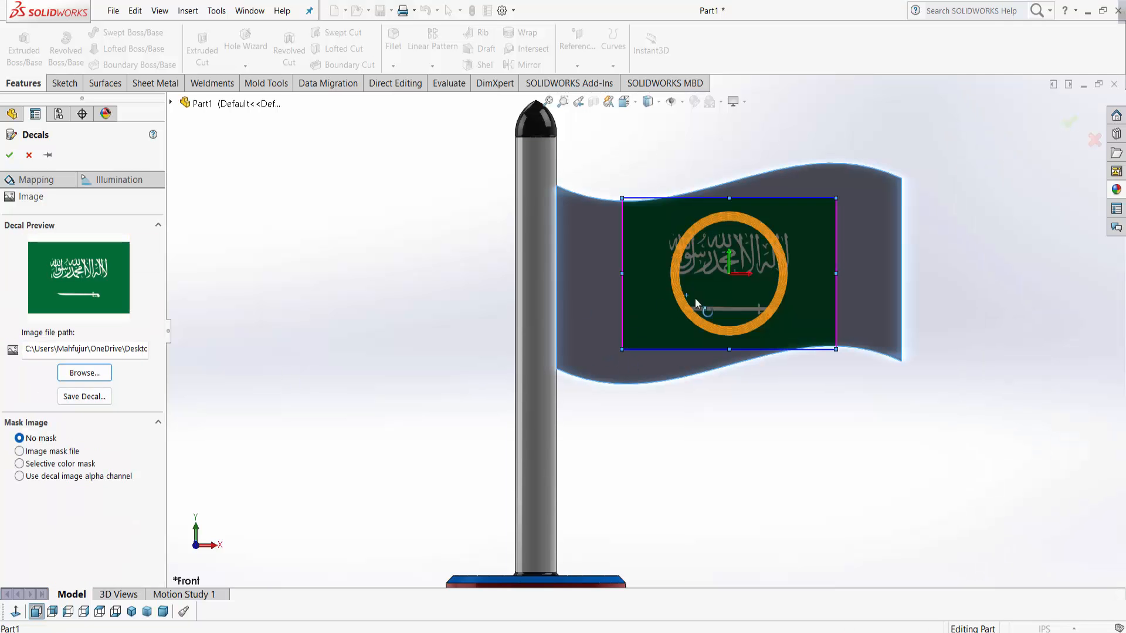
Enlarge and reposition the decal so it spans the full width and height of the flag's front face, and accept it.
{"action": "left_click_drag", "start_coordinate": [711, 286], "coordinate": [713, 288]}
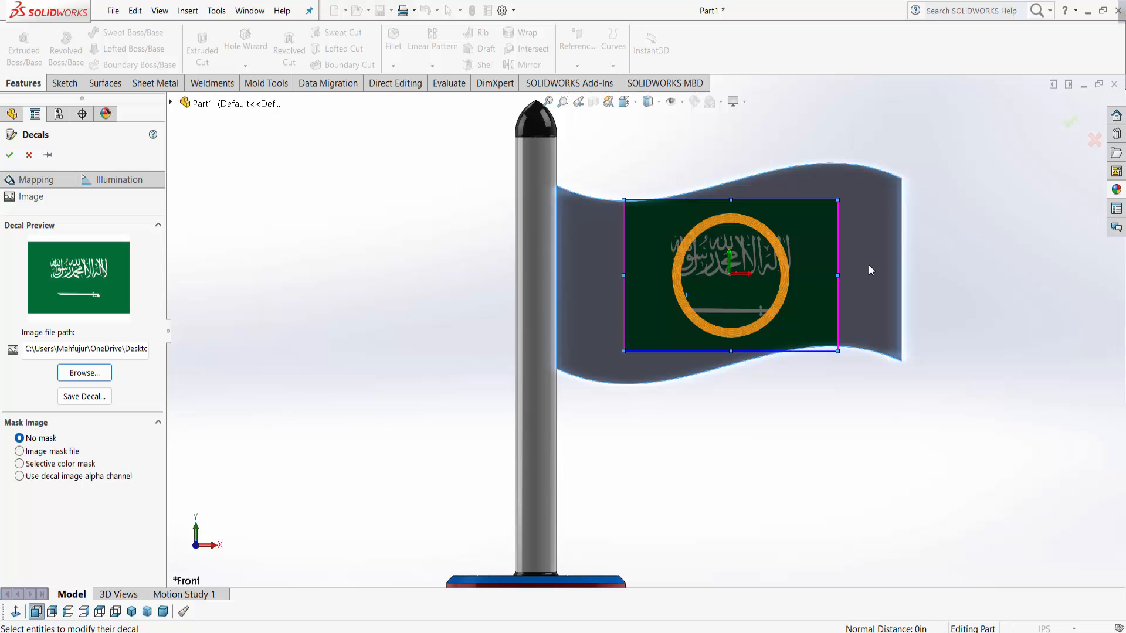
{"action": "left_click_drag", "start_coordinate": [838, 275], "coordinate": [902, 273]}
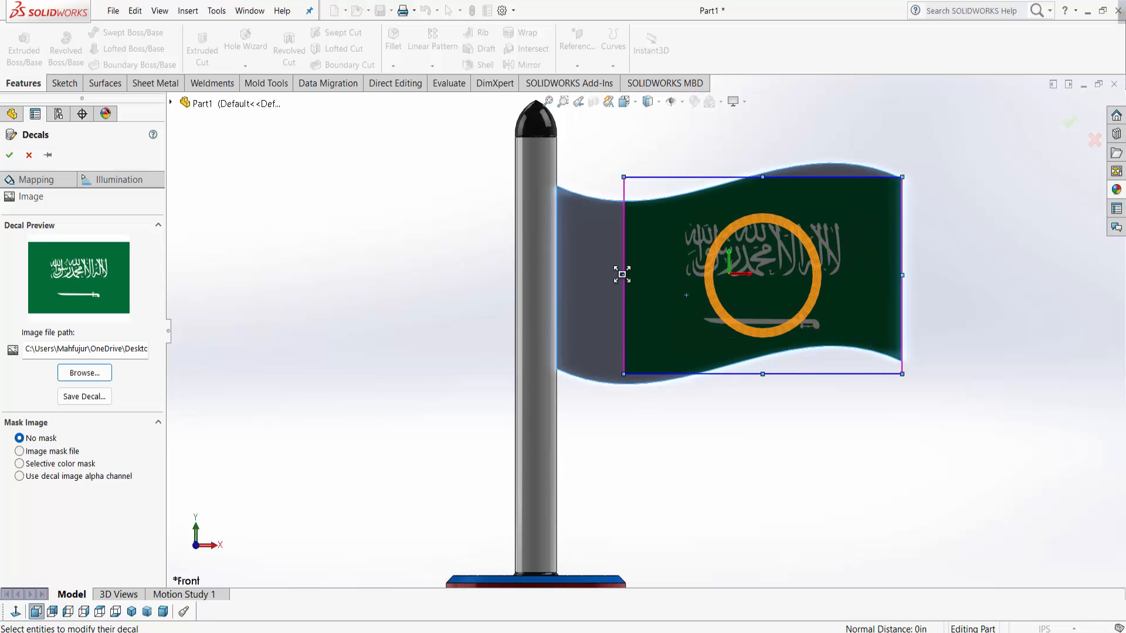
{"action": "left_click_drag", "start_coordinate": [623, 275], "coordinate": [560, 281]}
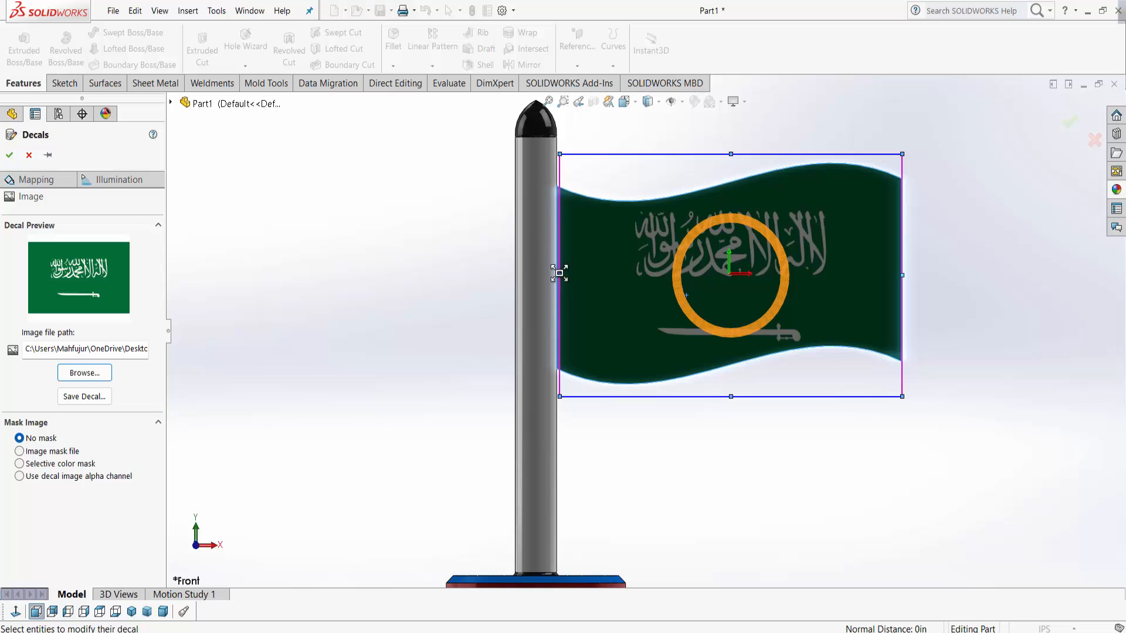
{"action": "left_click_drag", "start_coordinate": [561, 274], "coordinate": [558, 274]}
{"action": "left_click_drag", "start_coordinate": [657, 275], "coordinate": [659, 278]}
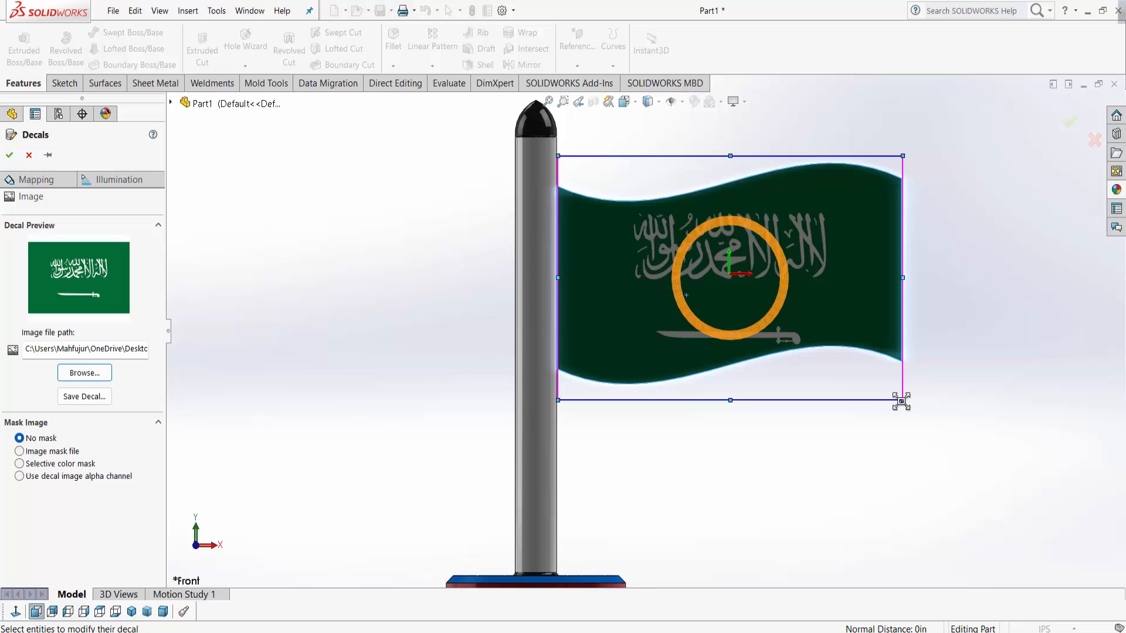
{"action": "left_click_drag", "start_coordinate": [901, 401], "coordinate": [901, 394]}
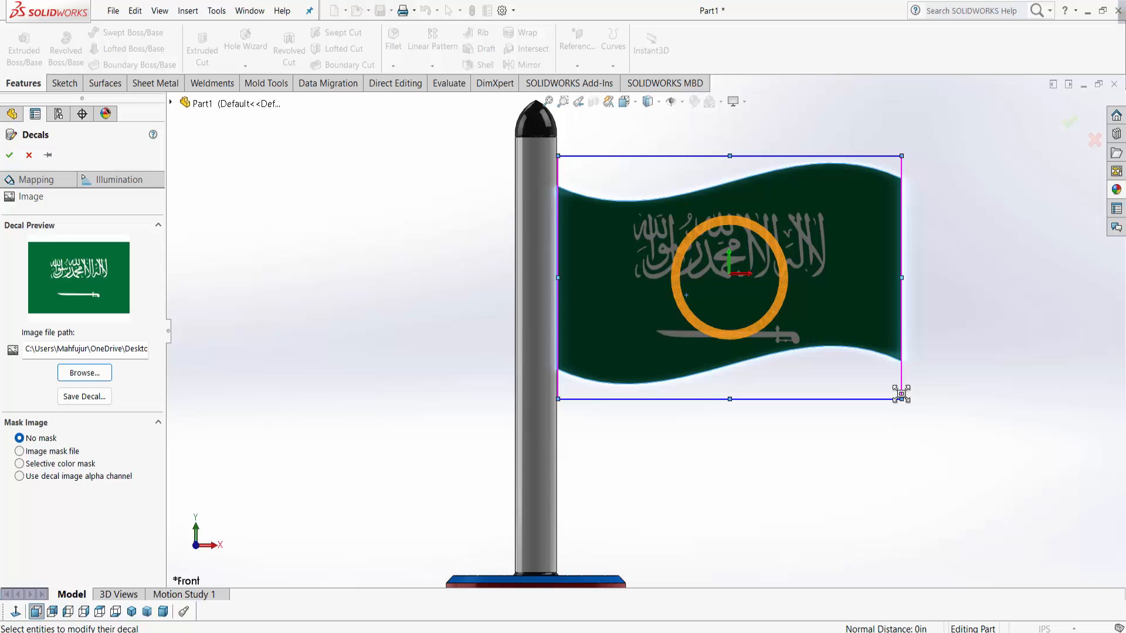
{"action": "left_click_drag", "start_coordinate": [837, 310], "coordinate": [838, 312]}
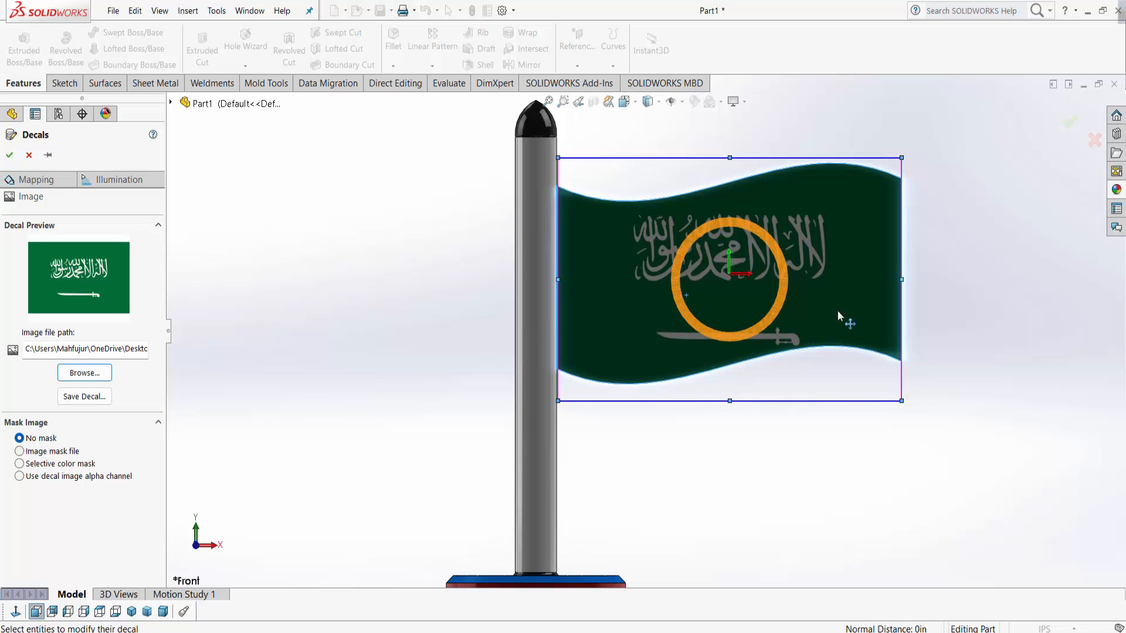
{"action": "left_click", "coordinate": [1068, 121]}
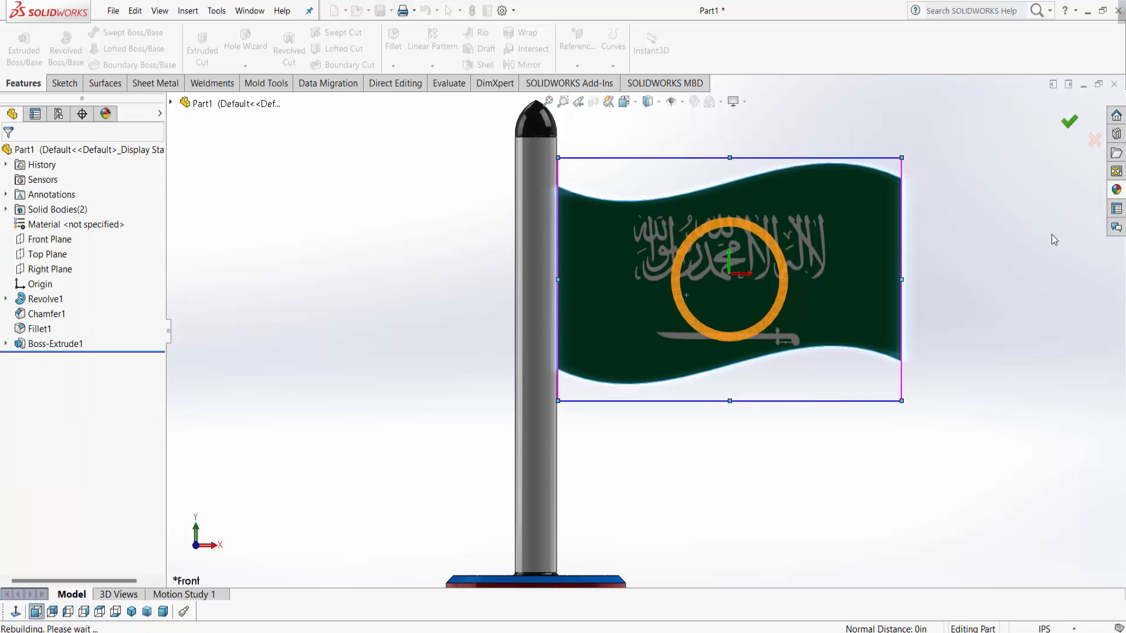
Start a new decal on the back face of the flag from the Designed with SolidWorks sample.
{"action": "middle_click_drag", "start_coordinate": [813, 438], "coordinate": [578, 489]}
{"action": "left_click", "coordinate": [578, 301]}
{"action": "left_click", "coordinate": [1118, 195]}
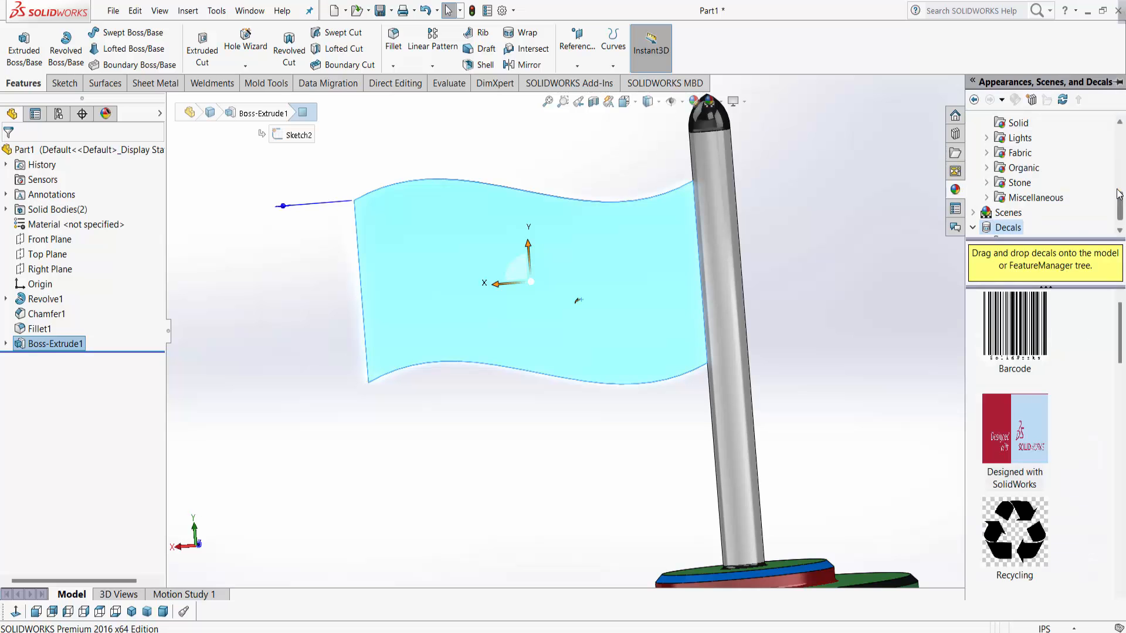
{"action": "left_click_drag", "start_coordinate": [1038, 443], "coordinate": [781, 461]}
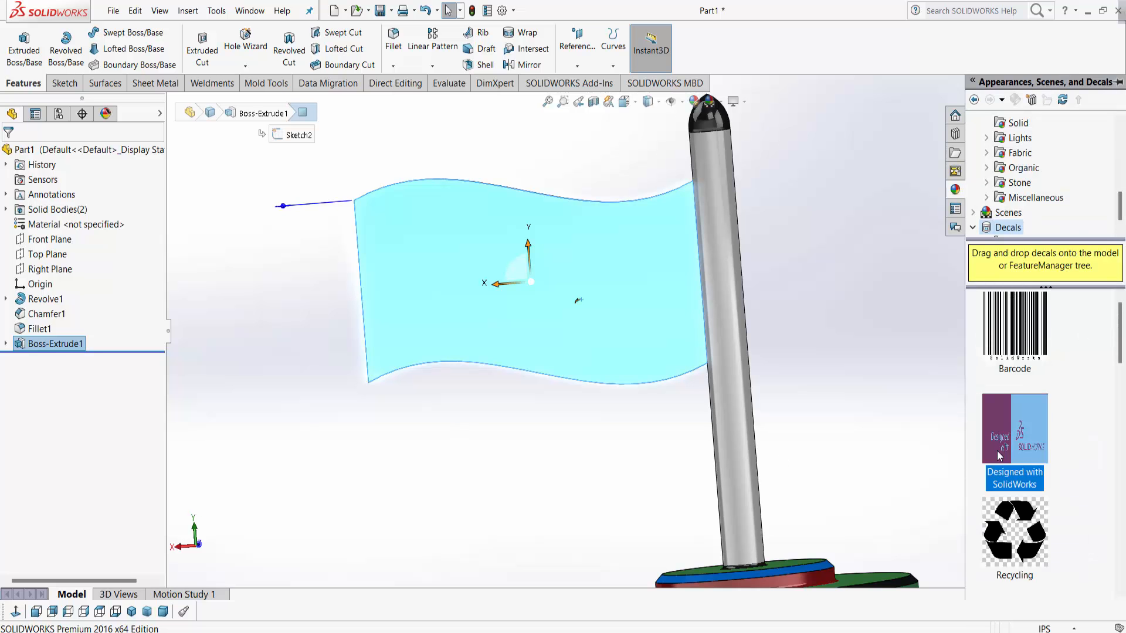
{"action": "left_click_drag", "start_coordinate": [579, 301], "coordinate": [578, 301]}
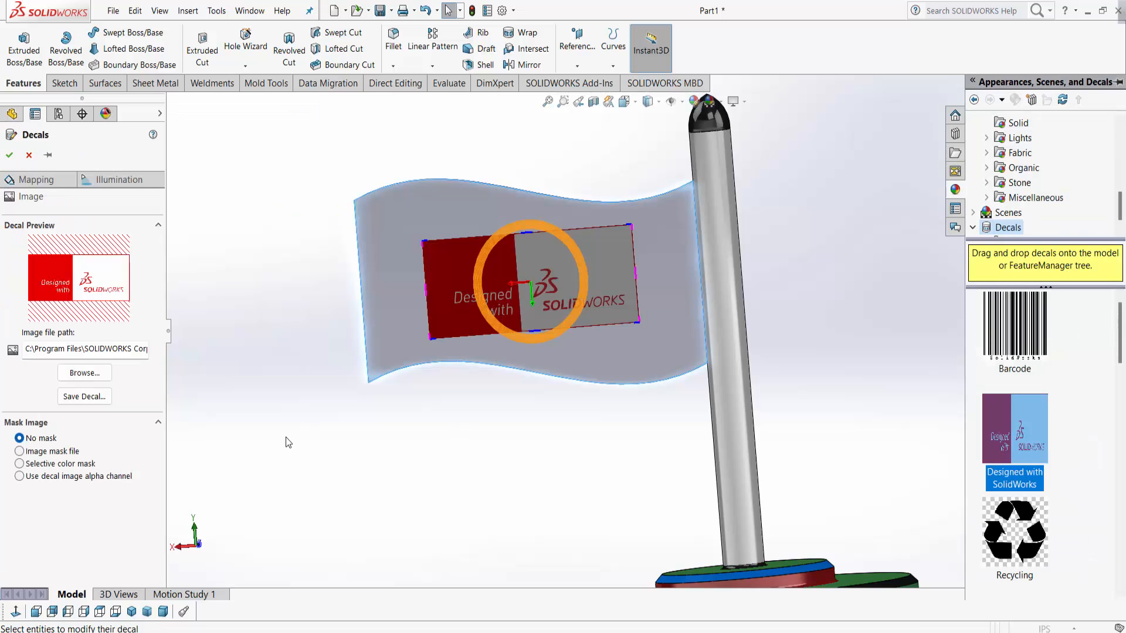
Load the green flag image fefewqferfefe from the Desktop as the image of the back face decal.
{"action": "left_click", "coordinate": [84, 373]}
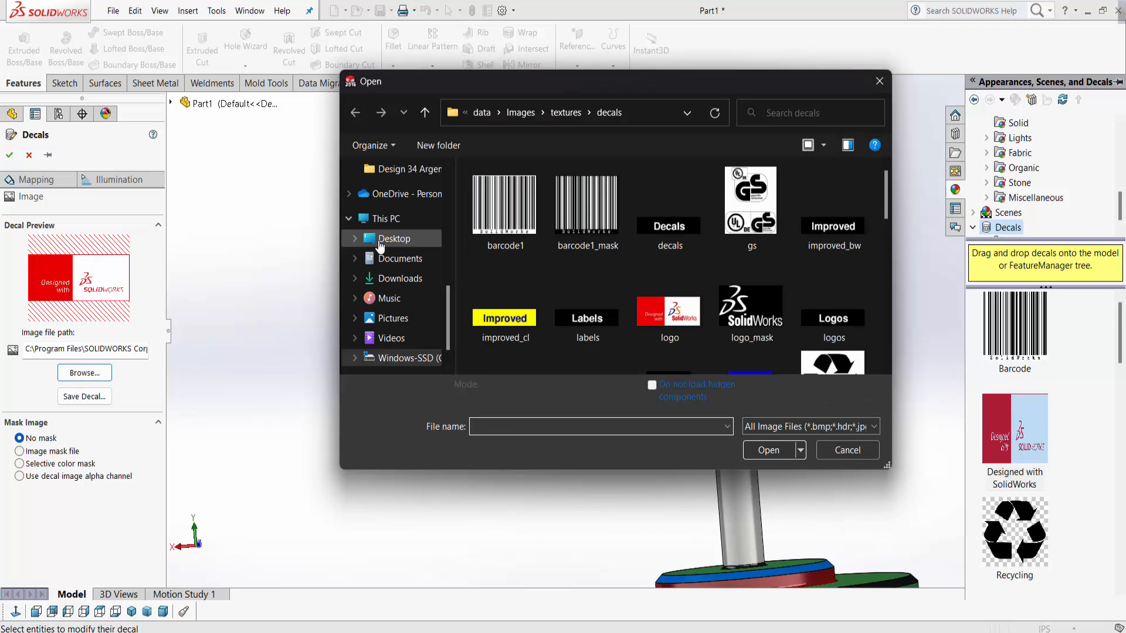
{"action": "left_click", "coordinate": [380, 240]}
{"action": "left_click", "coordinate": [750, 211]}
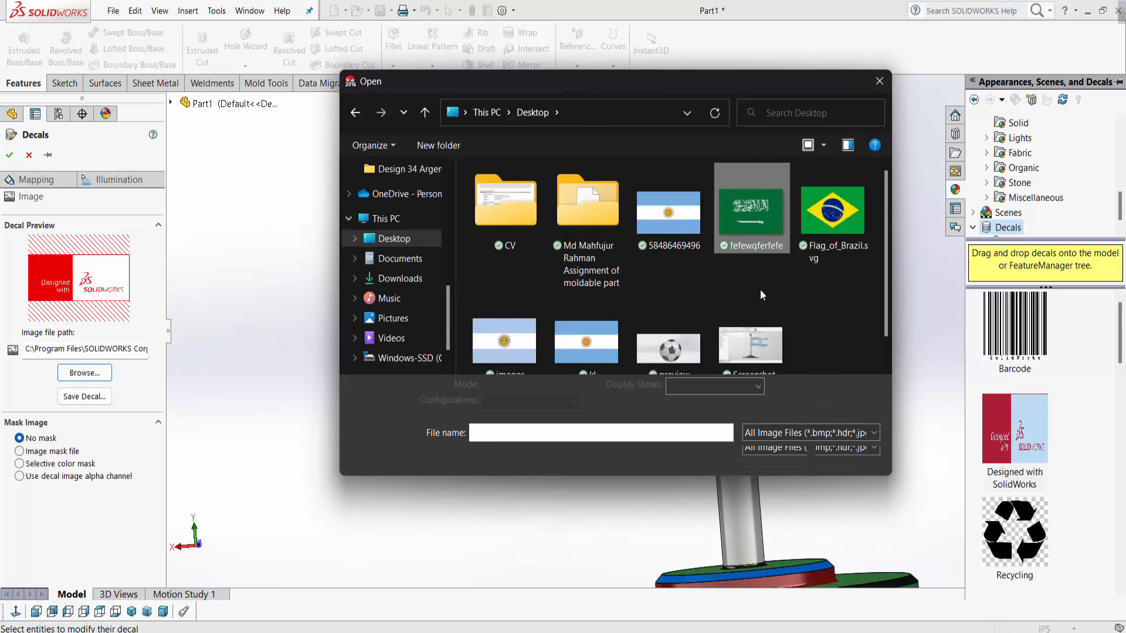
{"action": "left_click", "coordinate": [768, 450]}
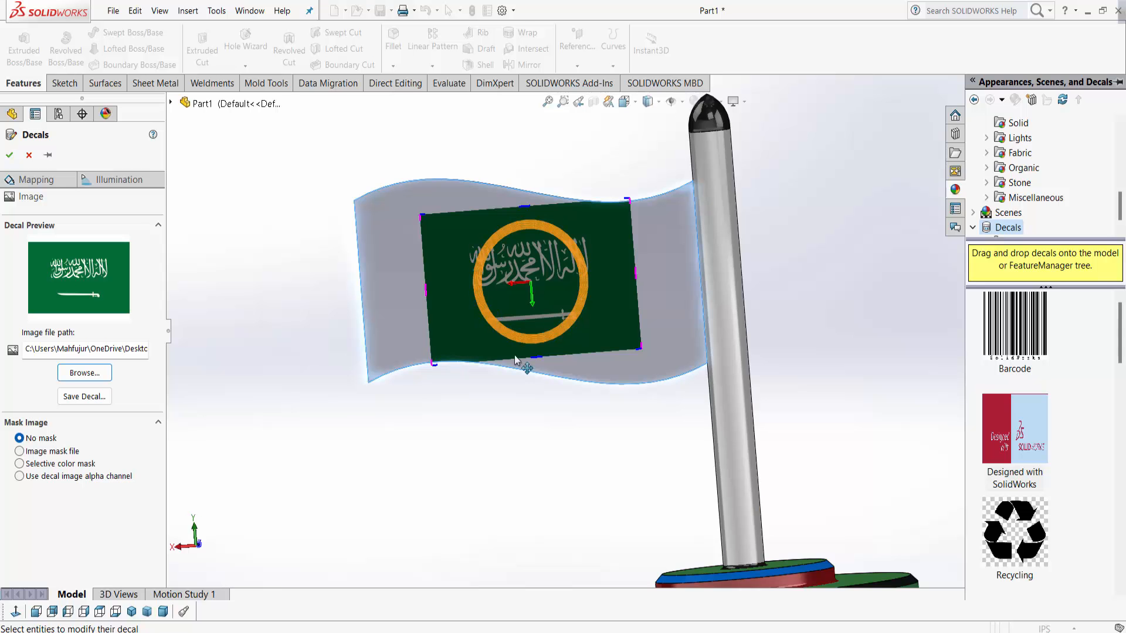
View the flag's back face straight on, stretch the decal to cover the whole face, and accept it.
{"action": "left_click", "coordinate": [17, 612]}
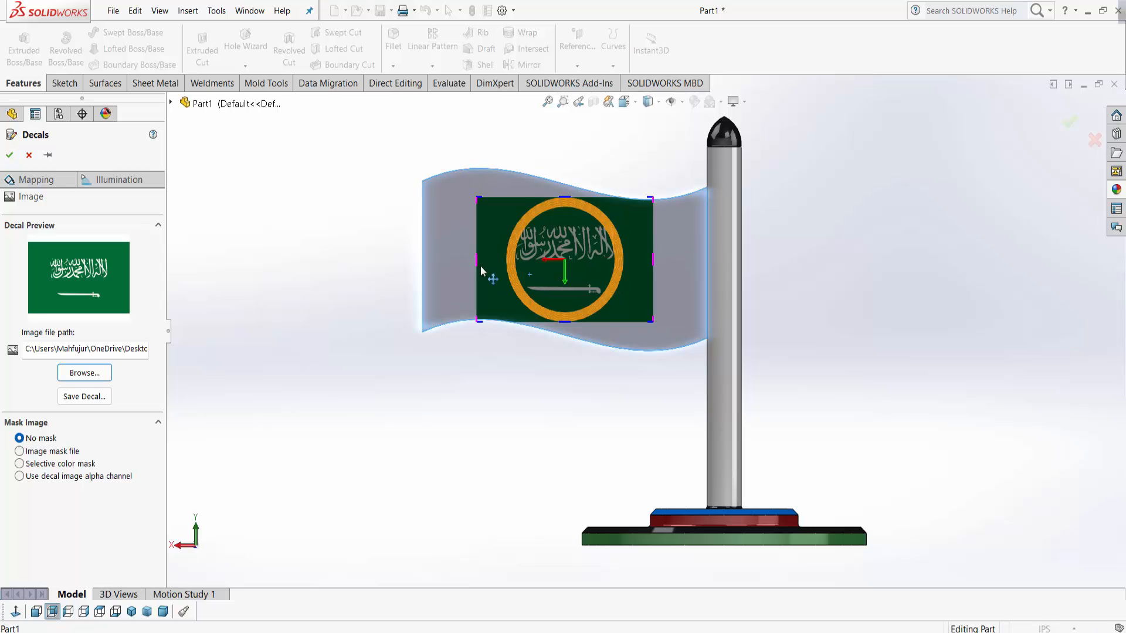
{"action": "left_click_drag", "start_coordinate": [477, 259], "coordinate": [422, 261]}
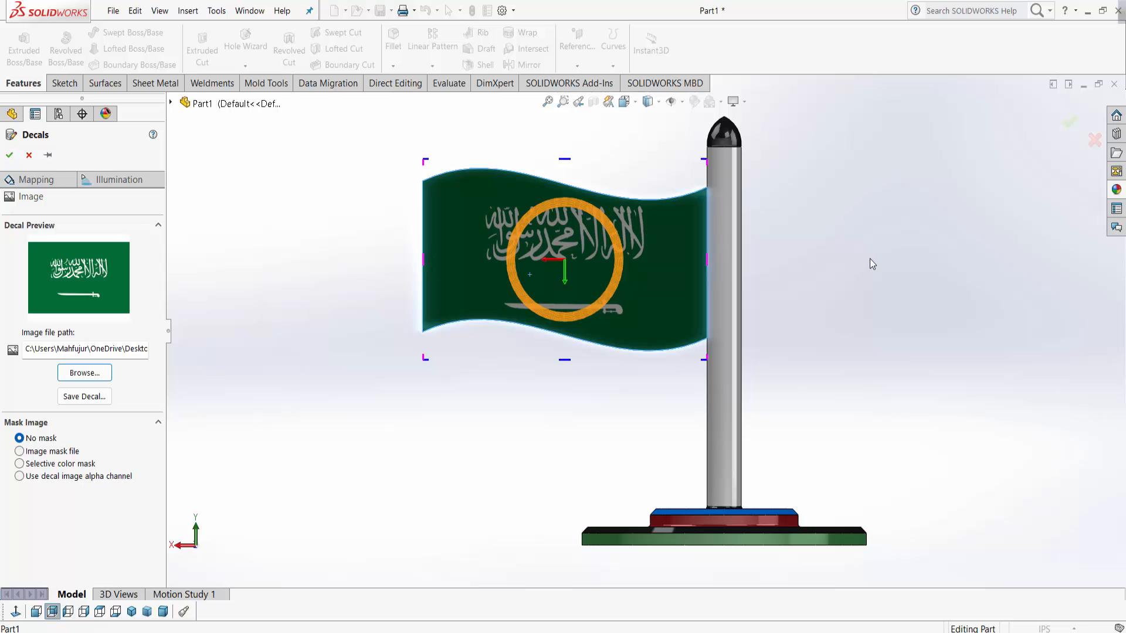
{"action": "left_click", "coordinate": [1071, 122]}
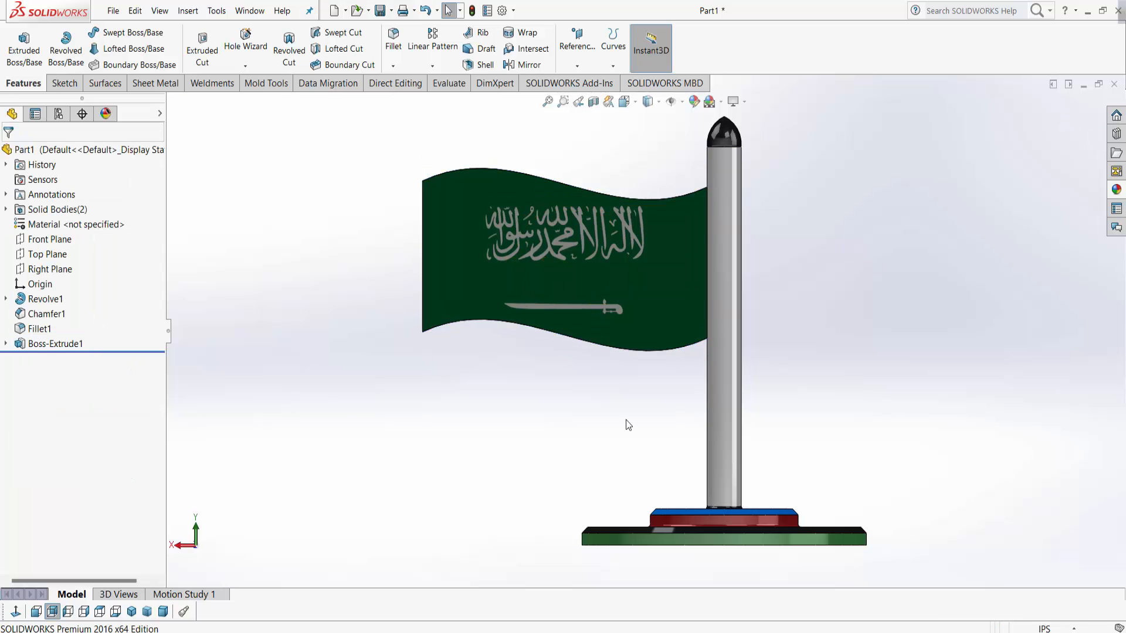
Examine the decals on both sides of the flag and restore a front view fitted to the whole model.
{"action": "middle_click_drag", "start_coordinate": [628, 423], "coordinate": [863, 372]}
{"action": "middle_click_drag", "start_coordinate": [596, 377], "coordinate": [1053, 314]}
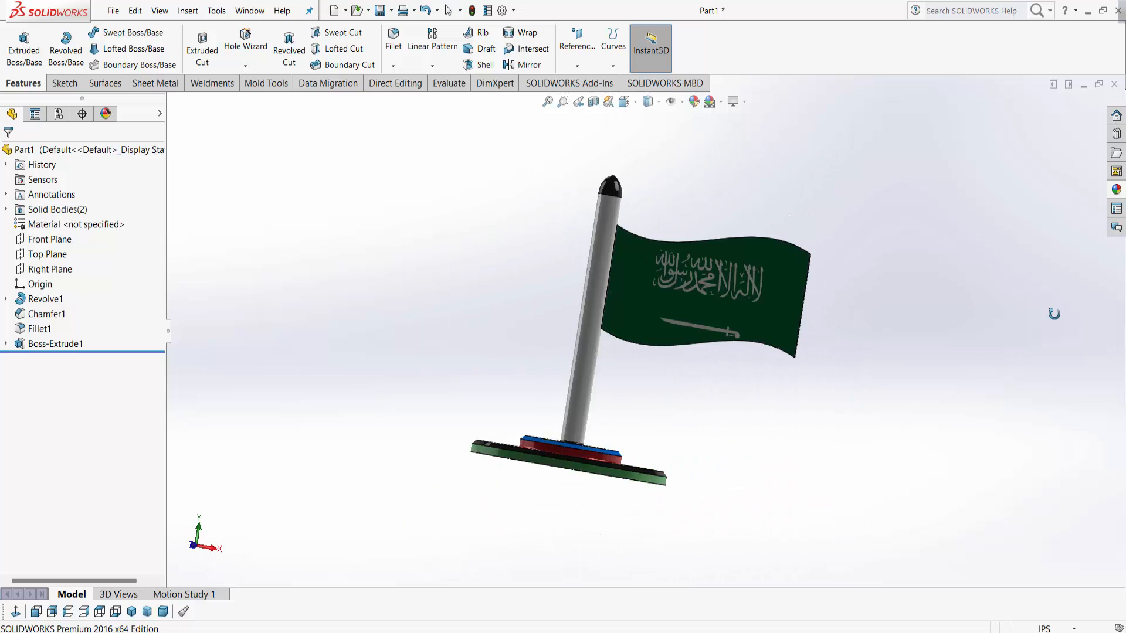
{"action": "left_click", "coordinate": [36, 611]}
{"action": "left_click", "coordinate": [547, 104]}
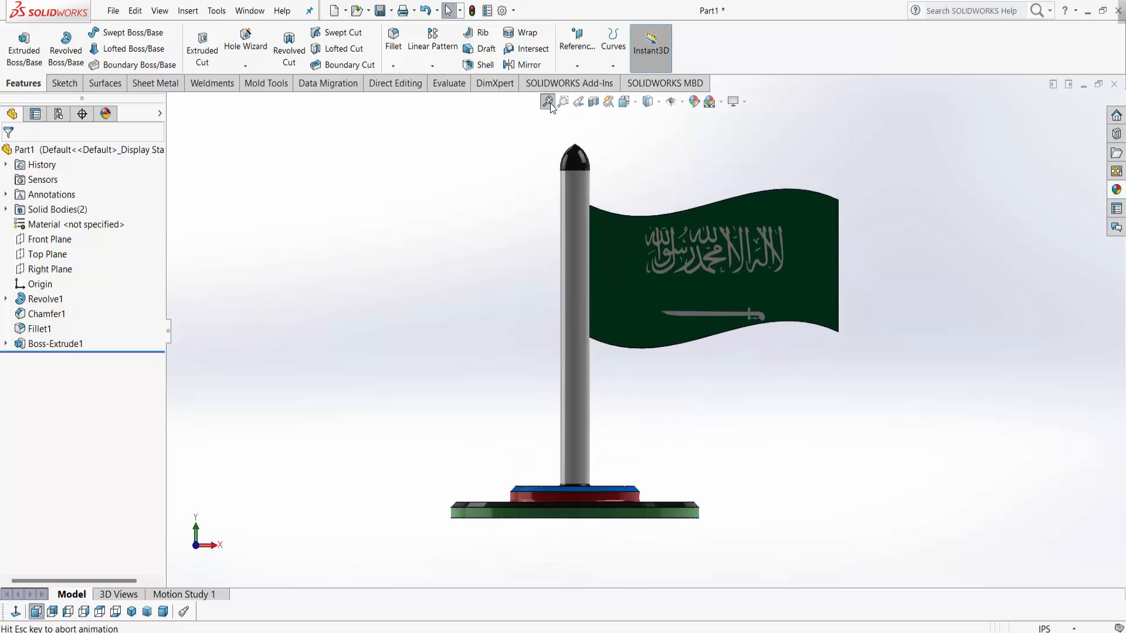